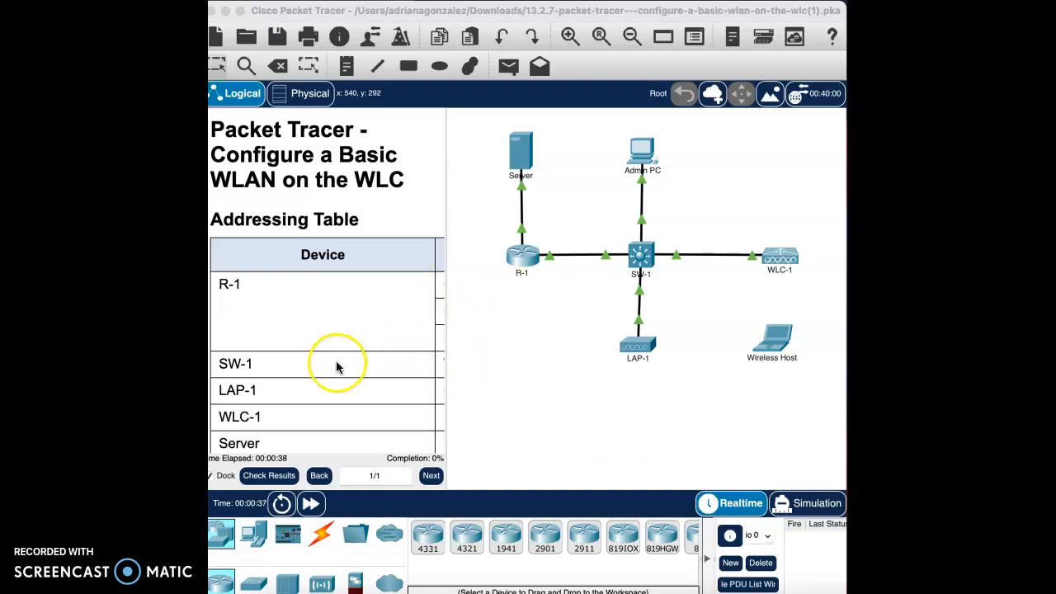
- Skim the lab instructions from the addressing table through the wireless host connection steps
{"action": "scroll", "coordinate": [337, 366], "scroll_direction": "down", "scroll_amount": 10}
{"action": "scroll", "coordinate": [337, 366], "scroll_direction": "down", "scroll_amount": 10}
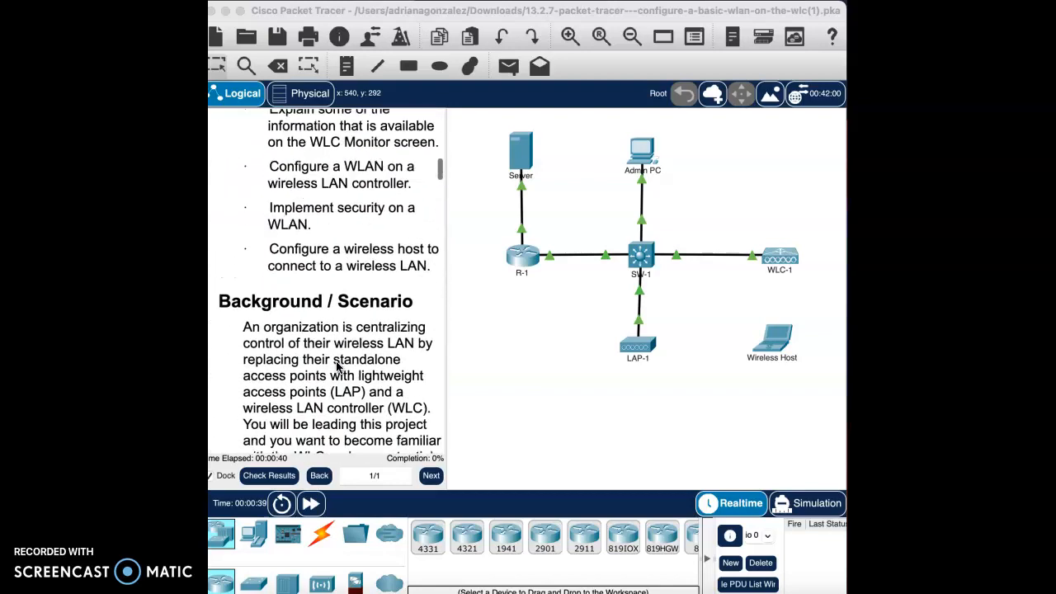
{"action": "scroll", "coordinate": [337, 366], "scroll_direction": "down", "scroll_amount": 10}
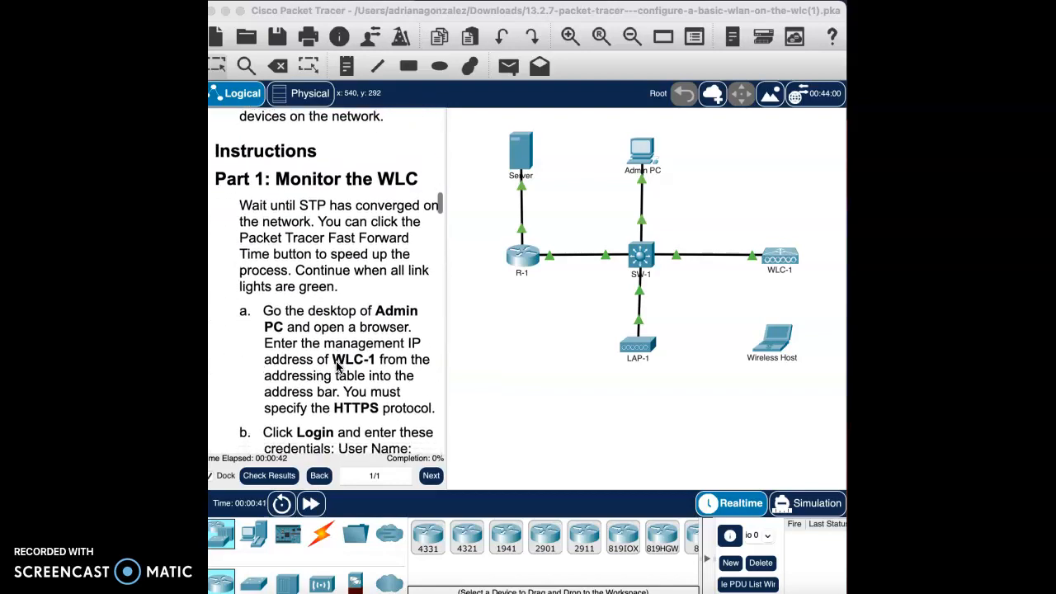
{"action": "scroll", "coordinate": [337, 366], "scroll_direction": "down", "scroll_amount": 10}
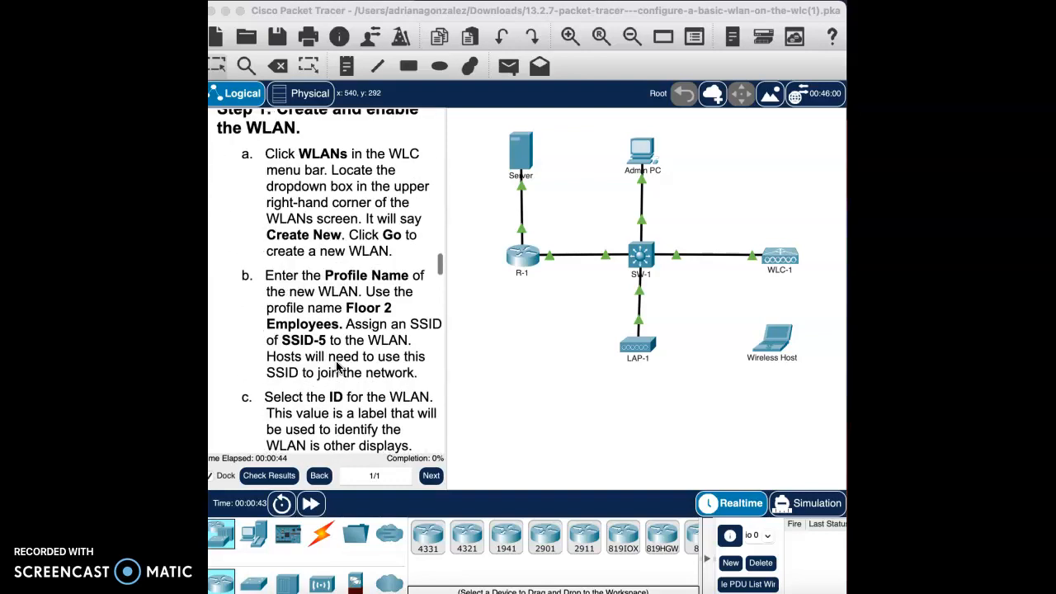
{"action": "scroll", "coordinate": [337, 366], "scroll_direction": "down", "scroll_amount": 10}
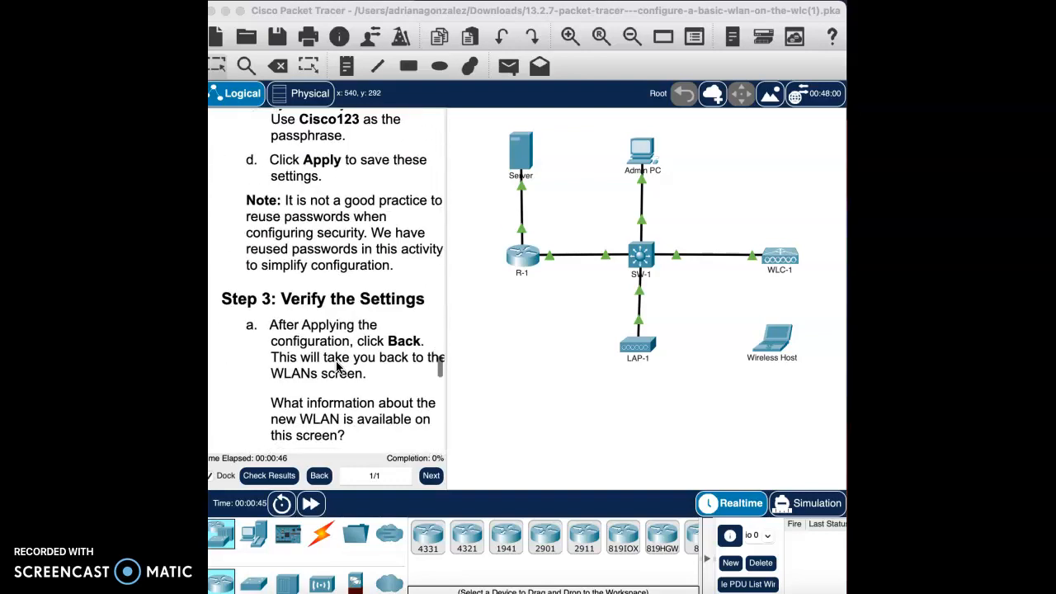
{"action": "scroll", "coordinate": [337, 366], "scroll_direction": "down", "scroll_amount": 8}
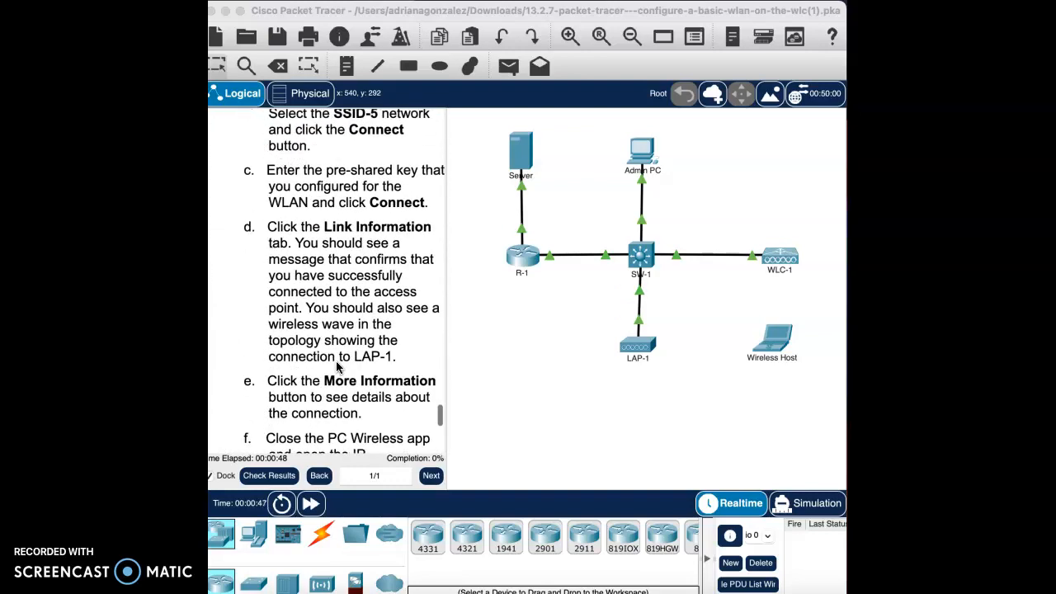
{"action": "scroll", "coordinate": [337, 367], "scroll_direction": "up", "scroll_amount": 15}
{"action": "scroll", "coordinate": [337, 367], "scroll_direction": "up", "scroll_amount": 20}
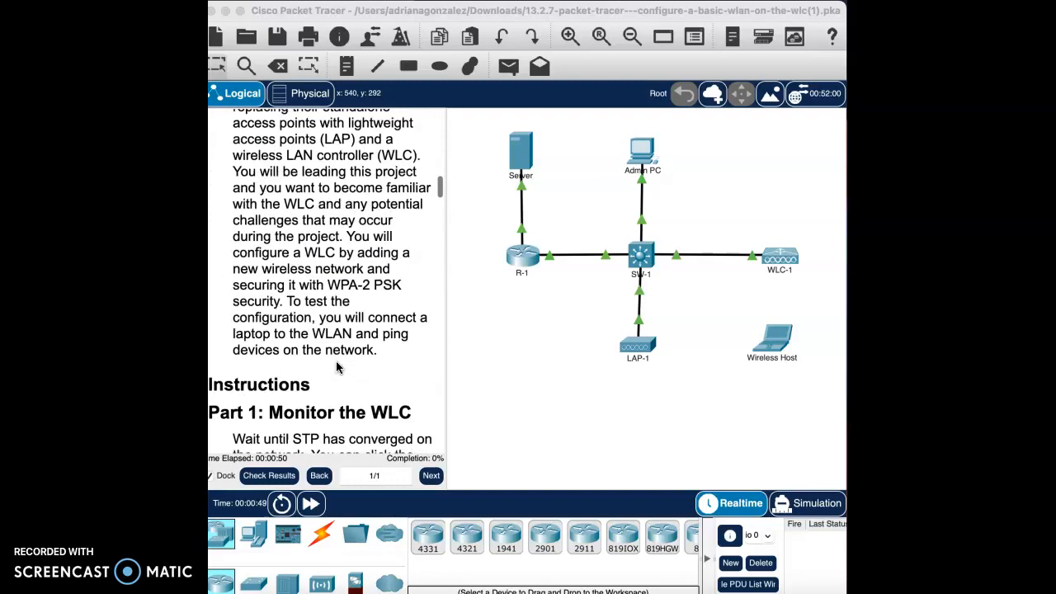
{"action": "scroll", "coordinate": [336, 367], "scroll_direction": "down", "scroll_amount": 5}
{"action": "scroll", "coordinate": [336, 368], "scroll_direction": "up", "scroll_amount": 5}
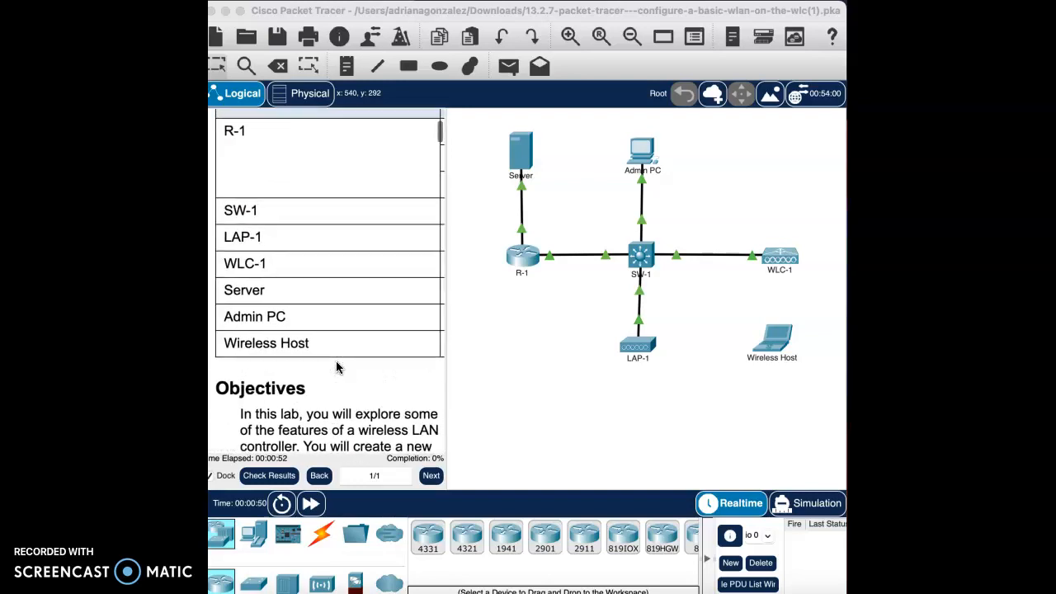
- Widen the instructions pane to read the lab objectives and Part 1, and narrow it back to show the topology
{"action": "left_click", "coordinate": [468, 270]}
{"action": "left_click", "coordinate": [446, 255]}
{"action": "left_click_drag", "start_coordinate": [446, 255], "coordinate": [625, 260]}
{"action": "scroll", "coordinate": [551, 271], "scroll_direction": "right", "scroll_amount": 3}
{"action": "scroll", "coordinate": [551, 271], "scroll_direction": "down", "scroll_amount": 1}
{"action": "scroll", "coordinate": [506, 353], "scroll_direction": "down", "scroll_amount": 10}
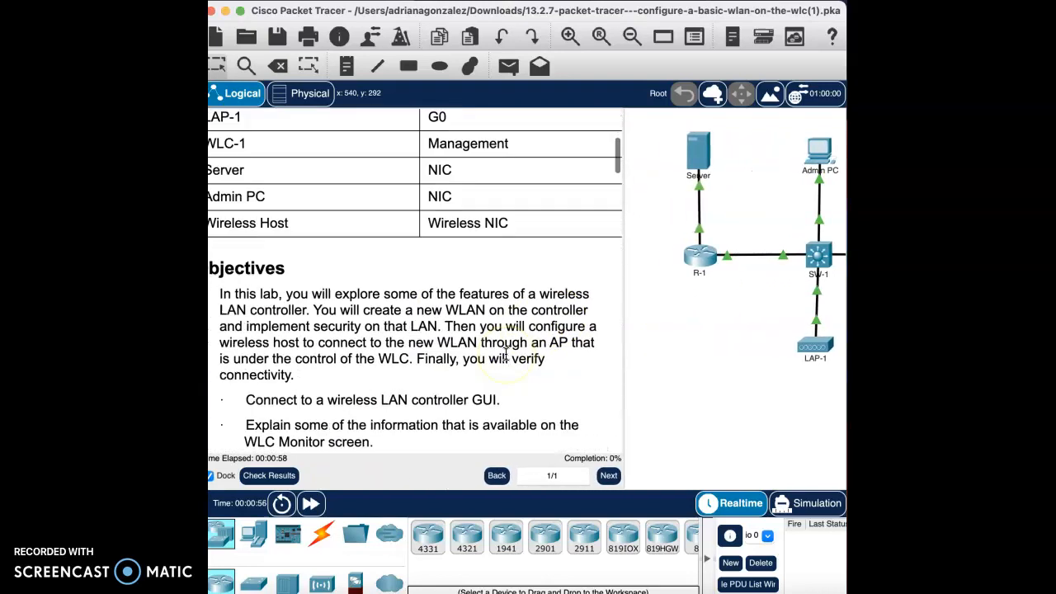
{"action": "scroll", "coordinate": [506, 354], "scroll_direction": "down", "scroll_amount": 10}
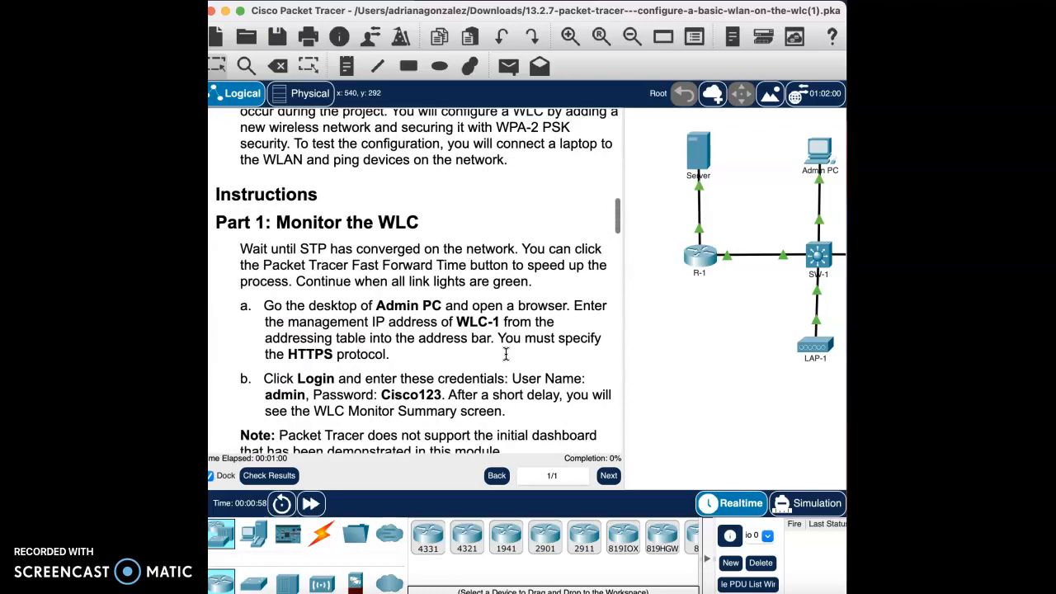
{"action": "scroll", "coordinate": [506, 353], "scroll_direction": "down", "scroll_amount": 1}
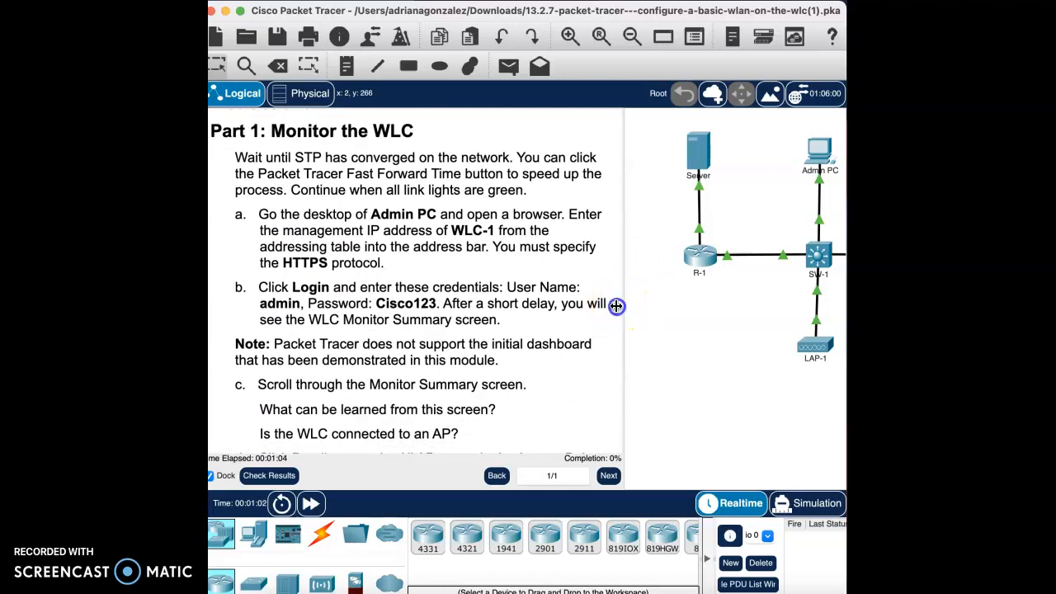
{"action": "left_click_drag", "start_coordinate": [623, 305], "coordinate": [416, 328]}
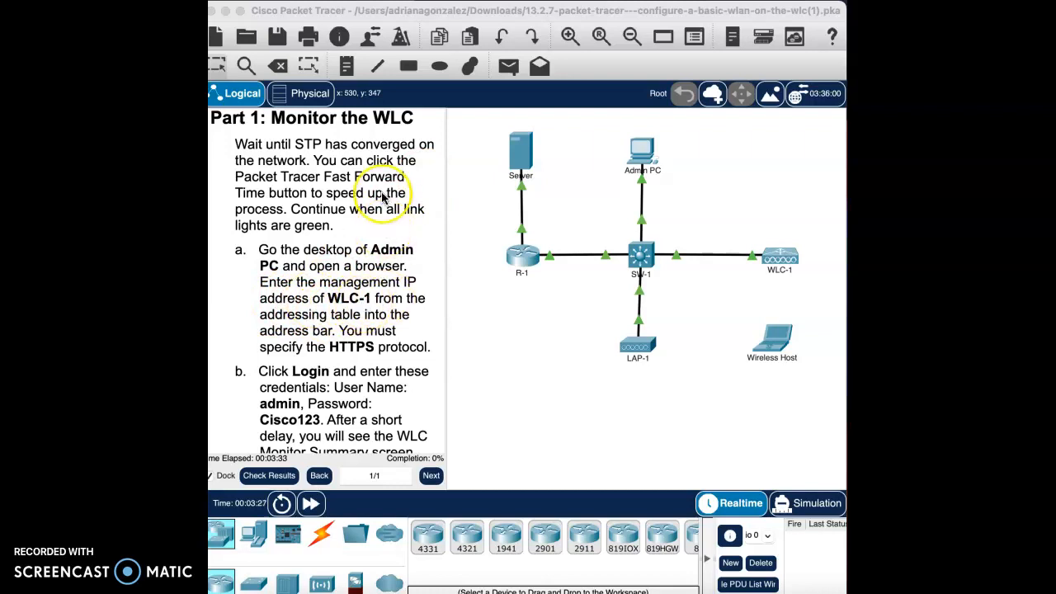
- Copy the WLC-1 management IP address 192.168.200.254/24 from the addressing table
{"action": "scroll", "coordinate": [382, 196], "scroll_direction": "up", "scroll_amount": 10}
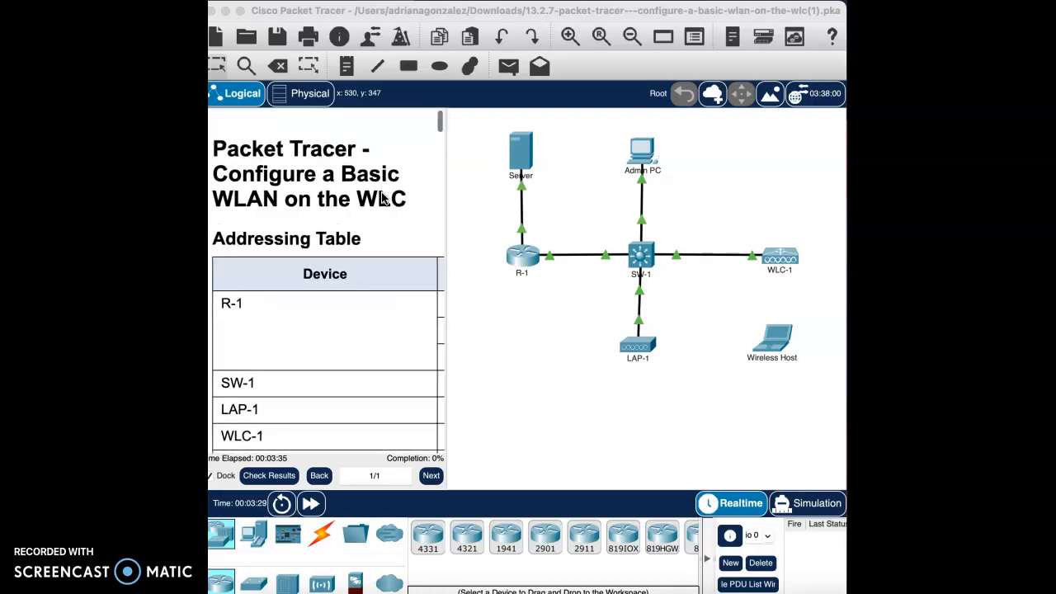
{"action": "scroll", "coordinate": [387, 343], "scroll_direction": "down", "scroll_amount": 4}
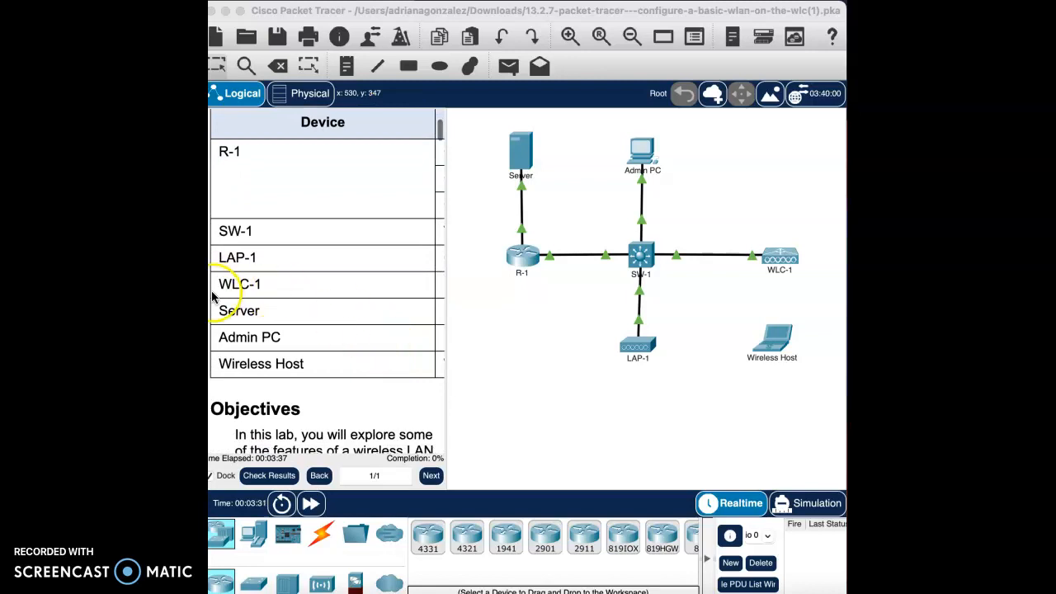
{"action": "scroll", "coordinate": [297, 289], "scroll_direction": "right", "scroll_amount": 5}
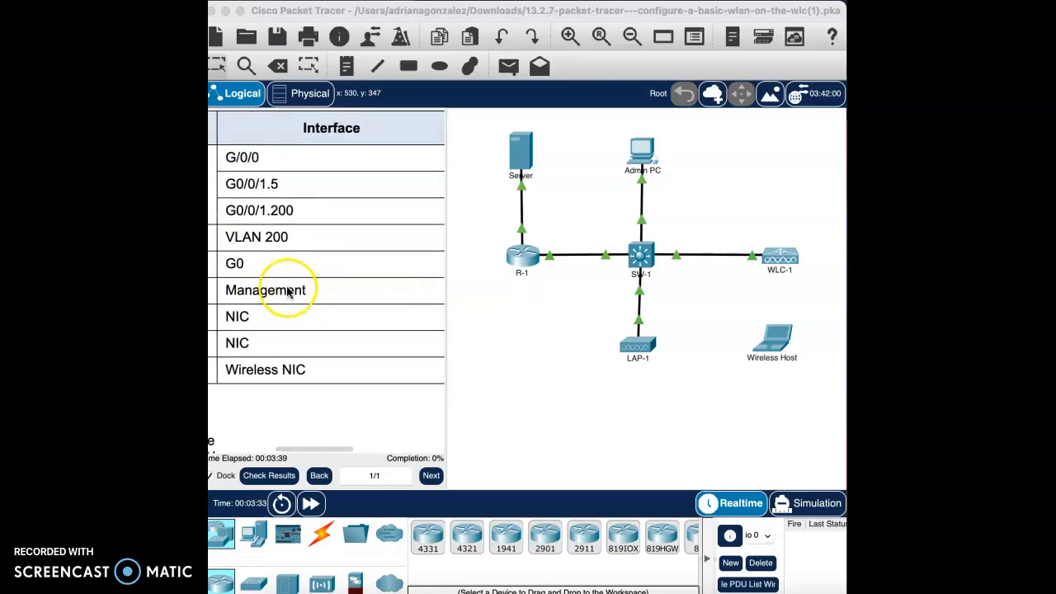
{"action": "scroll", "coordinate": [300, 292], "scroll_direction": "right", "scroll_amount": 5}
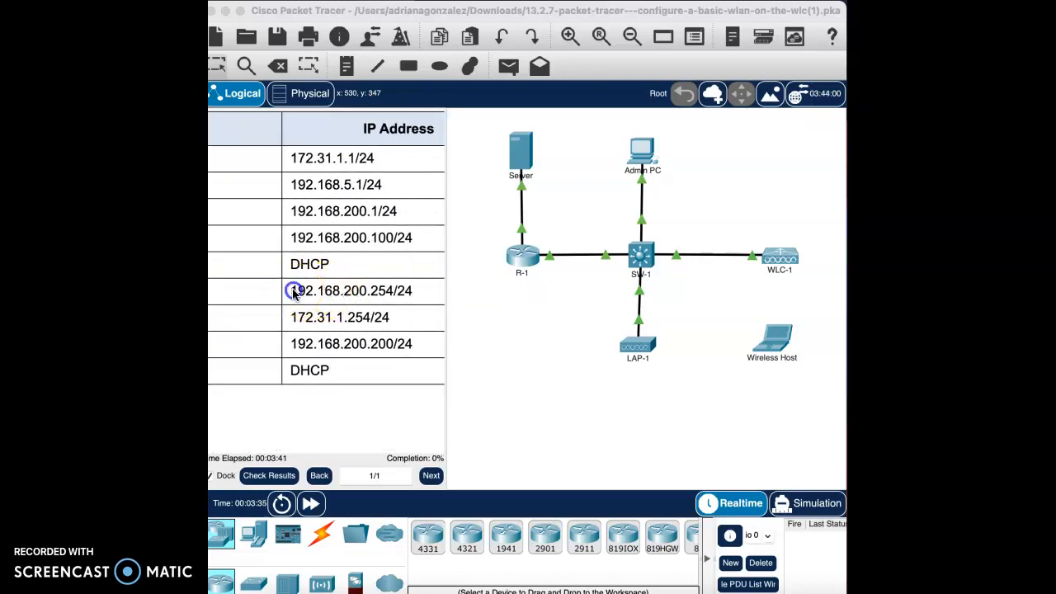
{"action": "left_click_drag", "start_coordinate": [293, 292], "coordinate": [408, 292]}
{"action": "right_click", "coordinate": [387, 289]}
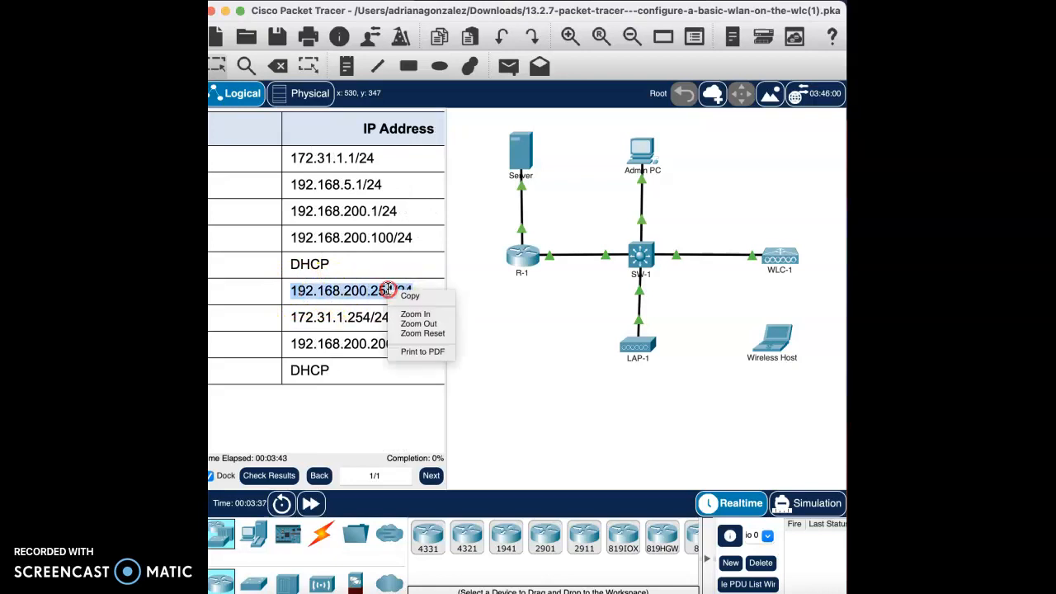
{"action": "left_click", "coordinate": [415, 297]}
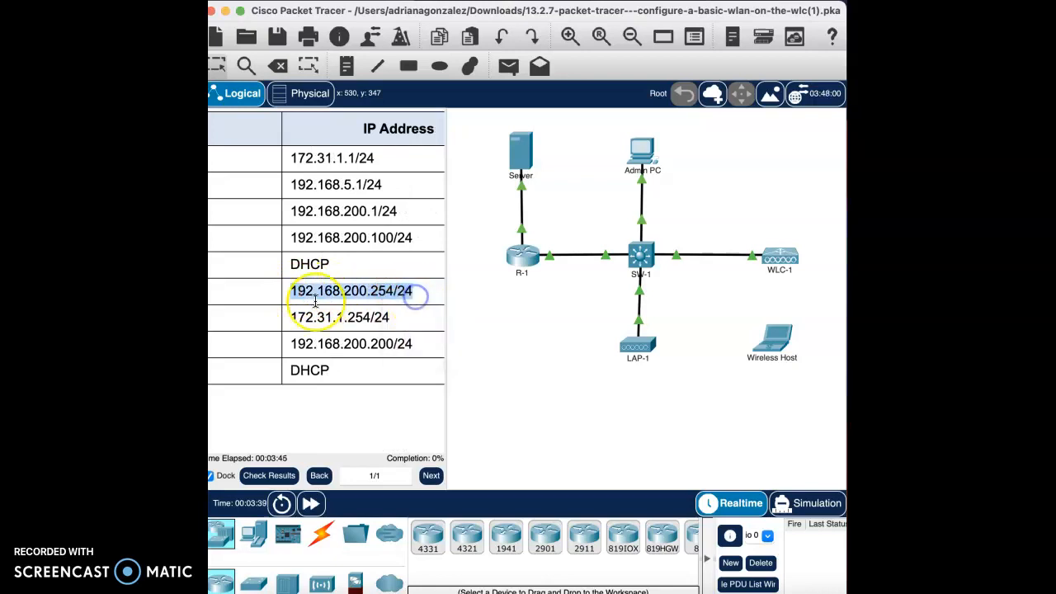
- Review steps a and b of Part 1 and open the Web Browser on the Admin PC's desktop
{"action": "scroll", "coordinate": [314, 300], "scroll_direction": "left", "scroll_amount": 5}
{"action": "scroll", "coordinate": [314, 299], "scroll_direction": "down", "scroll_amount": 10}
{"action": "scroll", "coordinate": [314, 301], "scroll_direction": "down", "scroll_amount": 15}
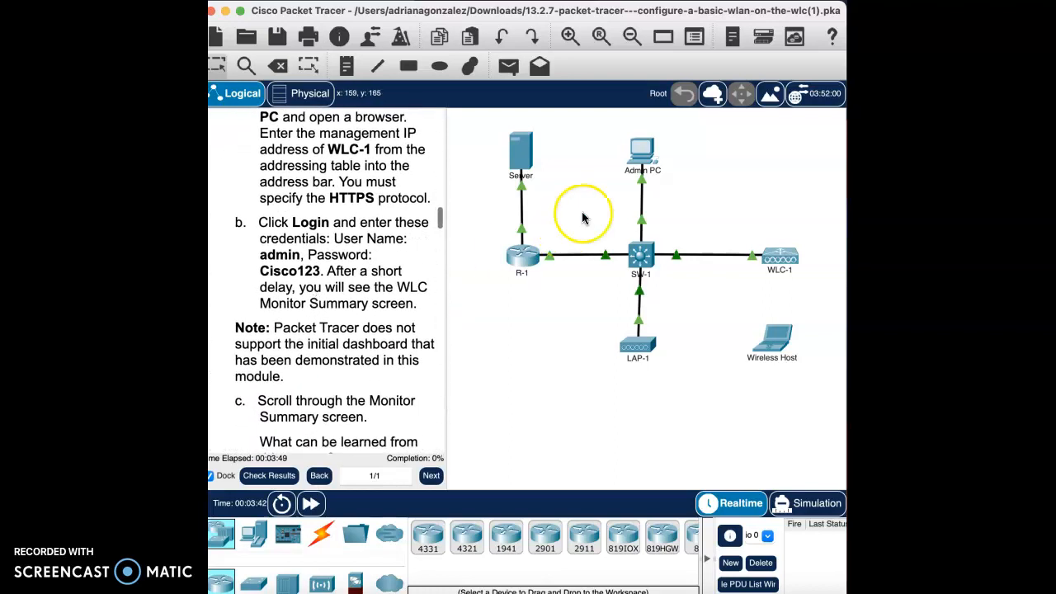
{"action": "scroll", "coordinate": [408, 217], "scroll_direction": "up", "scroll_amount": 3}
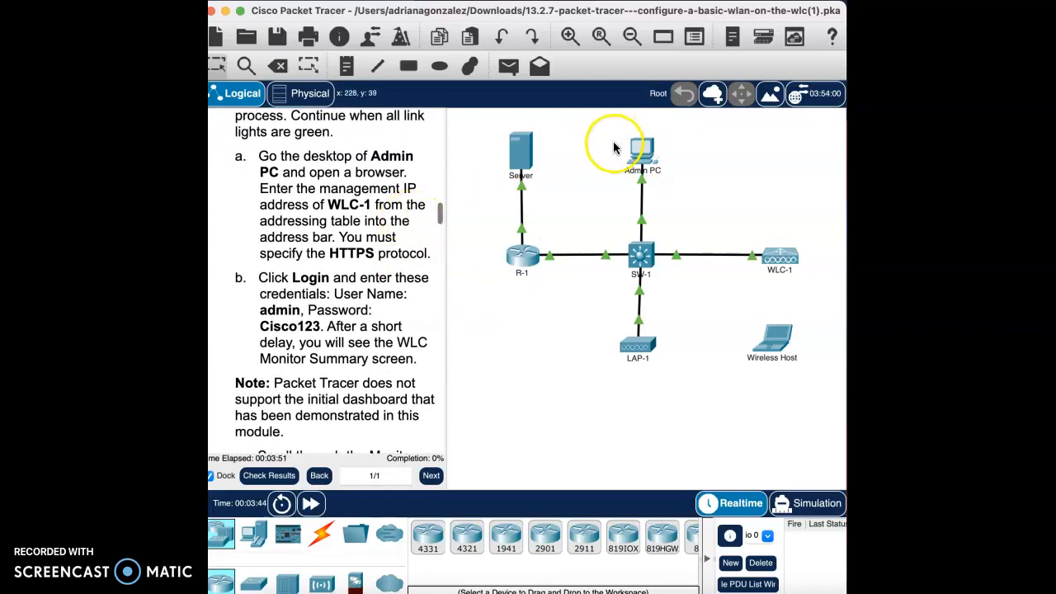
{"action": "left_click", "coordinate": [637, 153]}
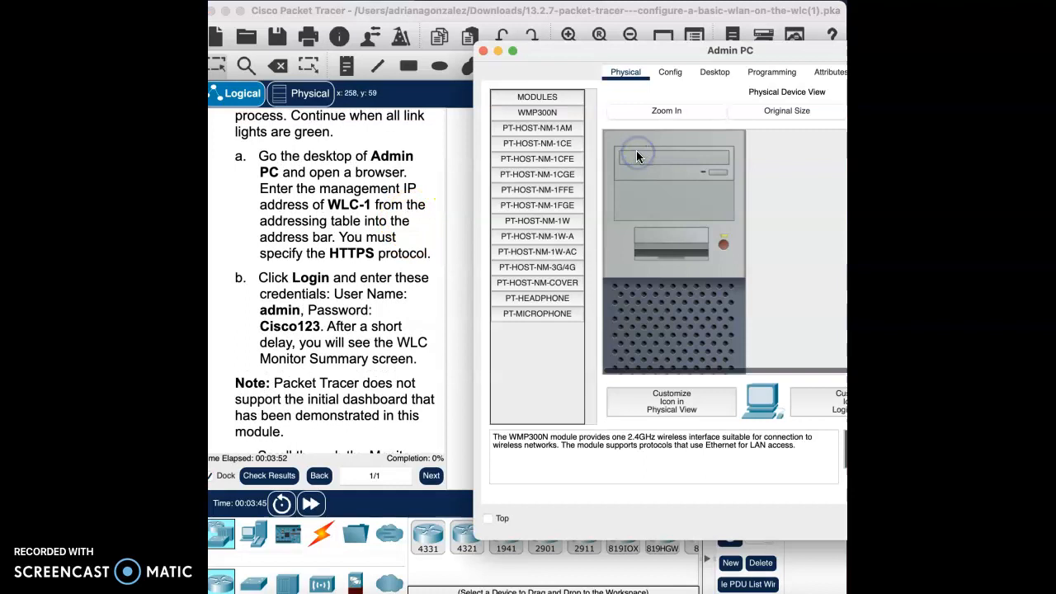
{"action": "left_click", "coordinate": [724, 74]}
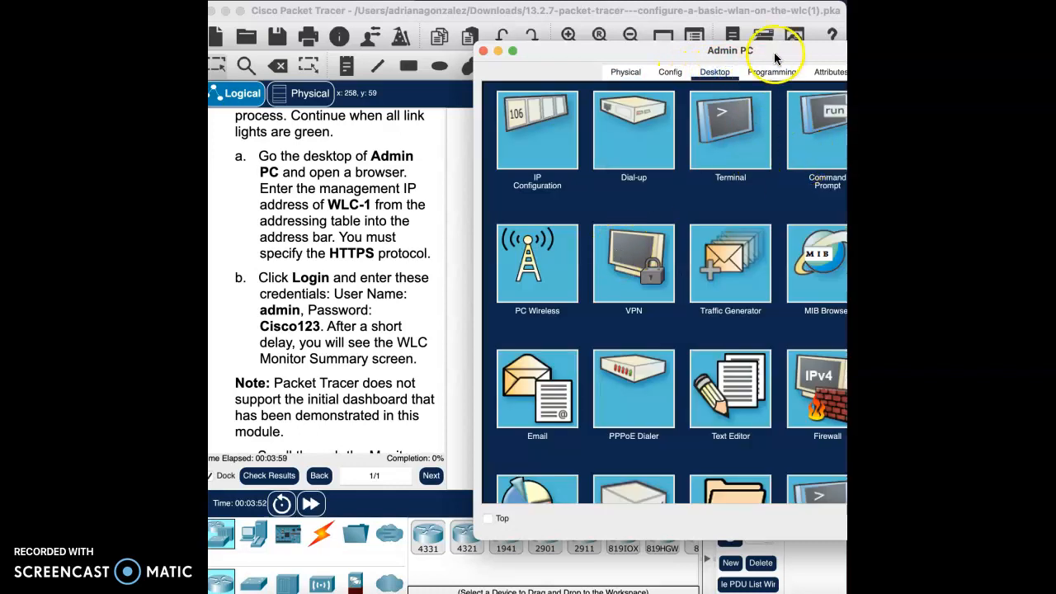
{"action": "left_click_drag", "start_coordinate": [774, 52], "coordinate": [633, 52]}
{"action": "left_click", "coordinate": [793, 142]}
{"action": "left_click", "coordinate": [552, 124]}
{"action": "right_click", "coordinate": [552, 124]}
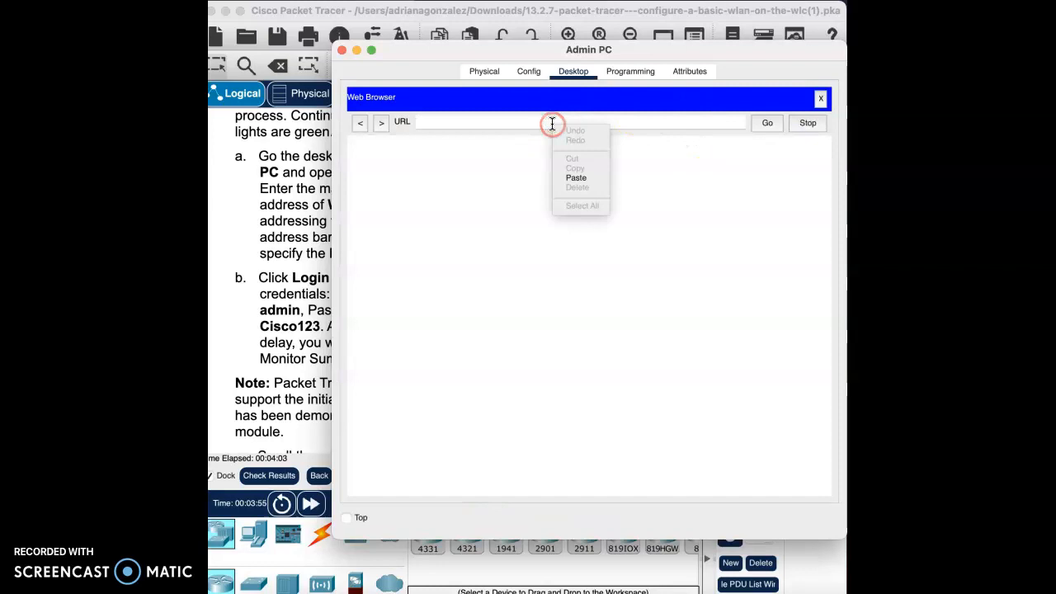
{"action": "left_click", "coordinate": [583, 179]}
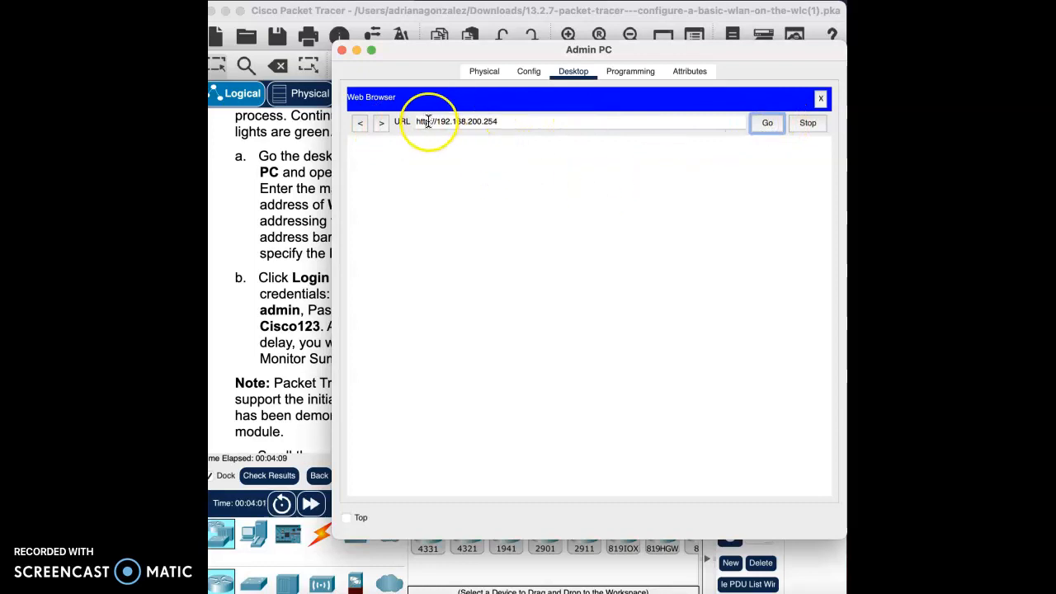
{"action": "type", "text": "s"}
{"action": "left_click", "coordinate": [767, 123]}
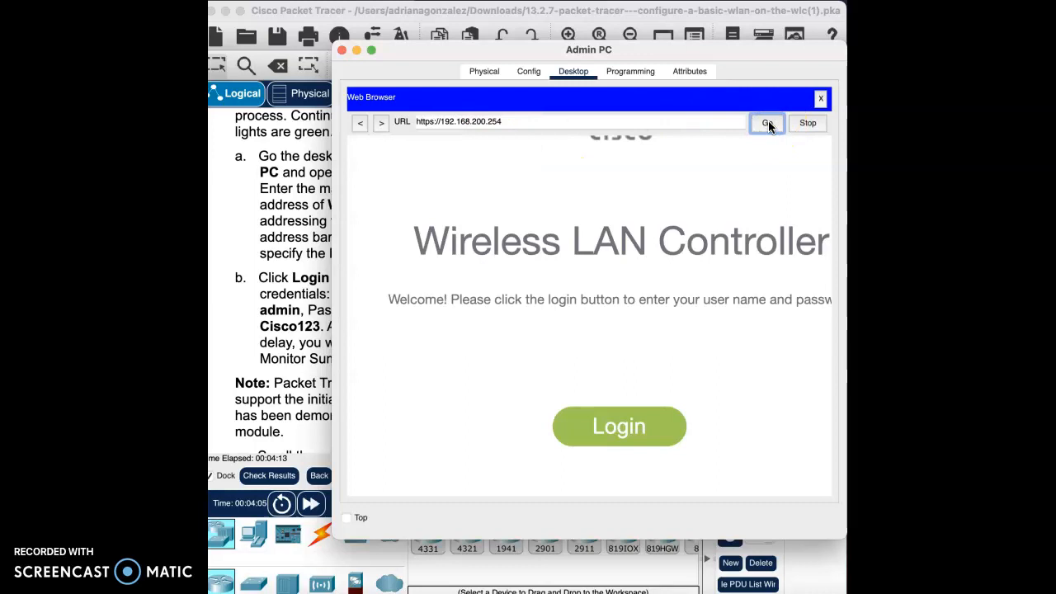
- Log in to the wireless LAN controller with the user name admin and the account password
{"action": "left_click", "coordinate": [619, 434]}
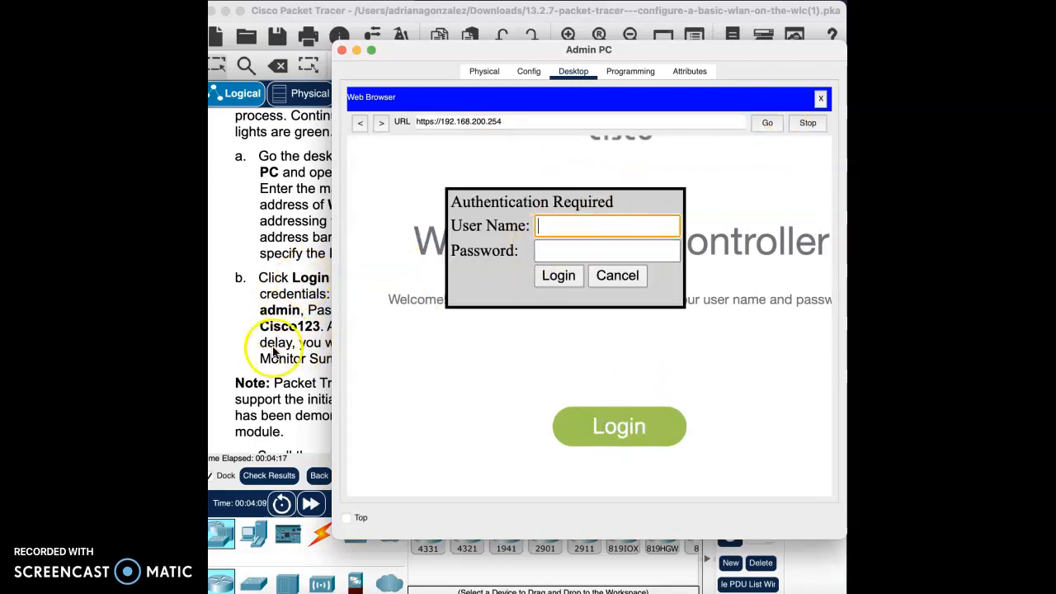
{"action": "type", "text": "admin"}
{"action": "key", "text": "Tab"}
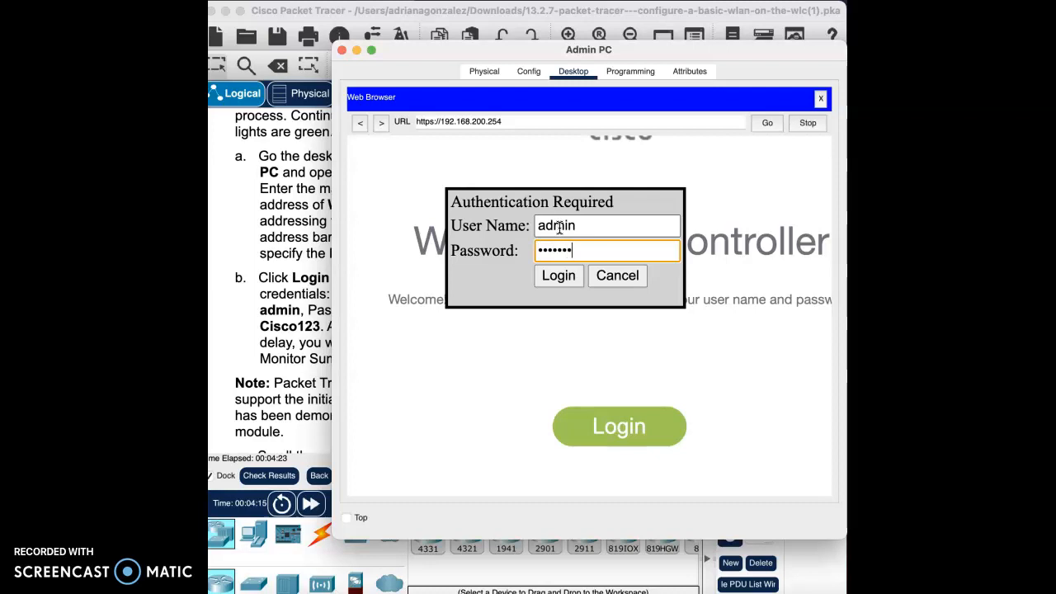
{"action": "left_click", "coordinate": [564, 281]}
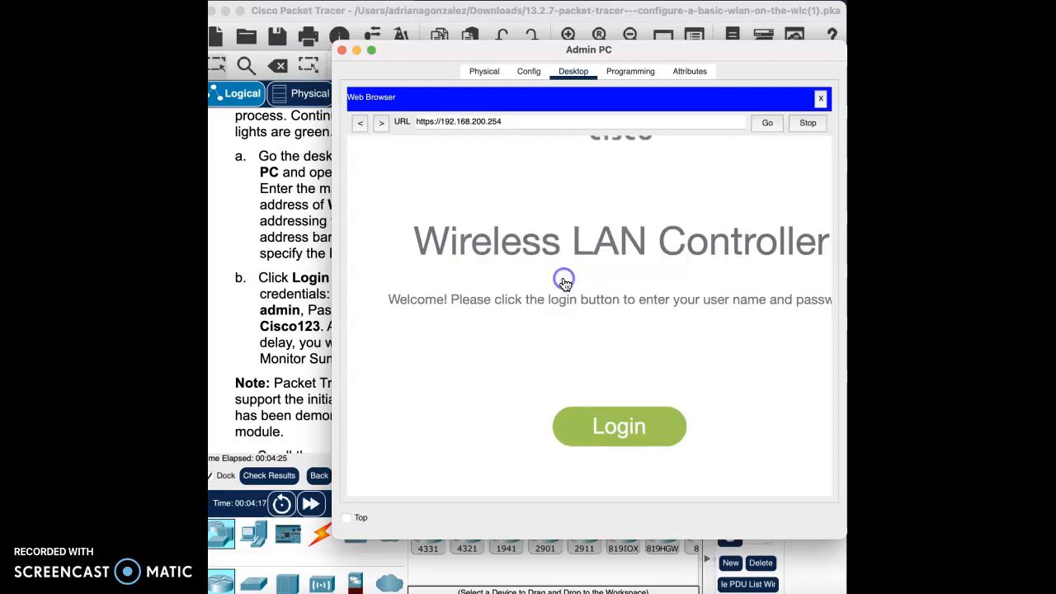
- Read lab steps c and d and examine the controller's Monitor Summary page down to the Access Point Summary
{"action": "scroll", "coordinate": [299, 371], "scroll_direction": "down", "scroll_amount": 5}
{"action": "scroll", "coordinate": [295, 388], "scroll_direction": "down", "scroll_amount": 1}
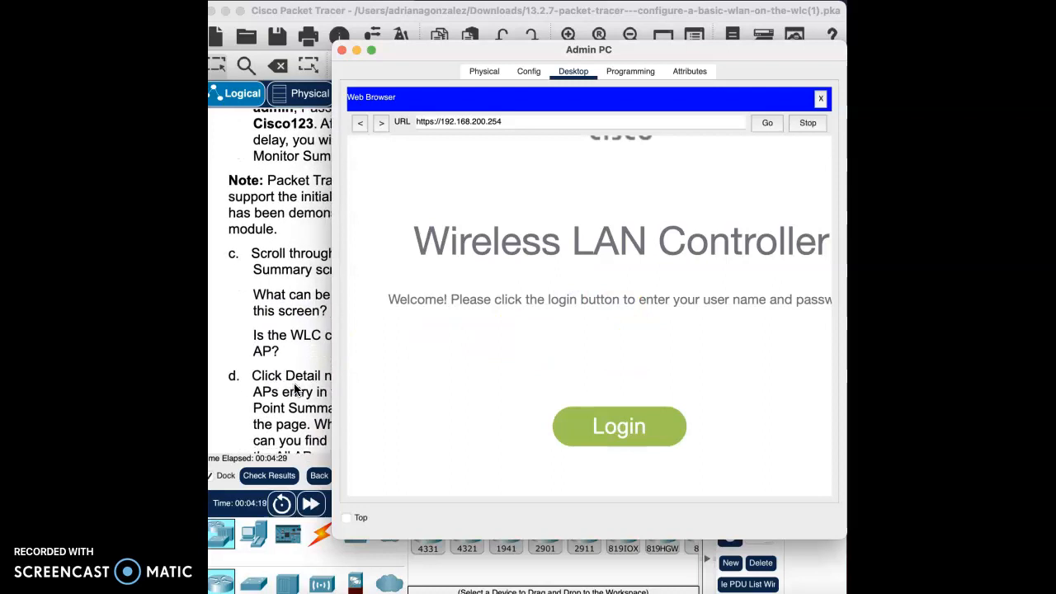
{"action": "scroll", "coordinate": [306, 390], "scroll_direction": "right", "scroll_amount": 1}
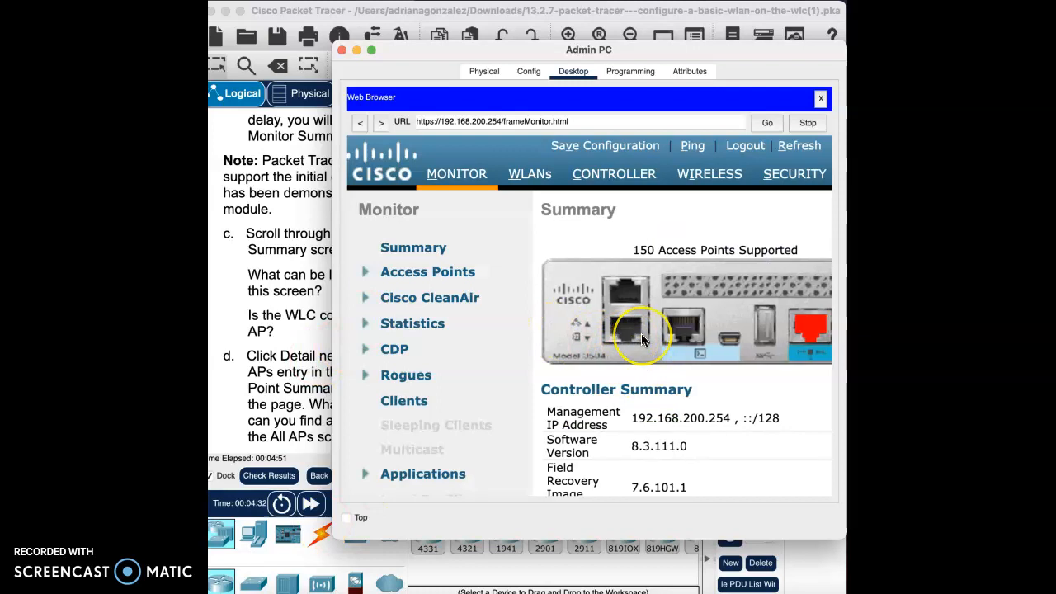
{"action": "scroll", "coordinate": [641, 334], "scroll_direction": "down", "scroll_amount": 5}
{"action": "scroll", "coordinate": [641, 334], "scroll_direction": "right", "scroll_amount": 5}
{"action": "scroll", "coordinate": [641, 334], "scroll_direction": "left", "scroll_amount": 3}
{"action": "scroll", "coordinate": [642, 333], "scroll_direction": "down", "scroll_amount": 5}
{"action": "scroll", "coordinate": [612, 325], "scroll_direction": "down", "scroll_amount": 3}
{"action": "scroll", "coordinate": [611, 330], "scroll_direction": "down", "scroll_amount": 10}
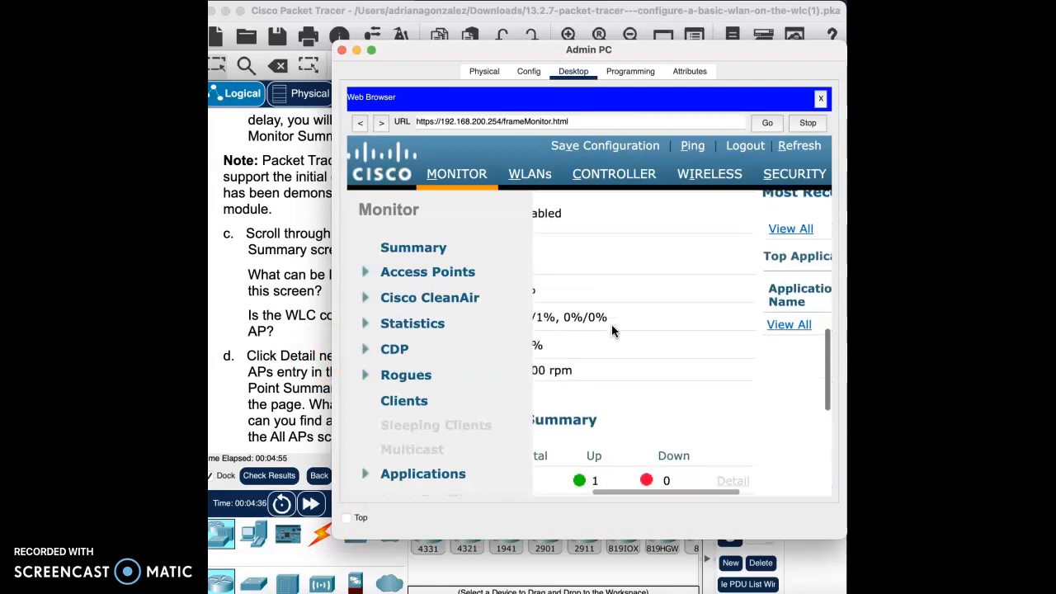
{"action": "scroll", "coordinate": [611, 328], "scroll_direction": "up", "scroll_amount": 3}
{"action": "scroll", "coordinate": [612, 329], "scroll_direction": "right", "scroll_amount": 3}
{"action": "scroll", "coordinate": [612, 328], "scroll_direction": "left", "scroll_amount": 3}
{"action": "scroll", "coordinate": [612, 325], "scroll_direction": "right", "scroll_amount": 3}
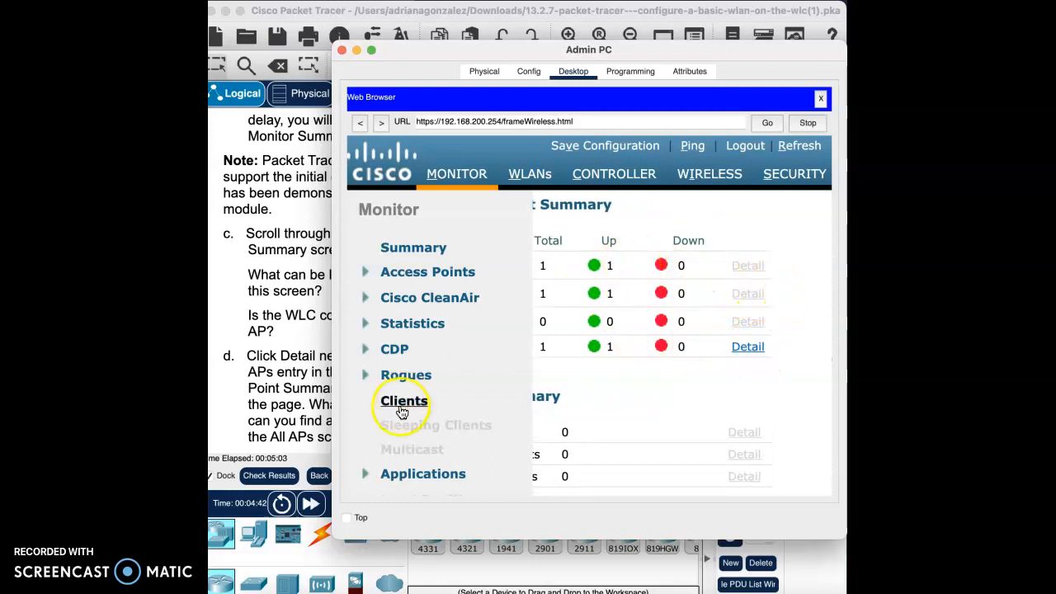
- Review the Controller Summary again and open the All APs details from the Access Point Summary
{"action": "scroll", "coordinate": [275, 393], "scroll_direction": "down", "scroll_amount": 5}
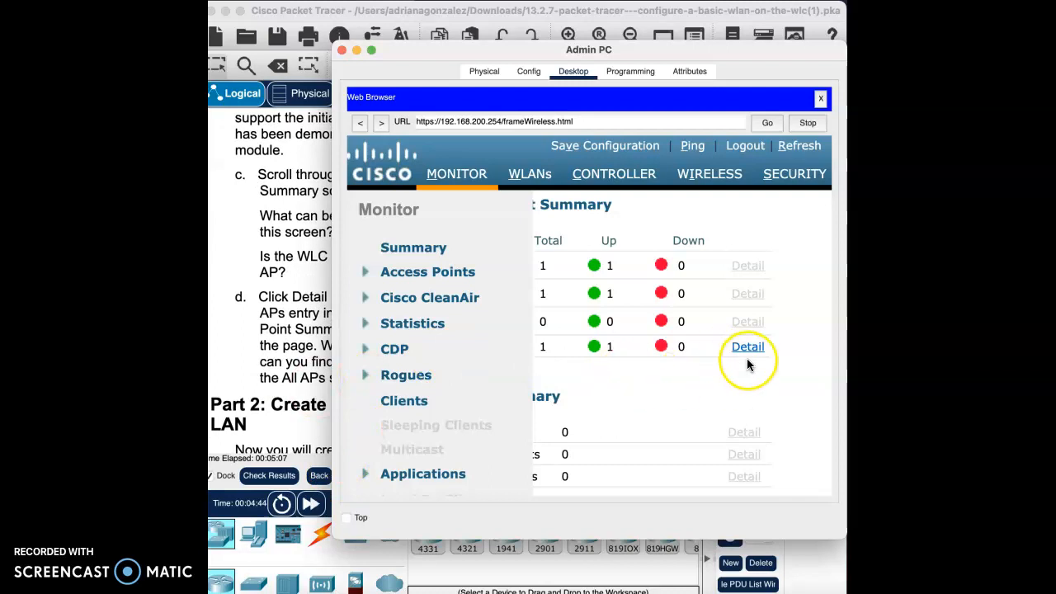
{"action": "scroll", "coordinate": [625, 337], "scroll_direction": "up", "scroll_amount": 3}
{"action": "scroll", "coordinate": [624, 338], "scroll_direction": "left", "scroll_amount": 3}
{"action": "scroll", "coordinate": [632, 285], "scroll_direction": "up", "scroll_amount": 6}
{"action": "scroll", "coordinate": [621, 333], "scroll_direction": "up", "scroll_amount": 3}
{"action": "scroll", "coordinate": [618, 327], "scroll_direction": "down", "scroll_amount": 3}
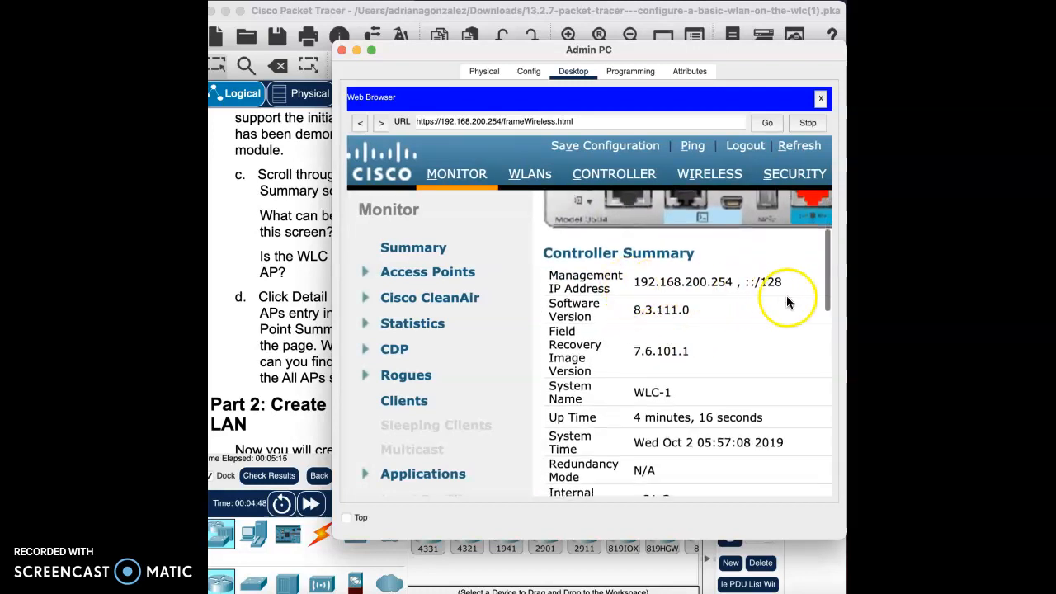
{"action": "scroll", "coordinate": [668, 383], "scroll_direction": "down", "scroll_amount": 4}
{"action": "scroll", "coordinate": [669, 384], "scroll_direction": "down", "scroll_amount": 3}
{"action": "left_click", "coordinate": [711, 411]}
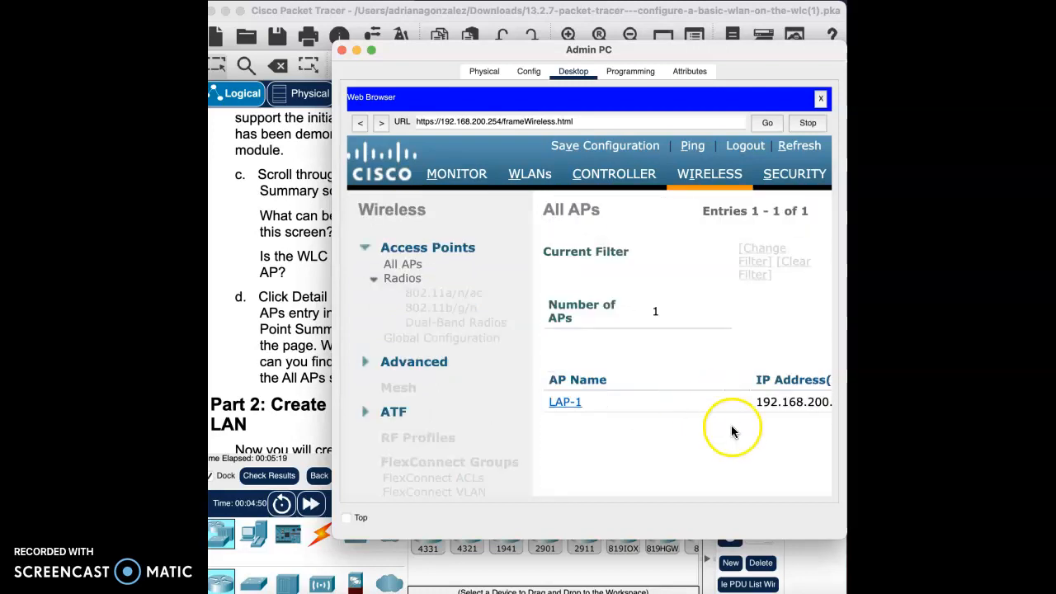
- Examine the columns of the LAP-1 entry in the All APs table and close the web browser
{"action": "scroll", "coordinate": [730, 431], "scroll_direction": "right", "scroll_amount": 5}
{"action": "scroll", "coordinate": [730, 429], "scroll_direction": "left", "scroll_amount": 5}
{"action": "scroll", "coordinate": [730, 434], "scroll_direction": "right", "scroll_amount": 10}
{"action": "scroll", "coordinate": [727, 433], "scroll_direction": "right", "scroll_amount": 10}
{"action": "scroll", "coordinate": [727, 429], "scroll_direction": "right", "scroll_amount": 8}
{"action": "scroll", "coordinate": [726, 433], "scroll_direction": "right", "scroll_amount": 10}
{"action": "scroll", "coordinate": [726, 431], "scroll_direction": "left", "scroll_amount": 10}
{"action": "left_click", "coordinate": [820, 99]}
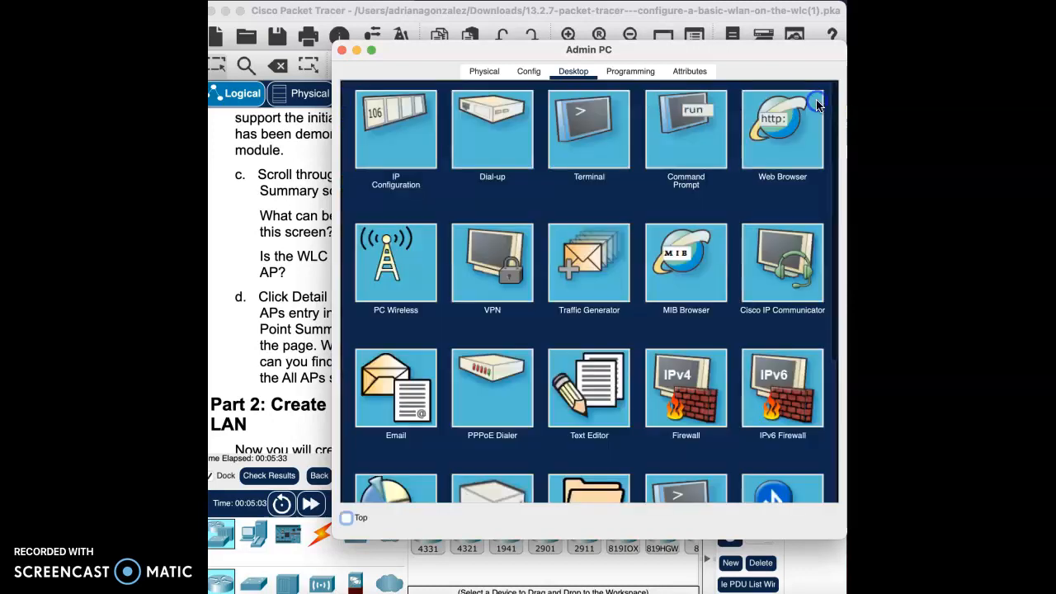
- Close the Admin PC window, read Part 2 Step 1 of the lab instructions and reopen the Admin PC's web browser
{"action": "left_click", "coordinate": [343, 49]}
{"action": "scroll", "coordinate": [362, 406], "scroll_direction": "down", "scroll_amount": 4}
{"action": "scroll", "coordinate": [363, 406], "scroll_direction": "down", "scroll_amount": 7}
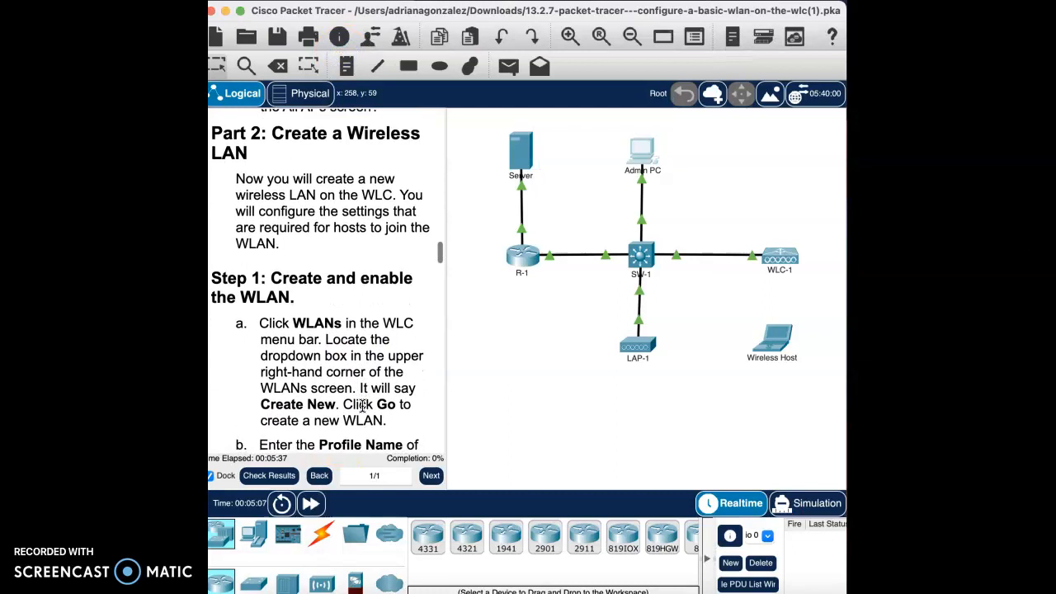
{"action": "scroll", "coordinate": [357, 322], "scroll_direction": "down", "scroll_amount": 6}
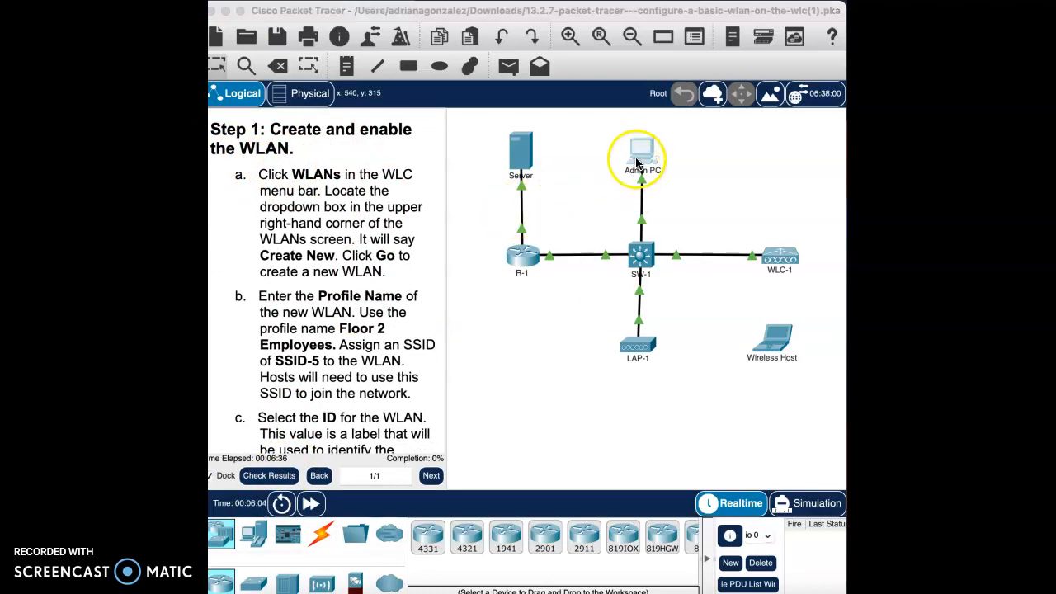
{"action": "left_click", "coordinate": [636, 152]}
{"action": "left_click_drag", "start_coordinate": [829, 52], "coordinate": [664, 56]}
{"action": "left_click", "coordinate": [737, 137]}
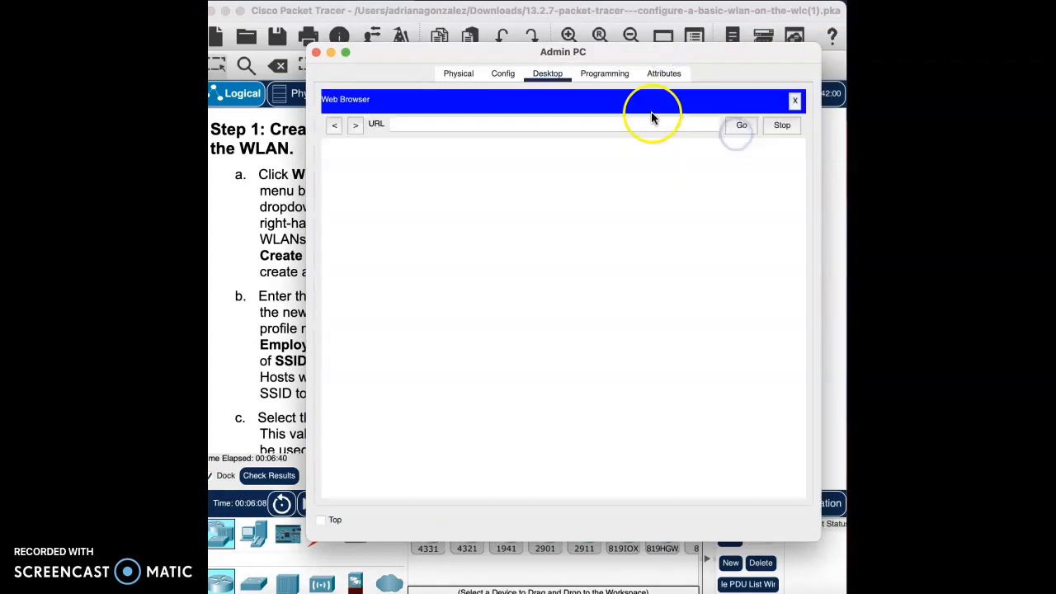
- Copy WLC-1's management address 192.168.200.254 from the addressing table in the lab instructions
{"action": "left_click", "coordinate": [303, 196]}
{"action": "scroll", "coordinate": [285, 194], "scroll_direction": "down", "scroll_amount": 10}
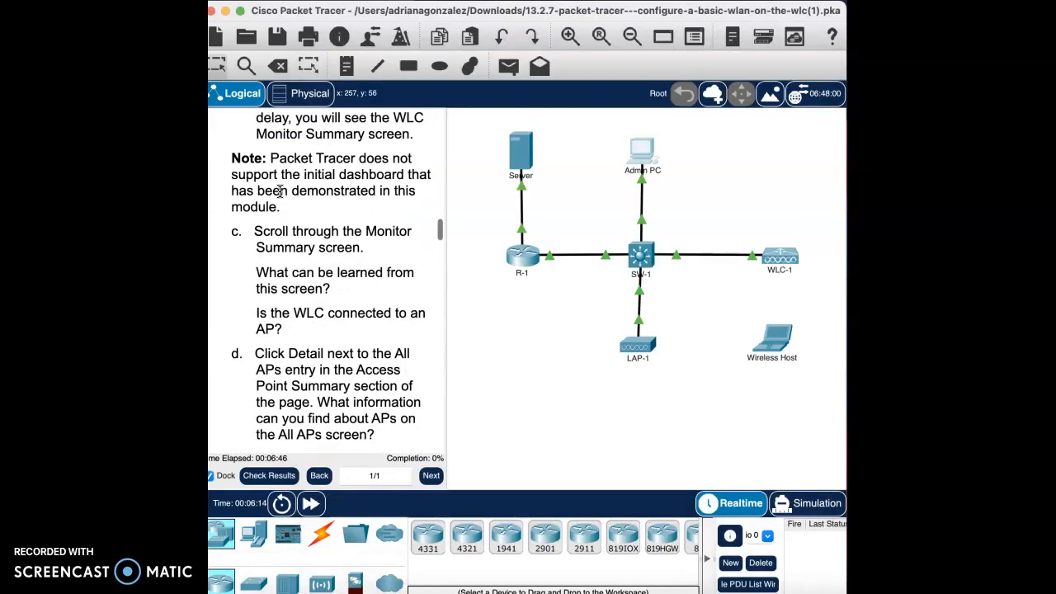
{"action": "scroll", "coordinate": [361, 211], "scroll_direction": "up", "scroll_amount": 15}
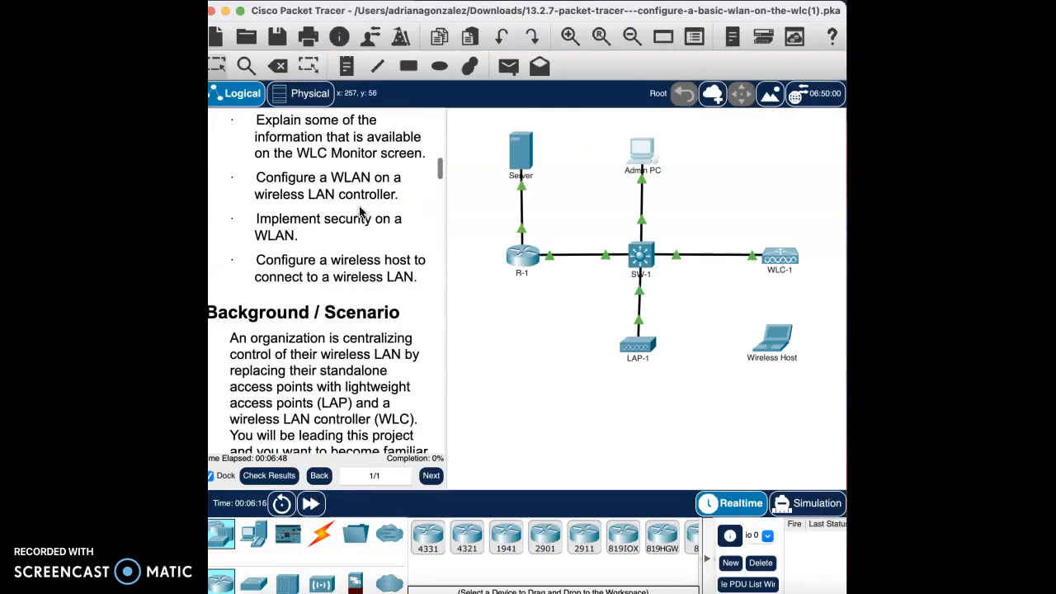
{"action": "scroll", "coordinate": [361, 205], "scroll_direction": "down", "scroll_amount": 5}
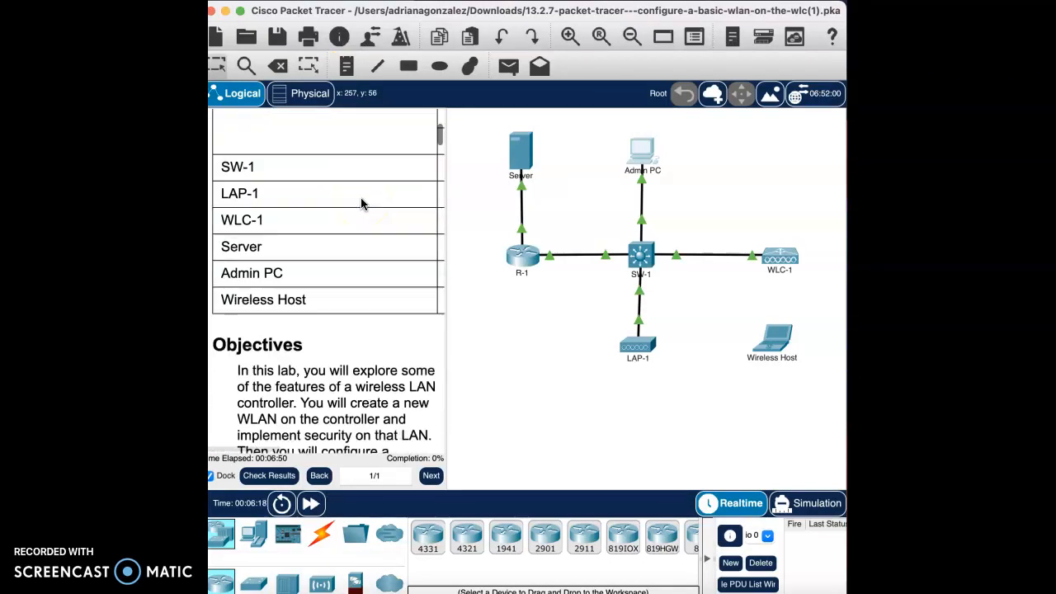
{"action": "scroll", "coordinate": [361, 204], "scroll_direction": "right", "scroll_amount": 5}
{"action": "scroll", "coordinate": [361, 205], "scroll_direction": "right", "scroll_amount": 3}
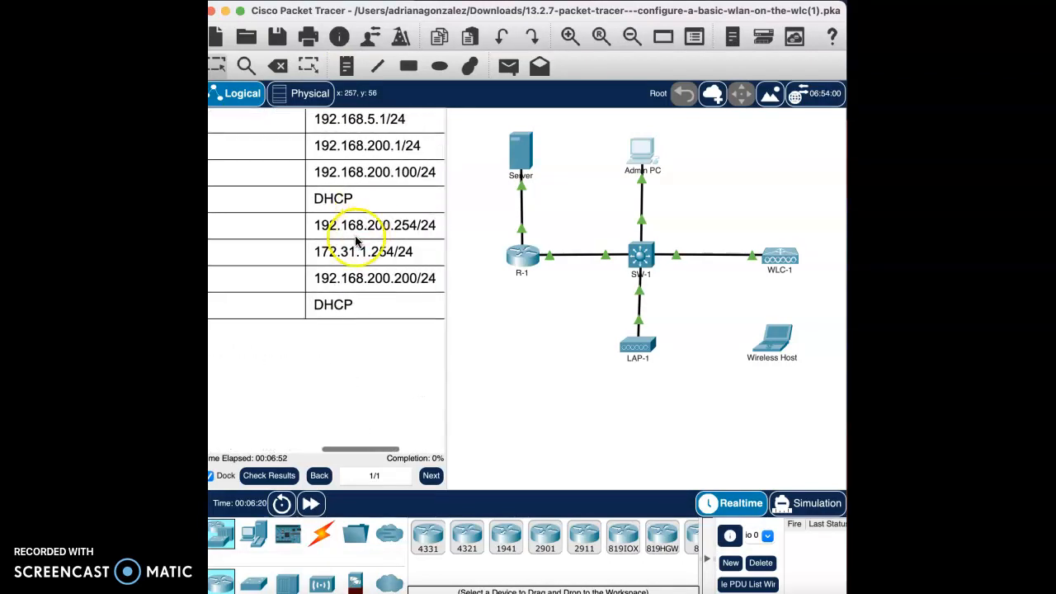
{"action": "left_click_drag", "start_coordinate": [413, 225], "coordinate": [362, 231]}
{"action": "key", "text": "super+c"}
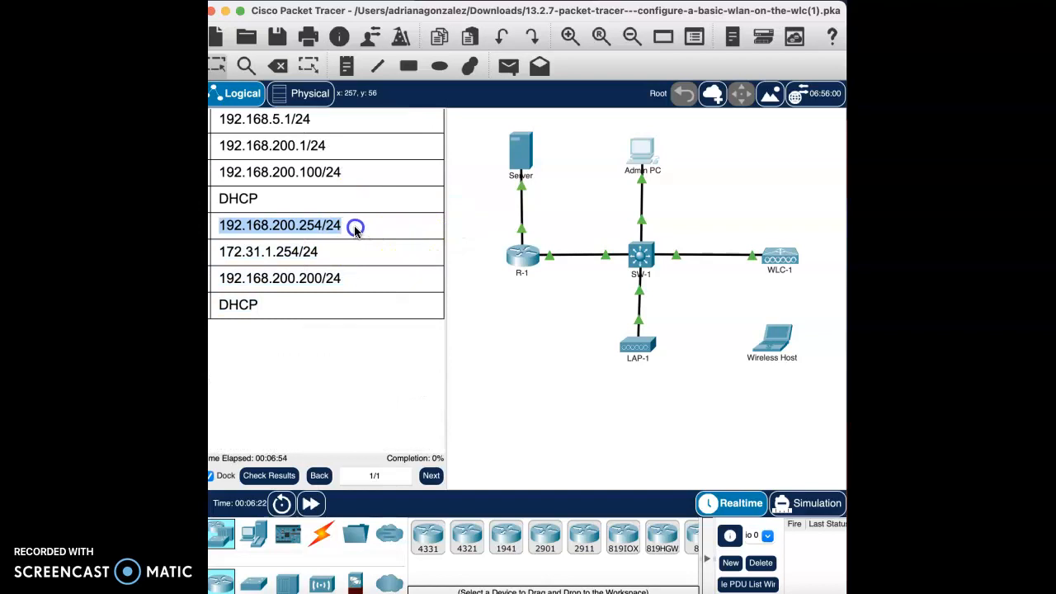
{"action": "left_click", "coordinate": [314, 226]}
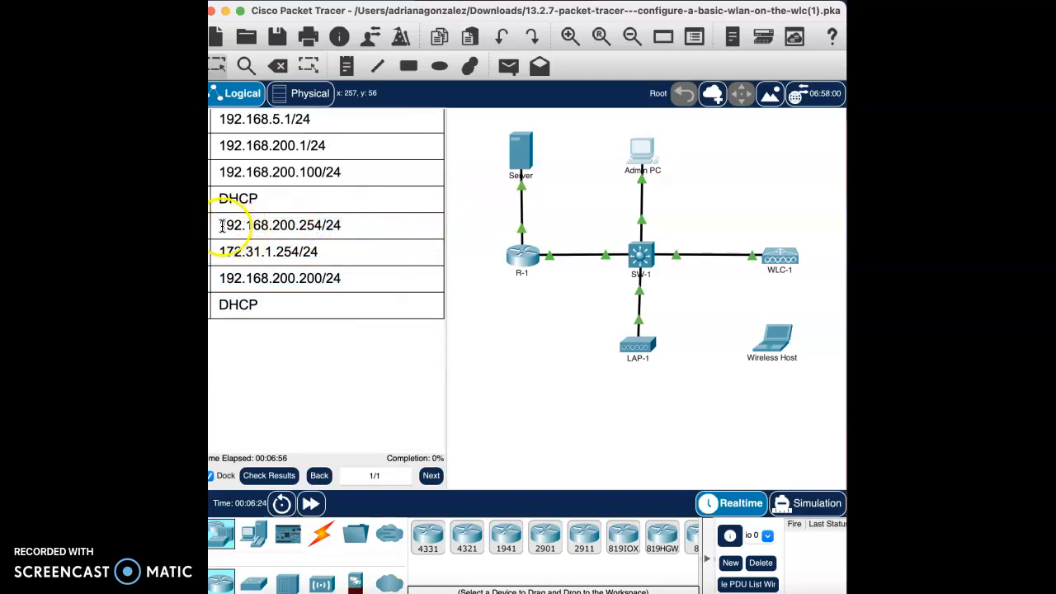
{"action": "left_click_drag", "start_coordinate": [222, 225], "coordinate": [319, 227]}
{"action": "left_click_drag", "start_coordinate": [217, 228], "coordinate": [332, 225]}
{"action": "right_click", "coordinate": [315, 225]}
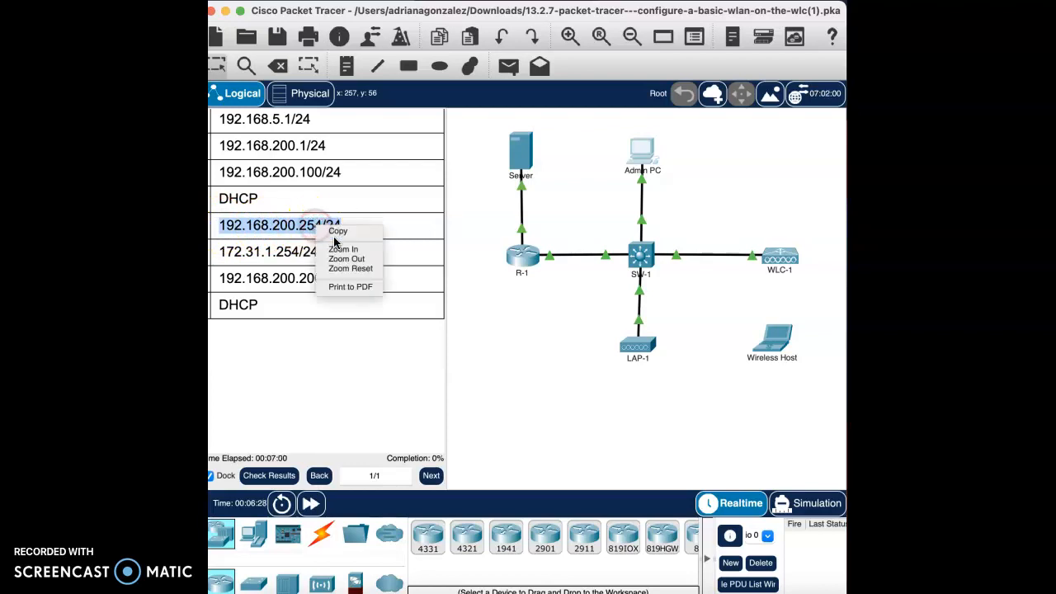
{"action": "left_click", "coordinate": [338, 235]}
{"action": "scroll", "coordinate": [404, 257], "scroll_direction": "down", "scroll_amount": 15}
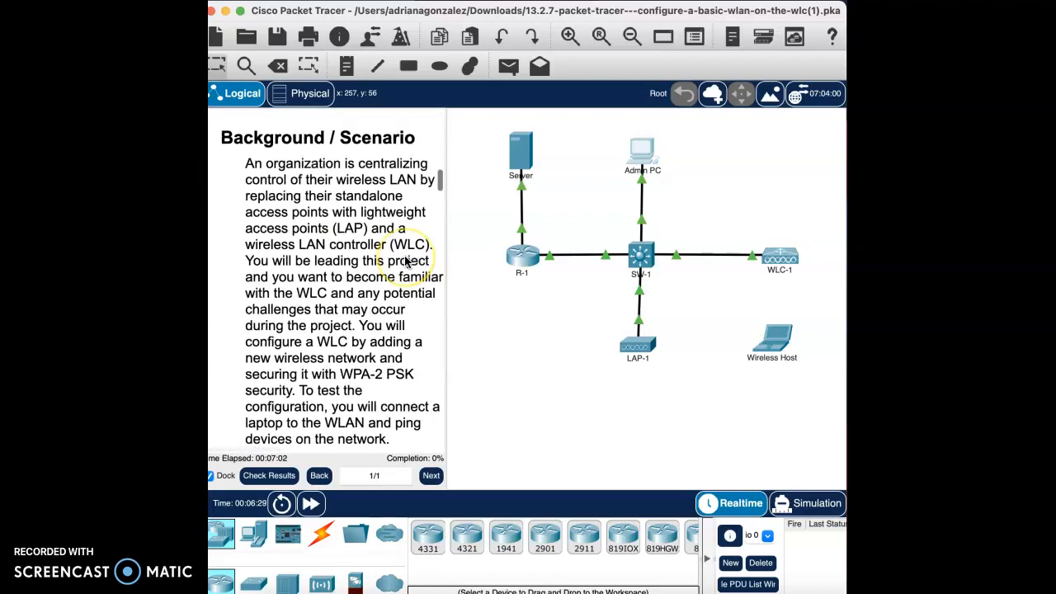
{"action": "scroll", "coordinate": [405, 262], "scroll_direction": "down", "scroll_amount": 15}
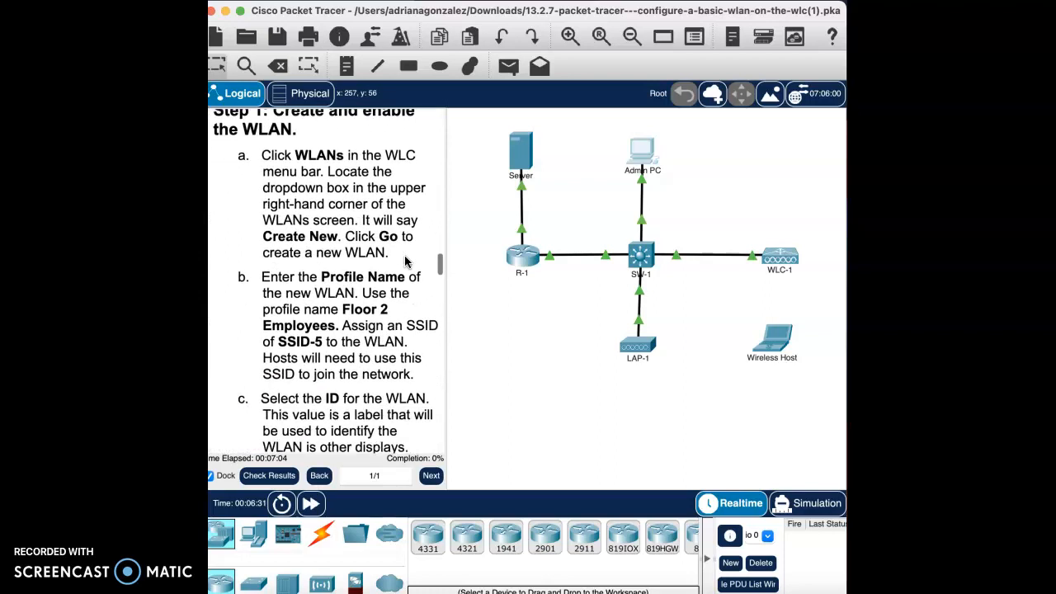
{"action": "scroll", "coordinate": [406, 261], "scroll_direction": "up", "scroll_amount": 3}
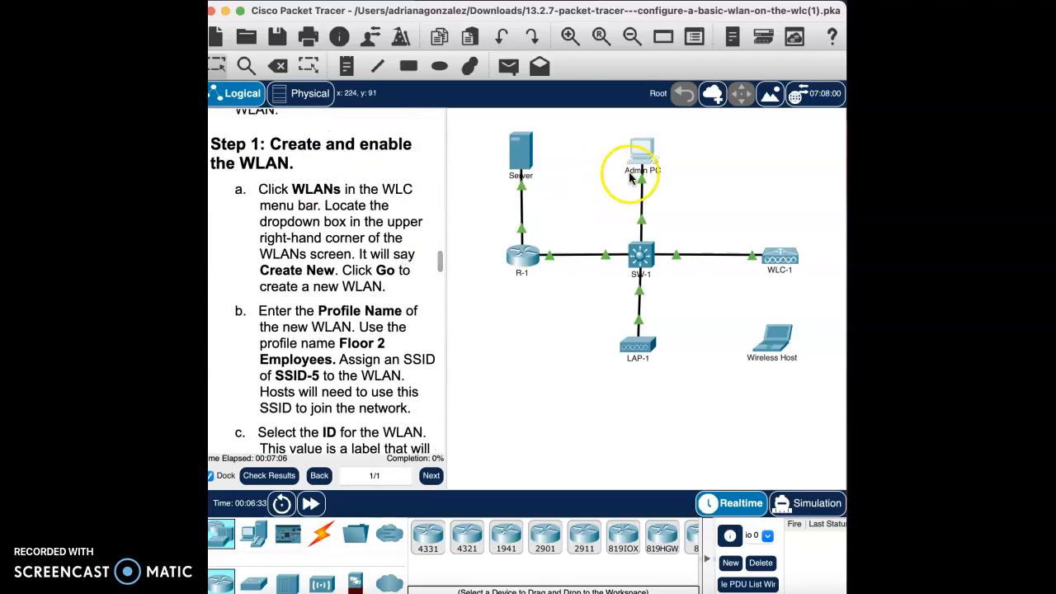
{"action": "left_click", "coordinate": [635, 162]}
{"action": "left_click", "coordinate": [483, 123]}
{"action": "right_click", "coordinate": [484, 124]}
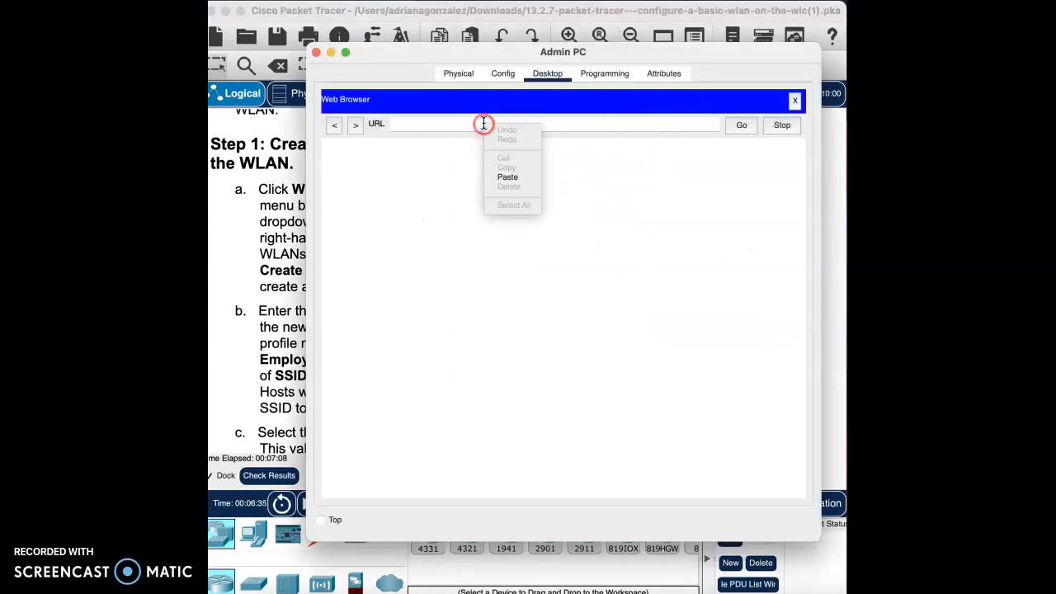
{"action": "left_click", "coordinate": [518, 177]}
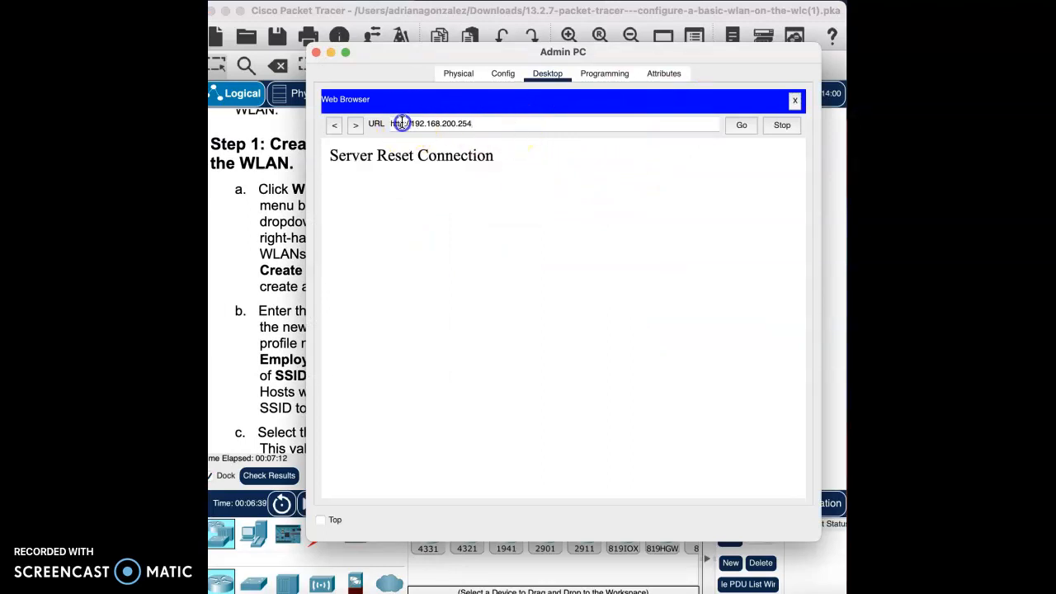
{"action": "key", "text": "Return"}
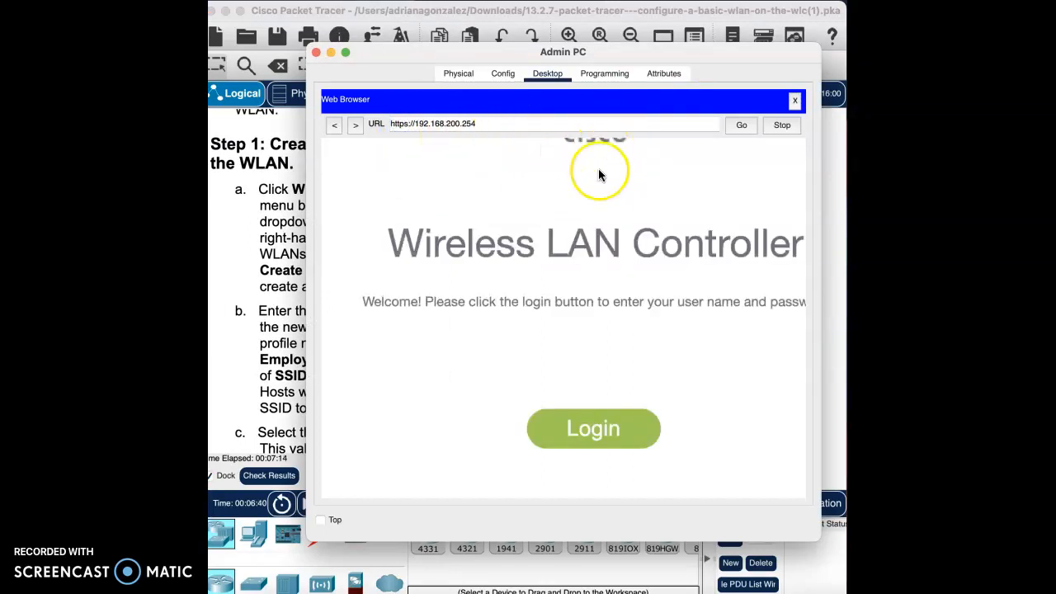
{"action": "left_click", "coordinate": [601, 435]}
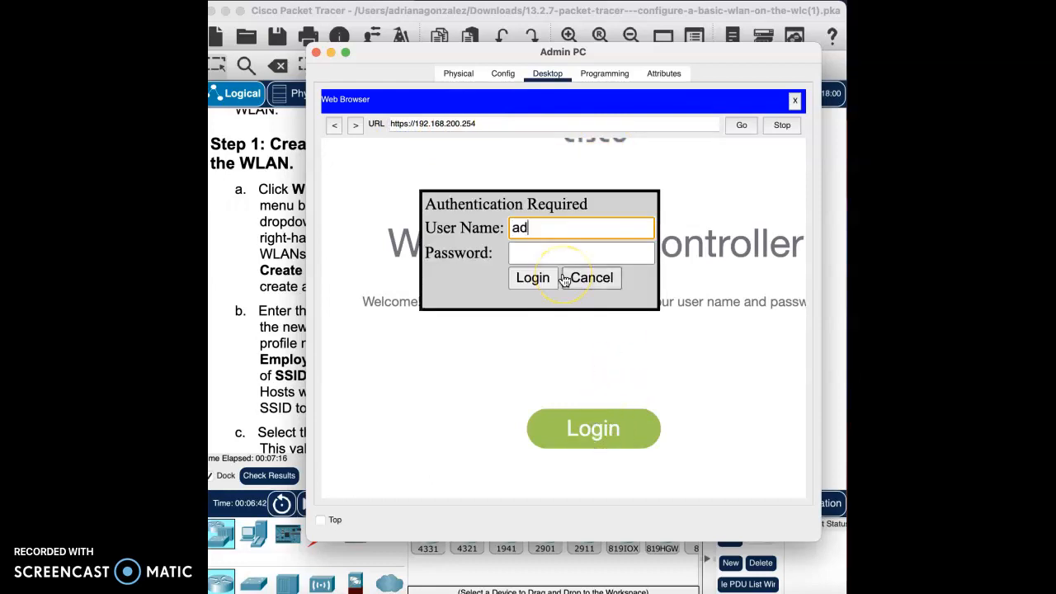
{"action": "key", "text": "Tab"}
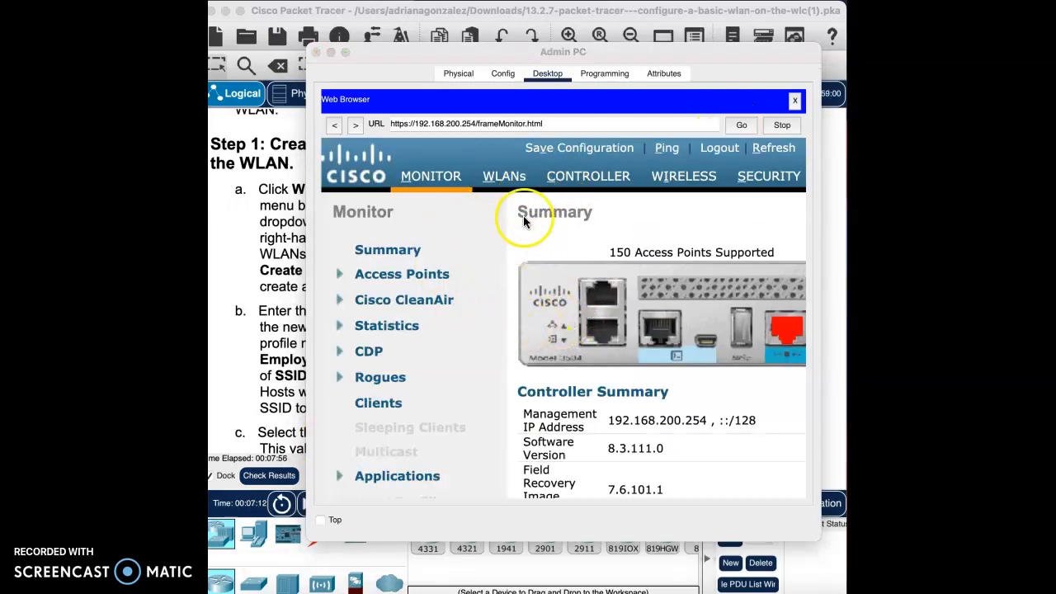
- Create a new WLAN with the profile name Floor 2 Employees, SSID SSID-5 and ID 5, and apply it
{"action": "left_click", "coordinate": [506, 179]}
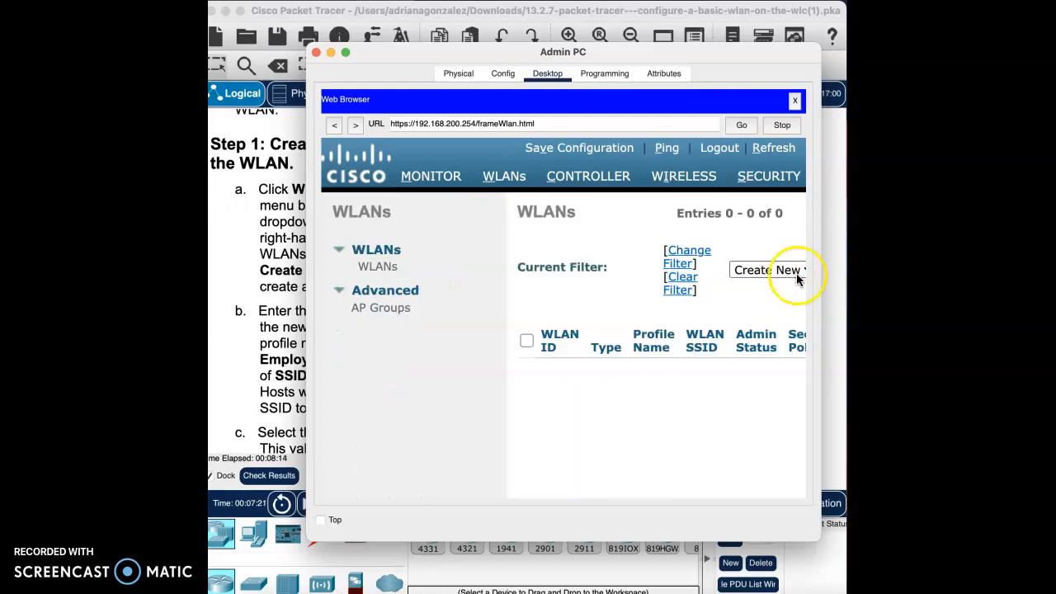
{"action": "scroll", "coordinate": [792, 280], "scroll_direction": "right", "scroll_amount": 3}
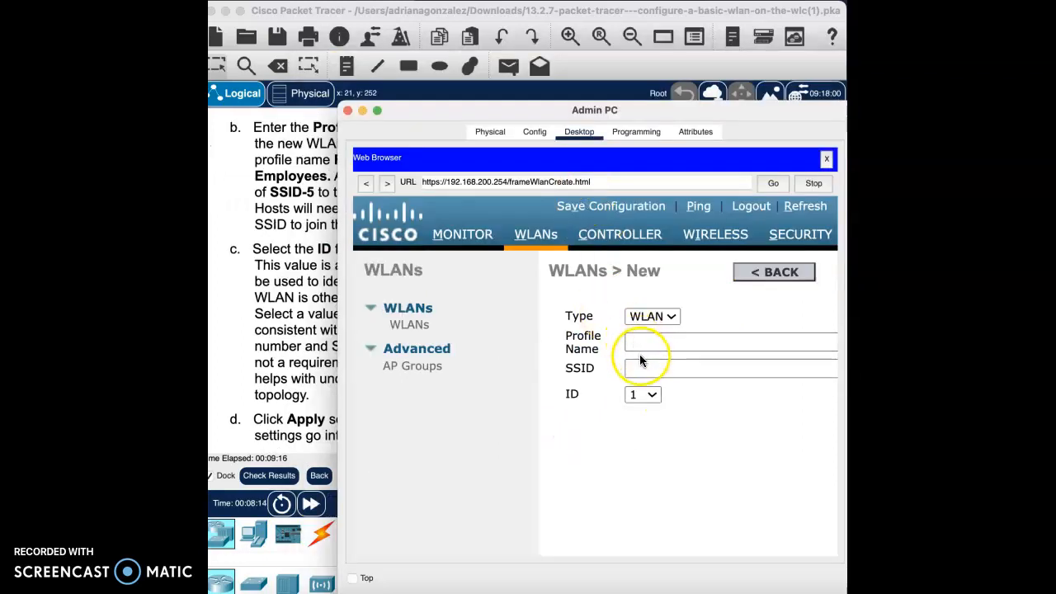
{"action": "left_click_drag", "start_coordinate": [691, 113], "coordinate": [767, 98]}
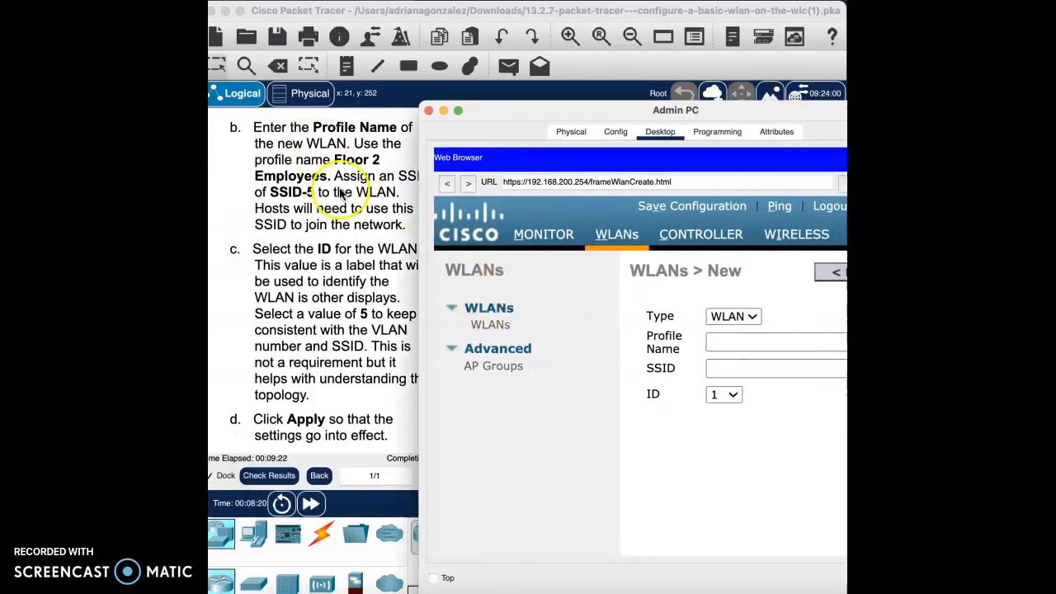
{"action": "left_click", "coordinate": [735, 346]}
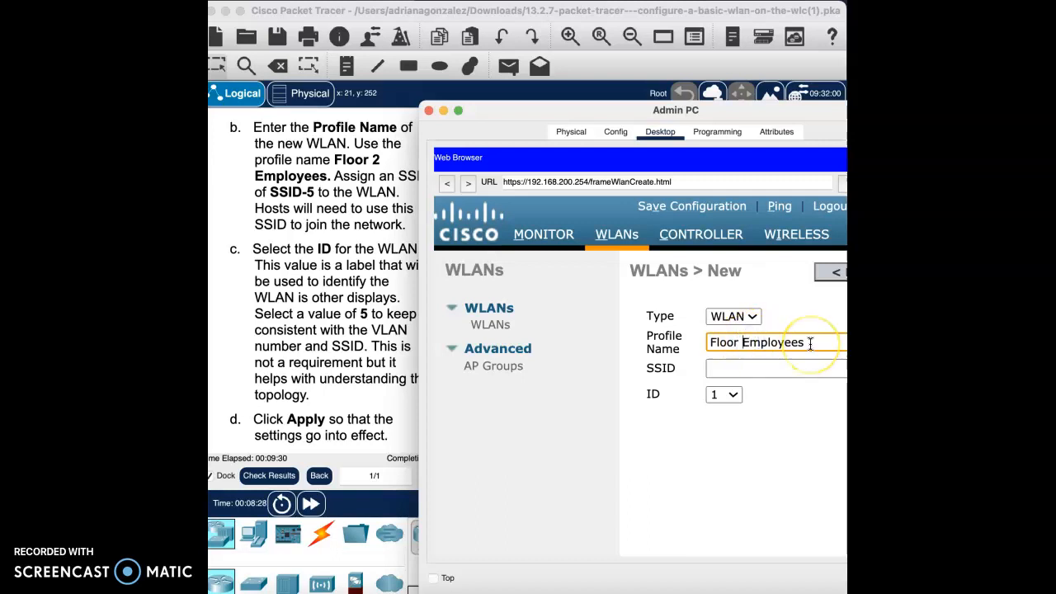
{"action": "left_click", "coordinate": [770, 370]}
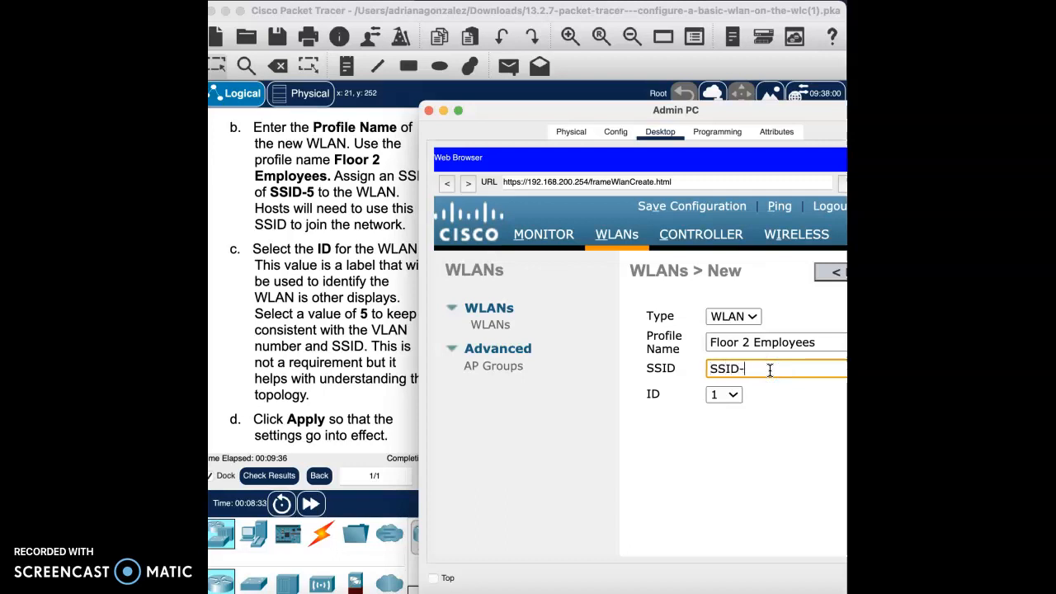
{"action": "left_click", "coordinate": [732, 395]}
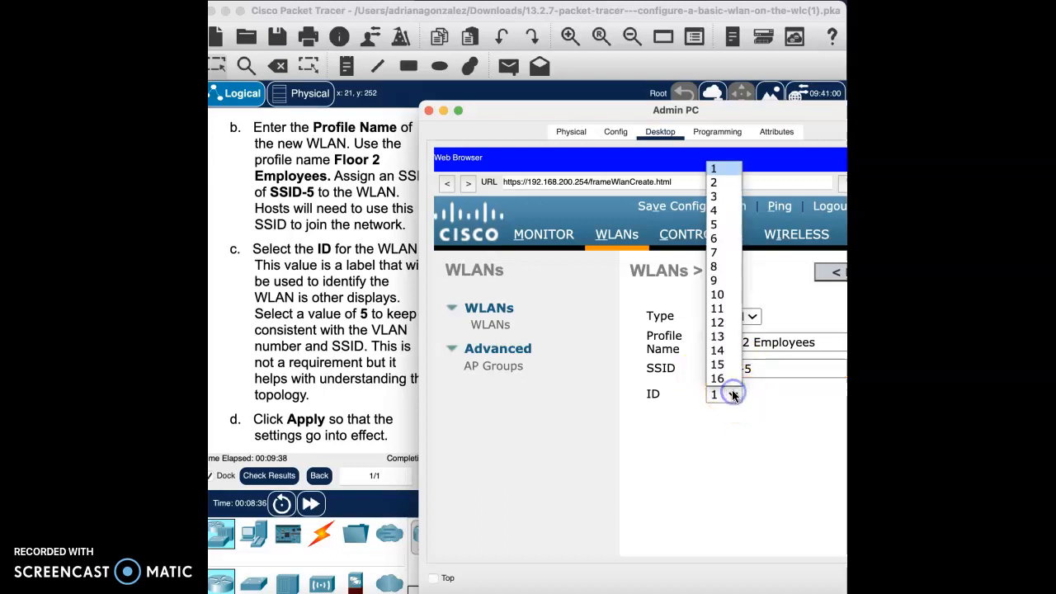
{"action": "left_click", "coordinate": [720, 225]}
{"action": "left_click_drag", "start_coordinate": [730, 109], "coordinate": [660, 103]}
{"action": "scroll", "coordinate": [731, 306], "scroll_direction": "right", "scroll_amount": 3}
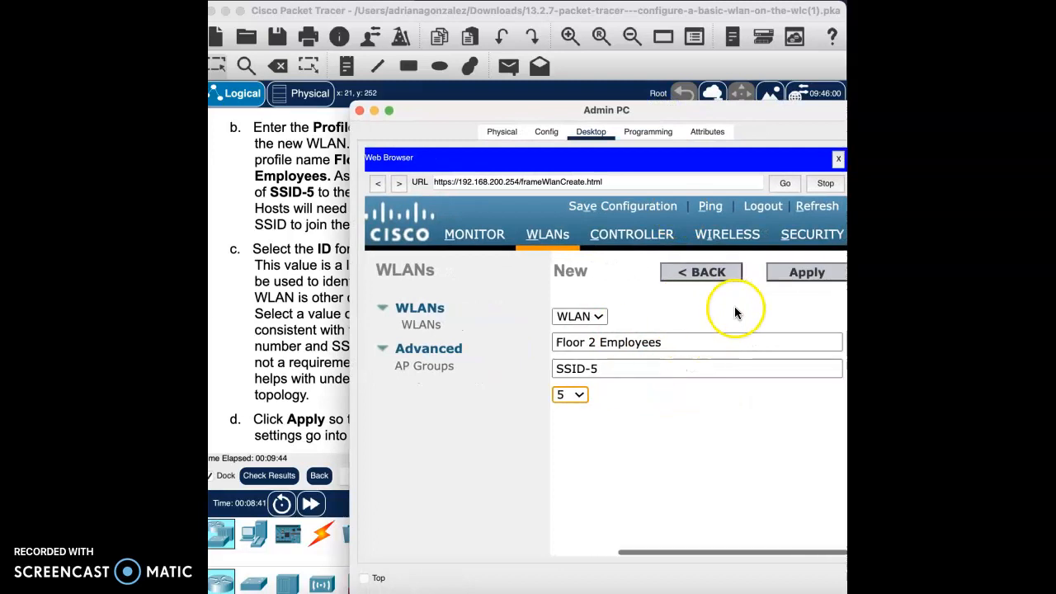
{"action": "left_click", "coordinate": [789, 272]}
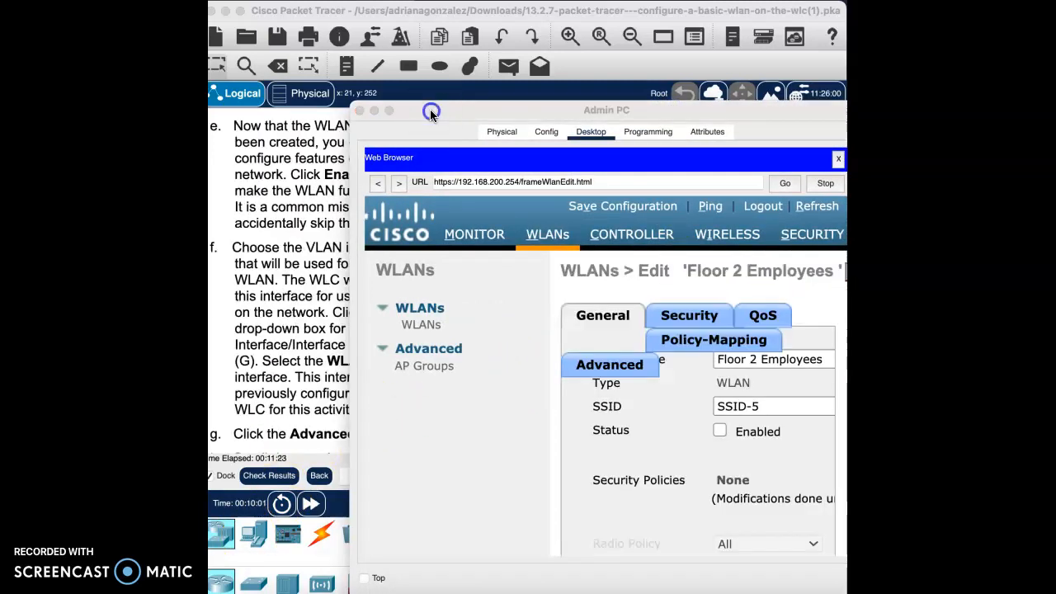
- Read lab steps e and f and set the Floor 2 Employees WLAN's status to Enabled
{"action": "left_click_drag", "start_coordinate": [430, 109], "coordinate": [631, 105]}
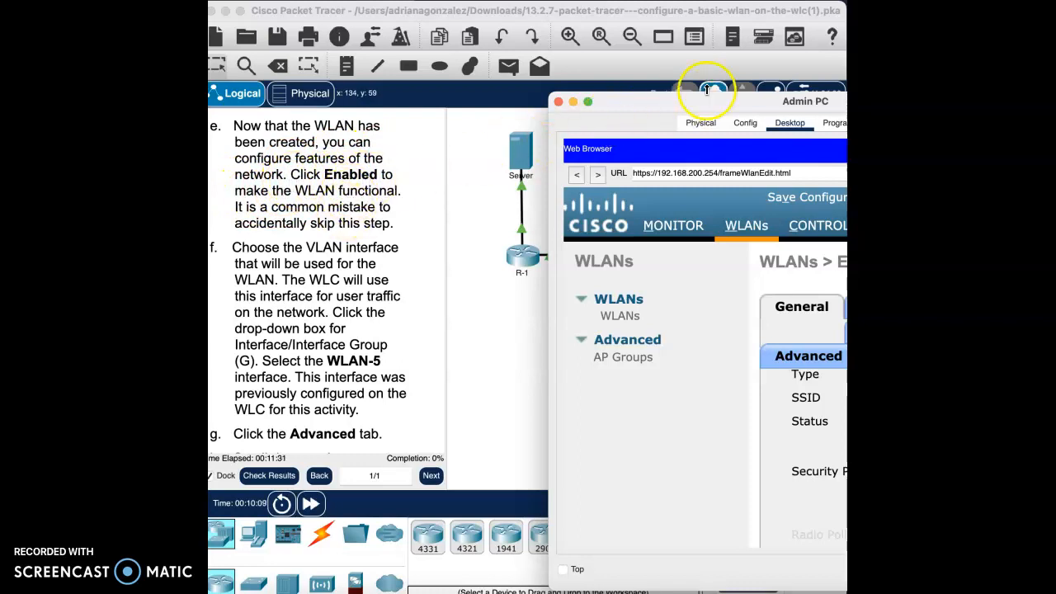
{"action": "left_click_drag", "start_coordinate": [748, 104], "coordinate": [486, 81]}
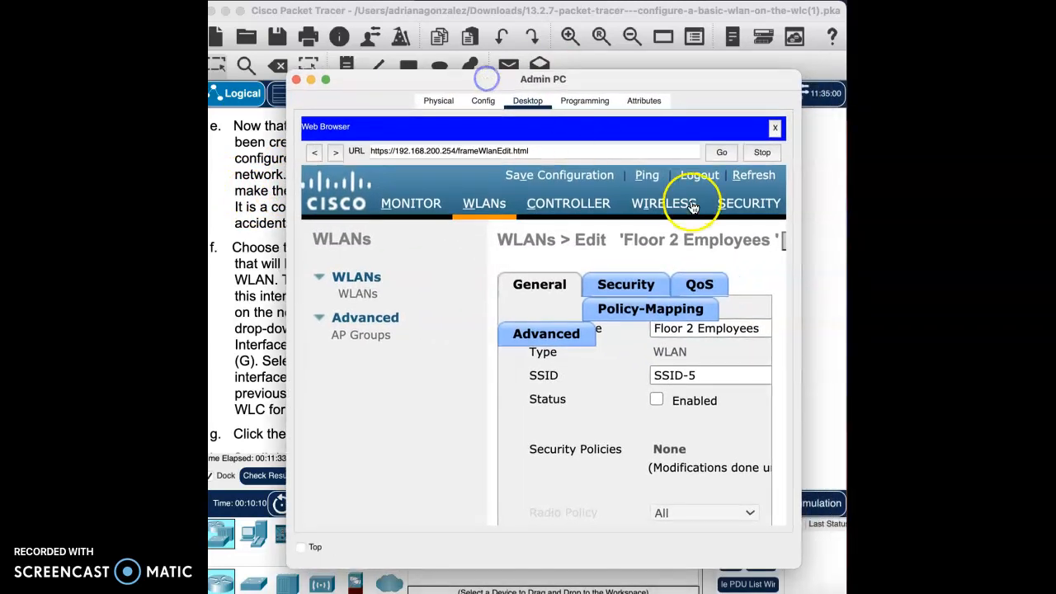
{"action": "scroll", "coordinate": [702, 339], "scroll_direction": "down", "scroll_amount": 2}
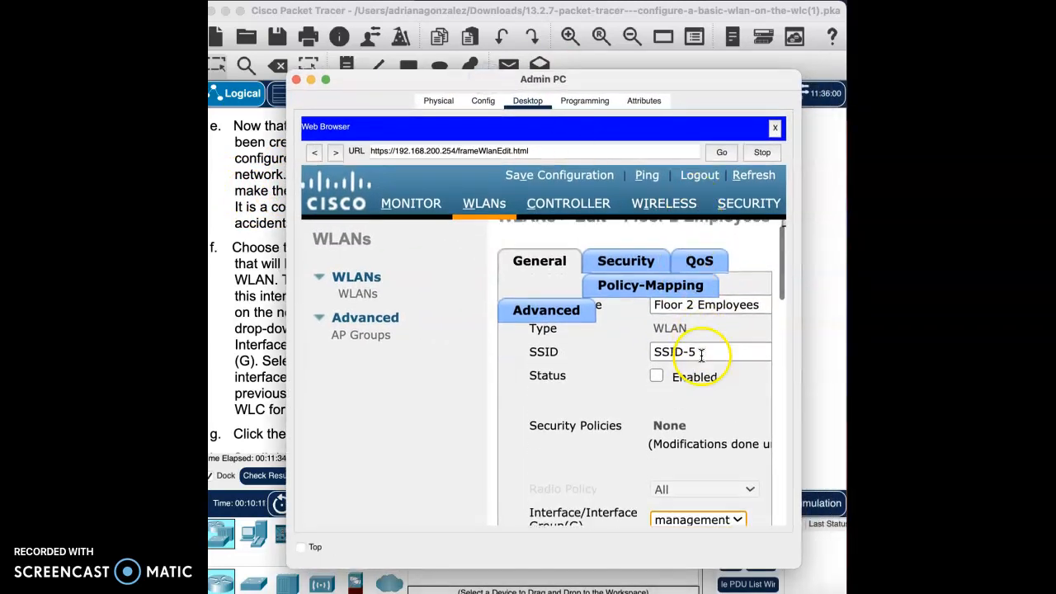
{"action": "left_click", "coordinate": [656, 364]}
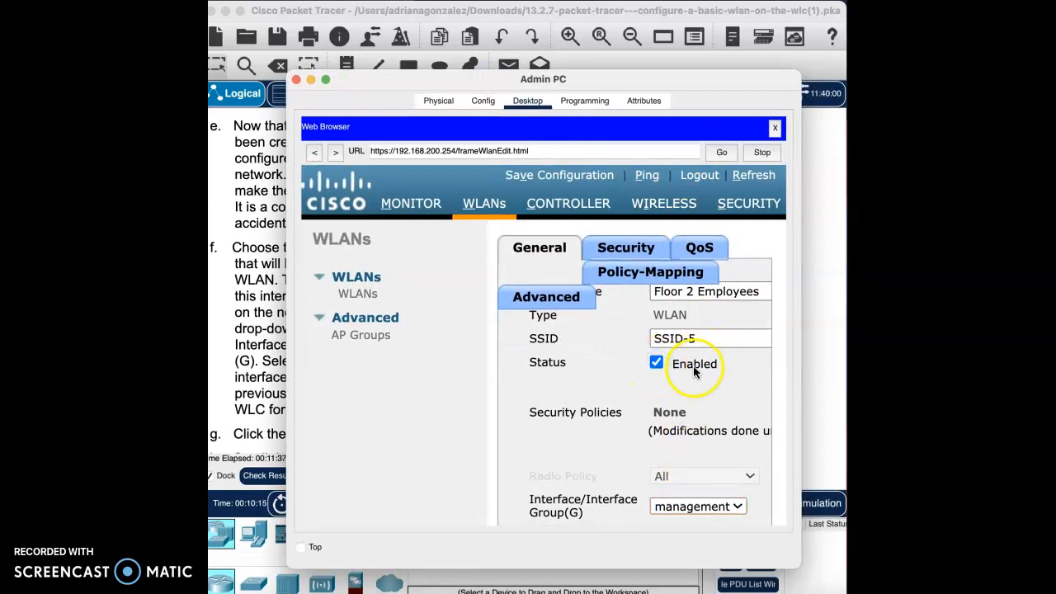
- Set the Floor 2 Employees WLAN's Interface/Interface Group(G) to WLAN-5
{"action": "mouse_move", "coordinate": [565, 80]}
{"action": "left_mouse_down"}
{"action": "mouse_move", "coordinate": [713, 85]}
{"action": "mouse_move", "coordinate": [715, 96]}
{"action": "mouse_move", "coordinate": [556, 85]}
{"action": "mouse_move", "coordinate": [563, 74]}
{"action": "left_mouse_up"}
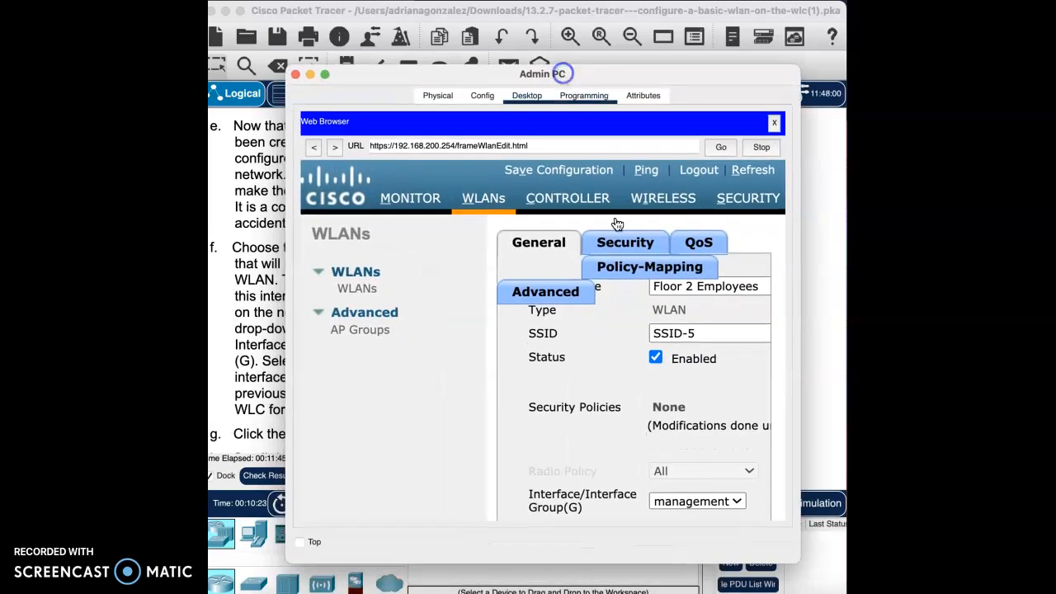
{"action": "scroll", "coordinate": [665, 404], "scroll_direction": "down", "scroll_amount": 4}
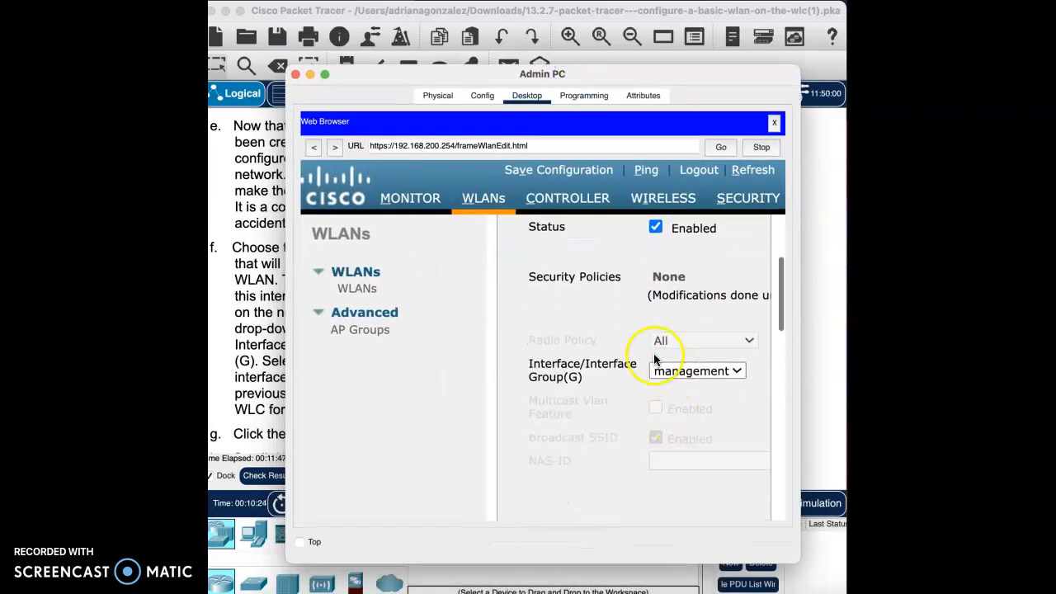
{"action": "left_click", "coordinate": [706, 373]}
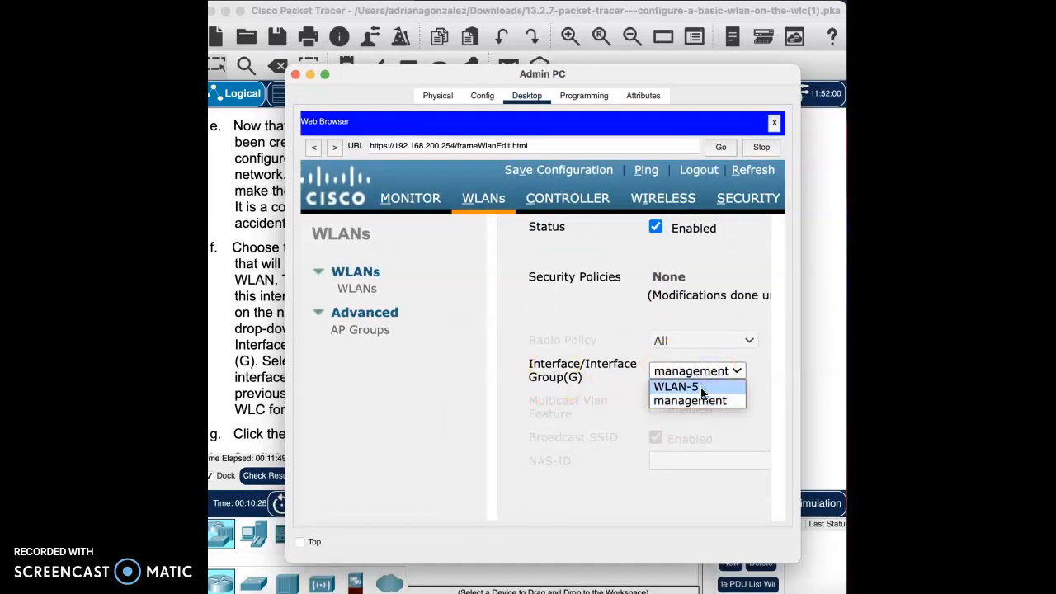
{"action": "left_click", "coordinate": [676, 386]}
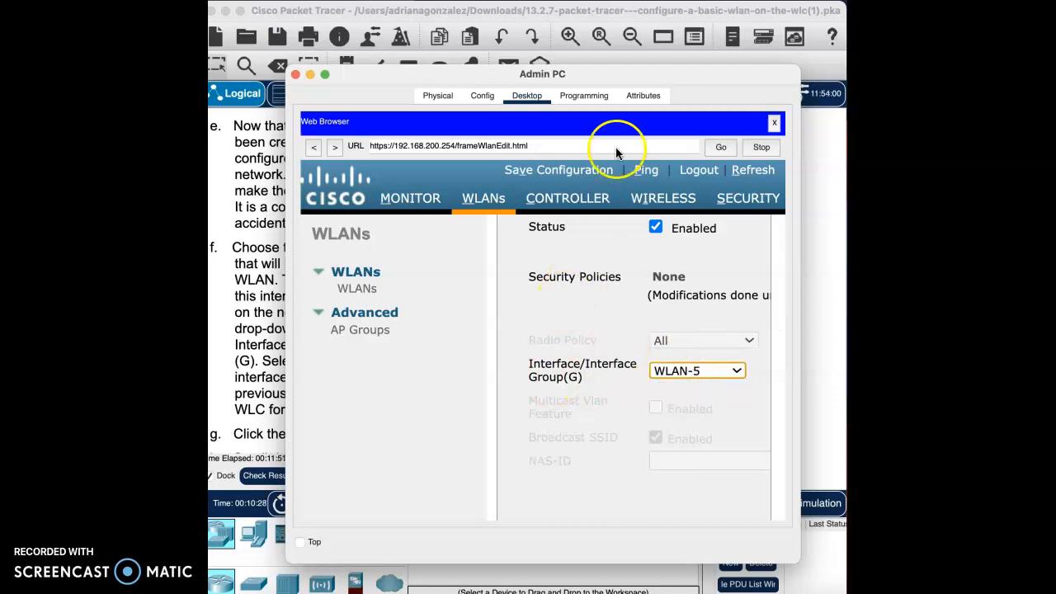
{"action": "left_click_drag", "start_coordinate": [597, 80], "coordinate": [652, 69]}
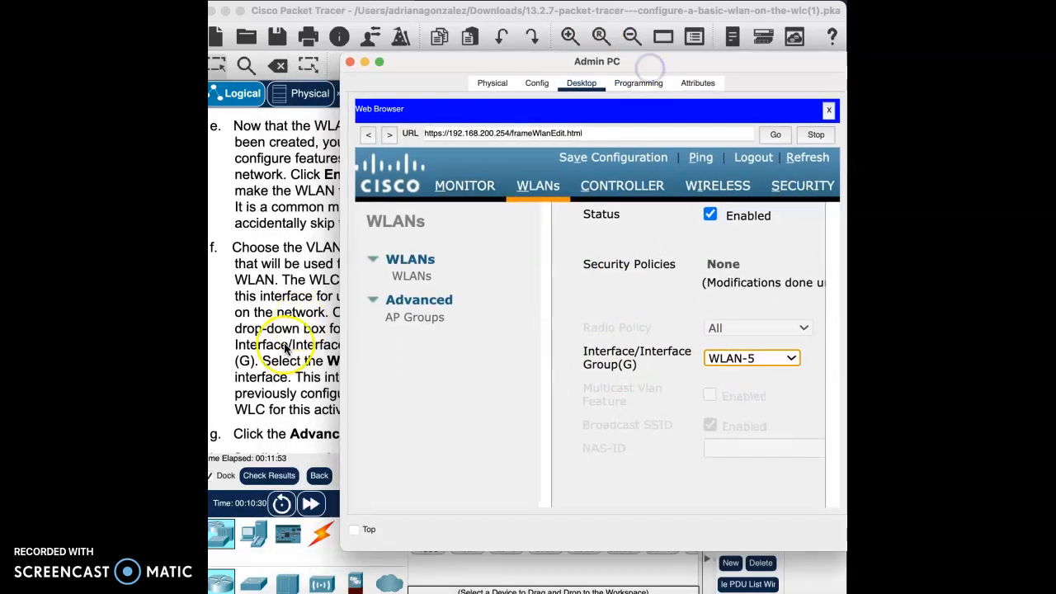
- Read lab steps g and h and enable FlexConnect Local Switching and FlexConnect Local Auth in the WLAN's advanced settings
{"action": "scroll", "coordinate": [246, 414], "scroll_direction": "down", "scroll_amount": 3}
{"action": "scroll", "coordinate": [246, 414], "scroll_direction": "down", "scroll_amount": 2}
{"action": "left_click_drag", "start_coordinate": [591, 62], "coordinate": [553, 72]}
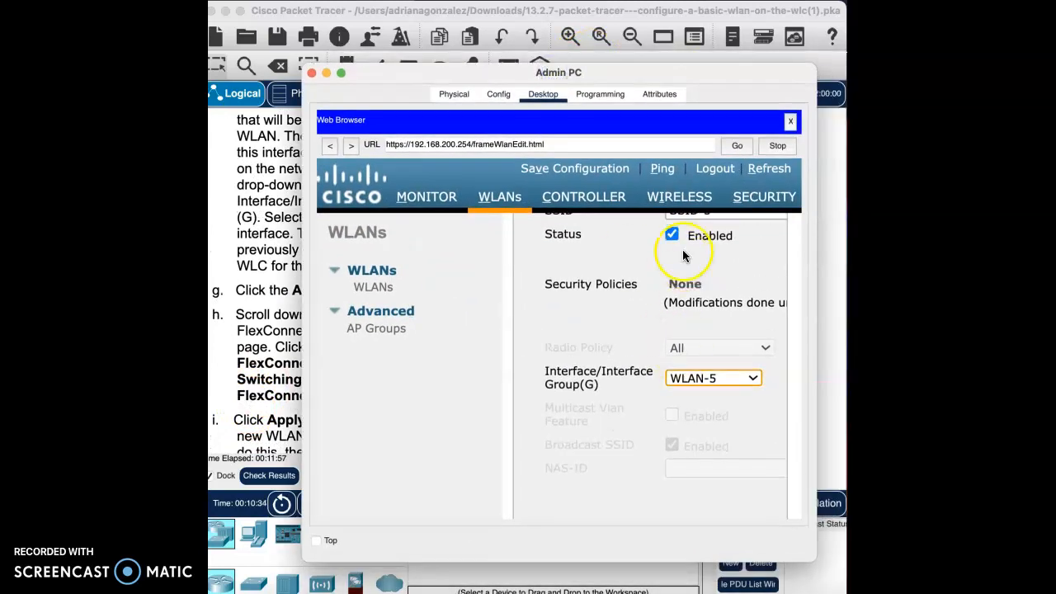
{"action": "scroll", "coordinate": [685, 236], "scroll_direction": "up", "scroll_amount": 3}
{"action": "left_click", "coordinate": [580, 331]}
{"action": "scroll", "coordinate": [684, 373], "scroll_direction": "down", "scroll_amount": 5}
{"action": "scroll", "coordinate": [685, 373], "scroll_direction": "down", "scroll_amount": 10}
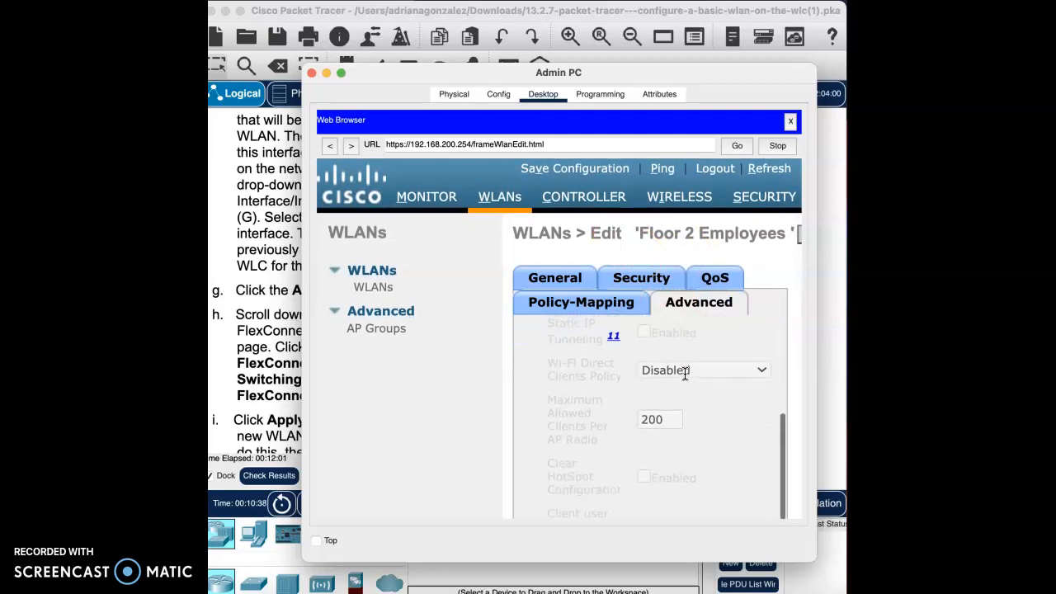
{"action": "scroll", "coordinate": [685, 373], "scroll_direction": "down", "scroll_amount": 5}
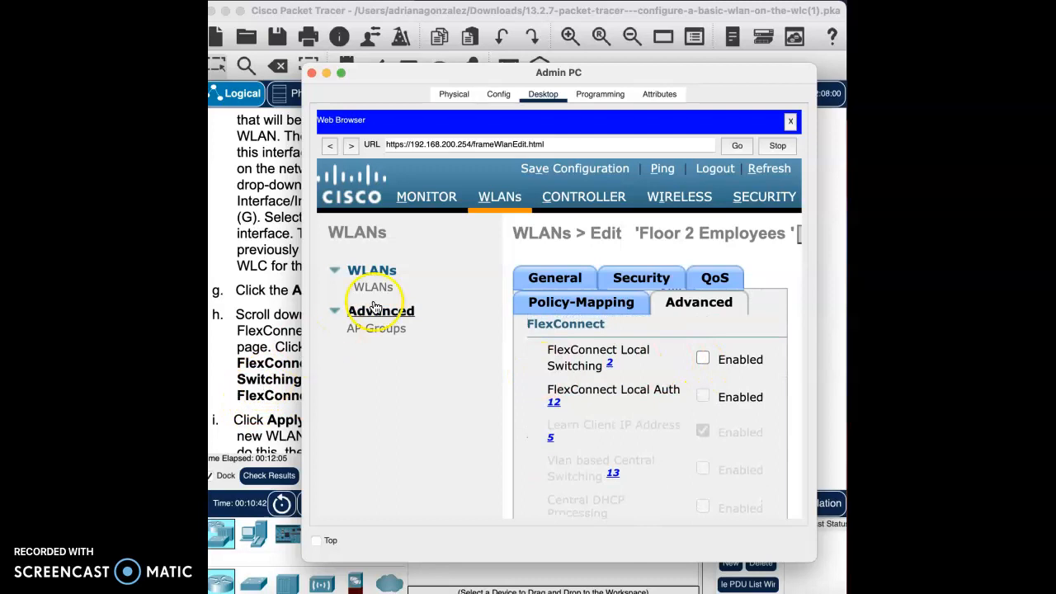
{"action": "left_click_drag", "start_coordinate": [553, 81], "coordinate": [532, 56]}
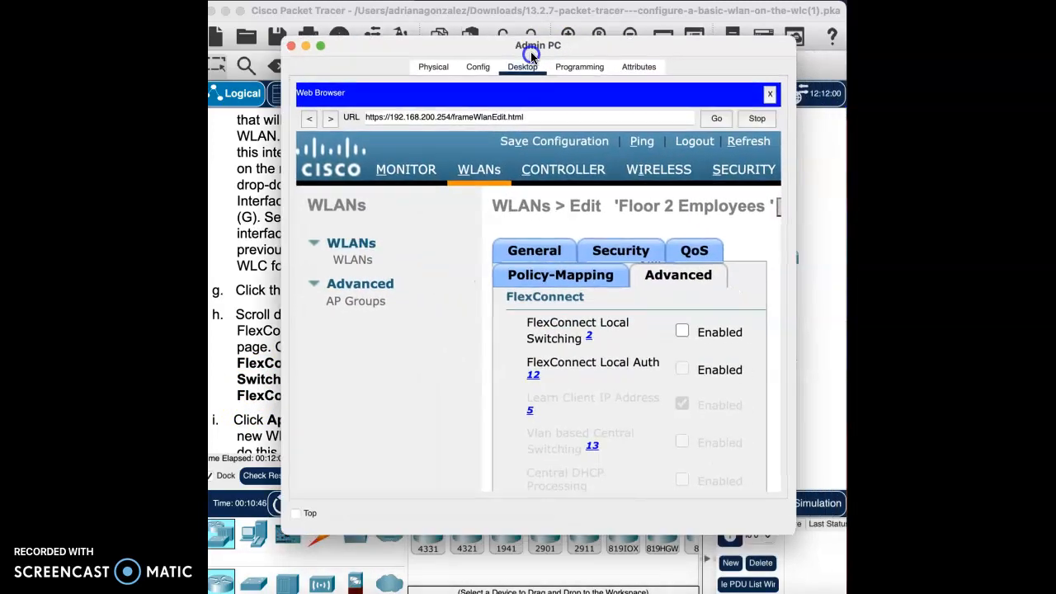
{"action": "left_click", "coordinate": [683, 331]}
{"action": "left_click", "coordinate": [684, 373]}
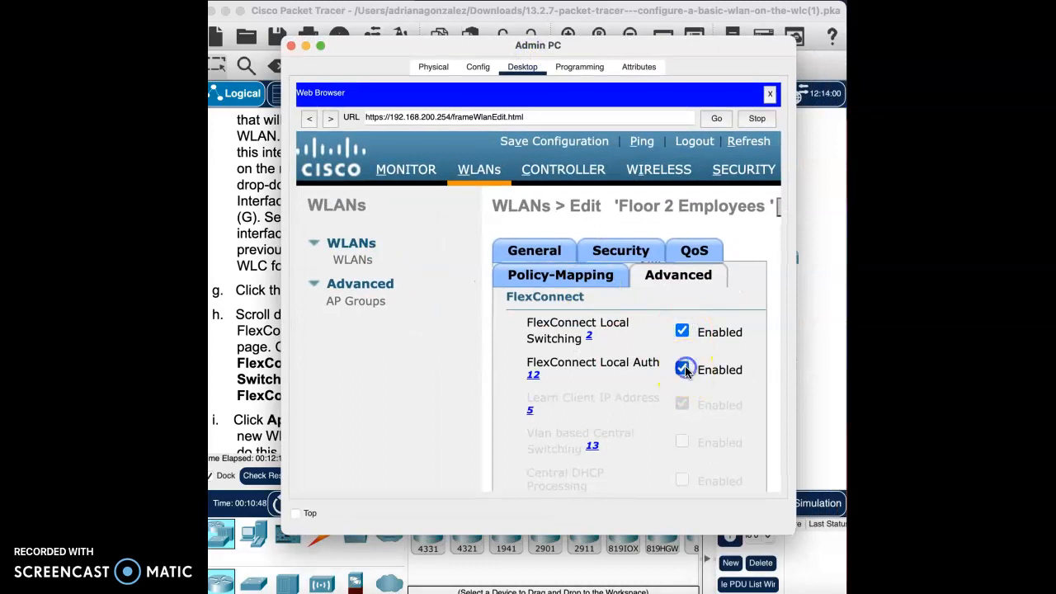
- Read lab step i and apply the Floor 2 Employees WLAN's settings
{"action": "left_click_drag", "start_coordinate": [629, 43], "coordinate": [800, 52]}
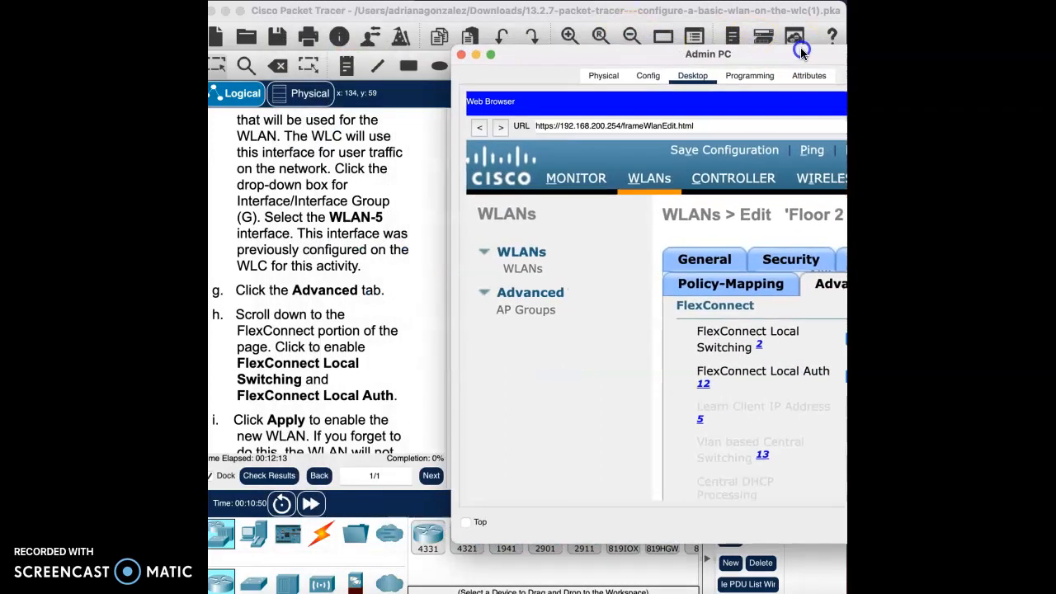
{"action": "scroll", "coordinate": [347, 370], "scroll_direction": "down", "scroll_amount": 5}
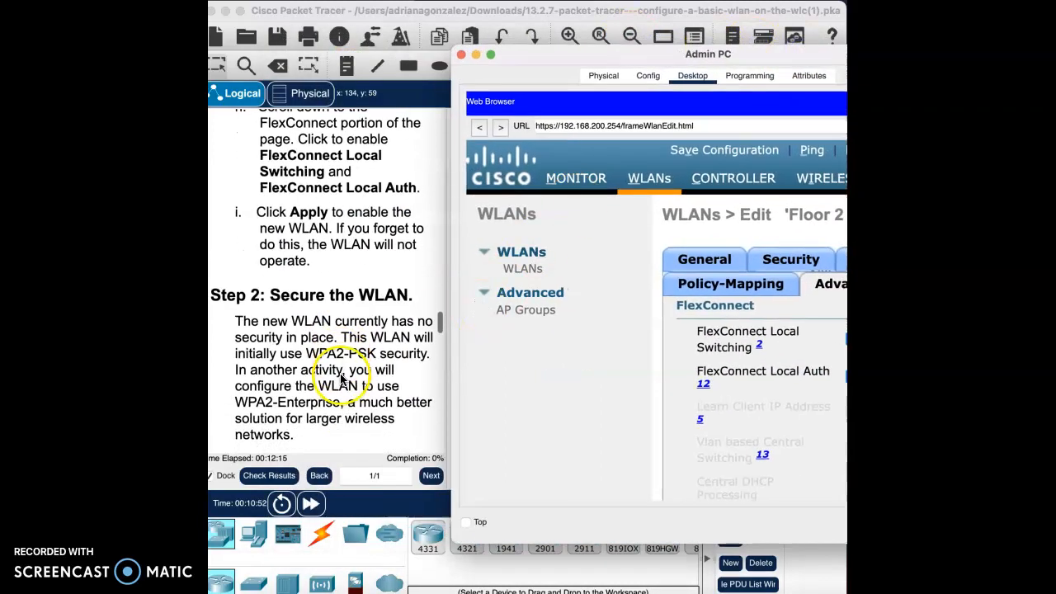
{"action": "left_click_drag", "start_coordinate": [718, 58], "coordinate": [503, 51]}
{"action": "left_click", "coordinate": [683, 254]}
{"action": "scroll", "coordinate": [683, 258], "scroll_direction": "right", "scroll_amount": 3}
{"action": "scroll", "coordinate": [683, 258], "scroll_direction": "right", "scroll_amount": 2}
{"action": "left_click", "coordinate": [697, 209]}
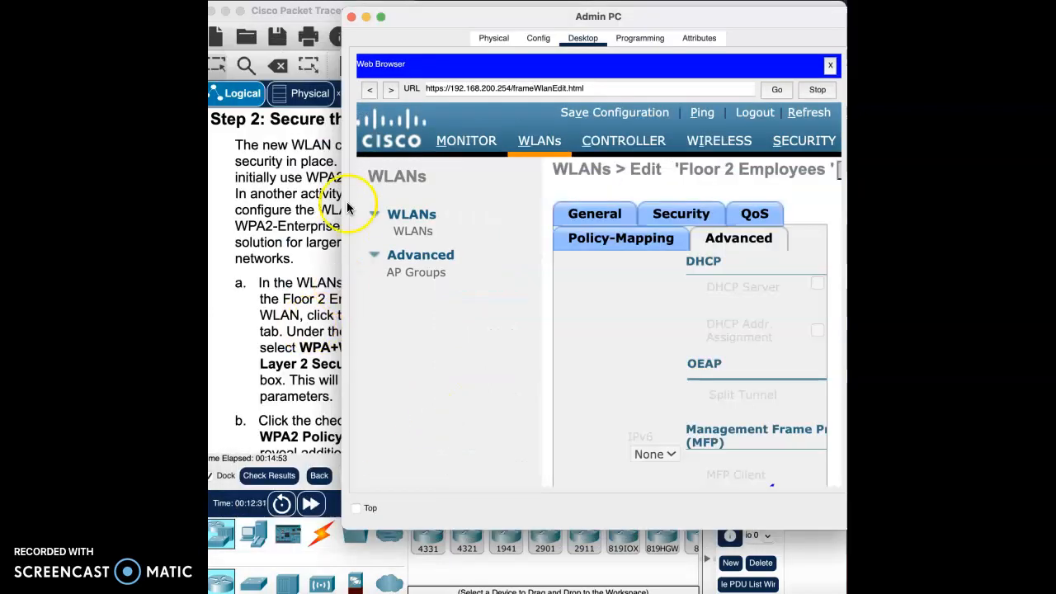
- Set the Floor 2 Employees WLAN's Layer 2 Security to WPA+WPA2
{"action": "left_click_drag", "start_coordinate": [478, 19], "coordinate": [401, 26]}
{"action": "left_click", "coordinate": [606, 230]}
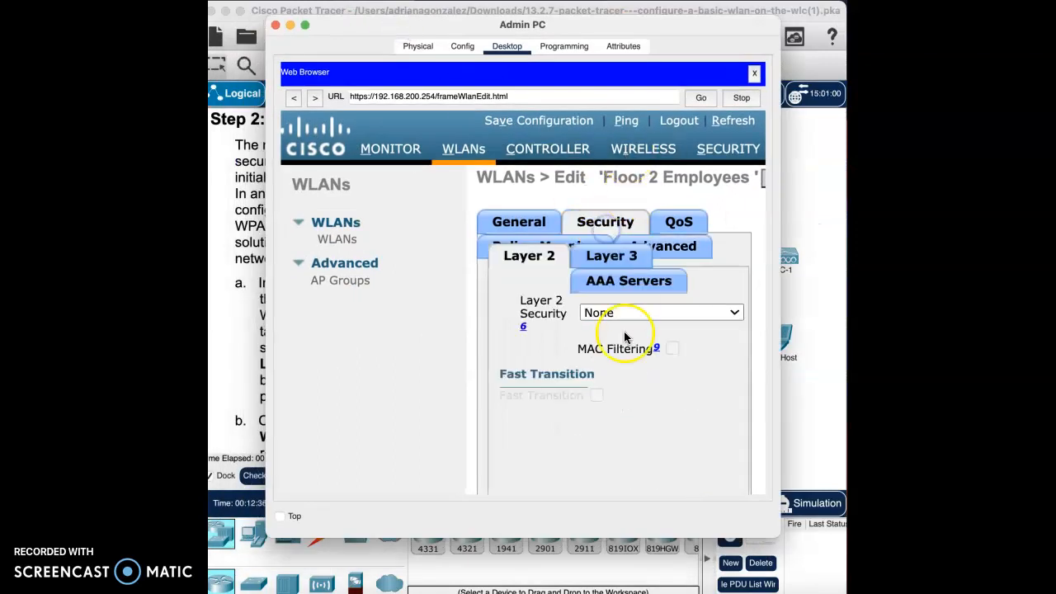
{"action": "mouse_move", "coordinate": [617, 31]}
{"action": "left_mouse_down"}
{"action": "mouse_move", "coordinate": [803, 42]}
{"action": "mouse_move", "coordinate": [671, 27]}
{"action": "mouse_move", "coordinate": [630, 34]}
{"action": "left_mouse_up"}
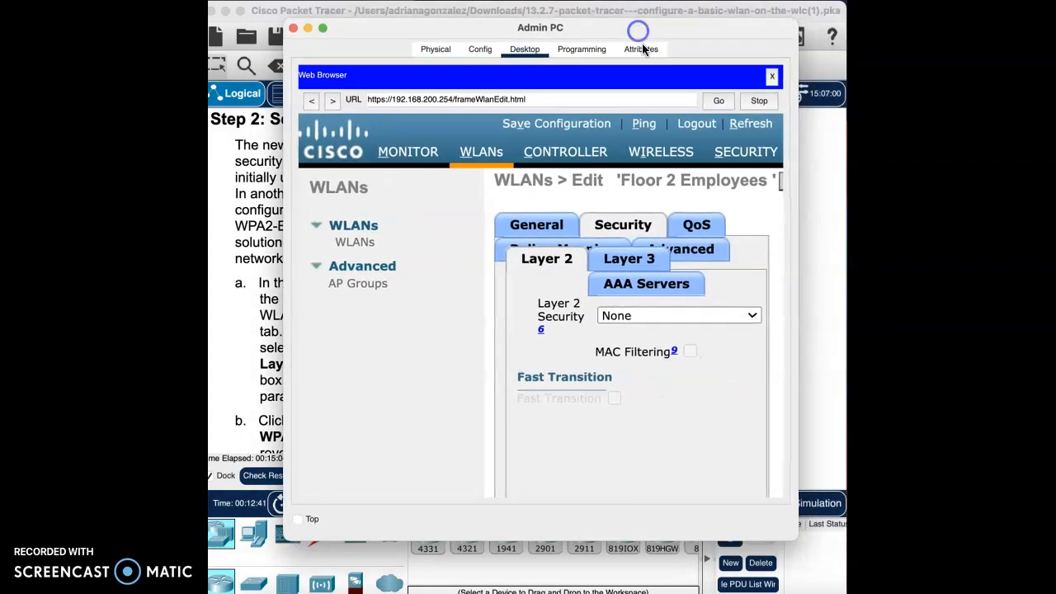
{"action": "left_click", "coordinate": [719, 315]}
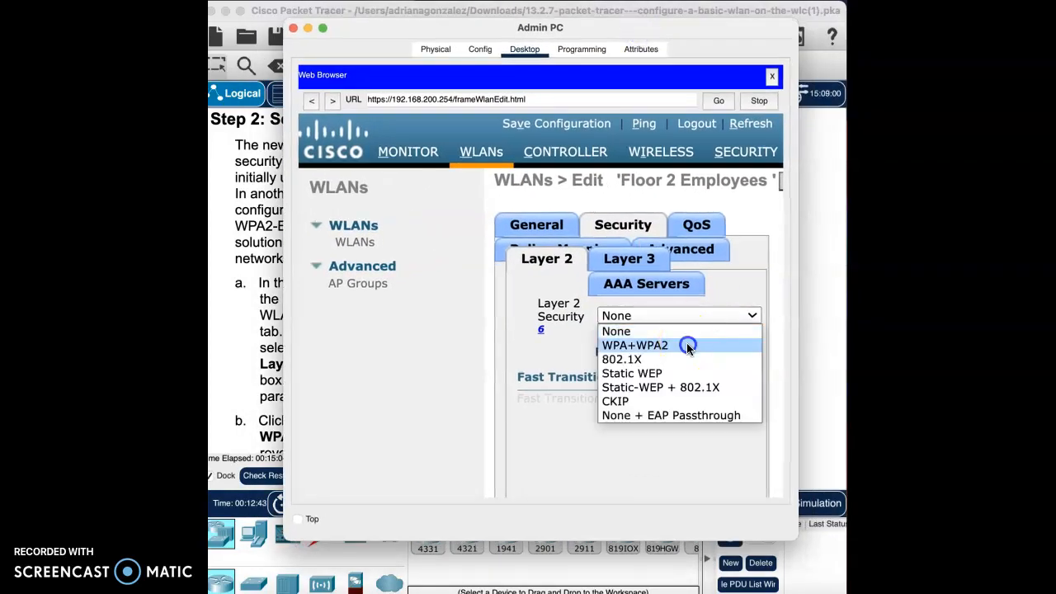
{"action": "left_click", "coordinate": [689, 346]}
- Read lab steps b to d of Step 2 and enable WPA2 Policy in the WPA+WPA2 parameters
{"action": "left_click_drag", "start_coordinate": [404, 28], "coordinate": [582, 22]}
{"action": "scroll", "coordinate": [305, 402], "scroll_direction": "down", "scroll_amount": 2}
{"action": "scroll", "coordinate": [305, 402], "scroll_direction": "down", "scroll_amount": 5}
{"action": "scroll", "coordinate": [306, 402], "scroll_direction": "down", "scroll_amount": 1}
{"action": "left_click_drag", "start_coordinate": [776, 27], "coordinate": [631, 27]}
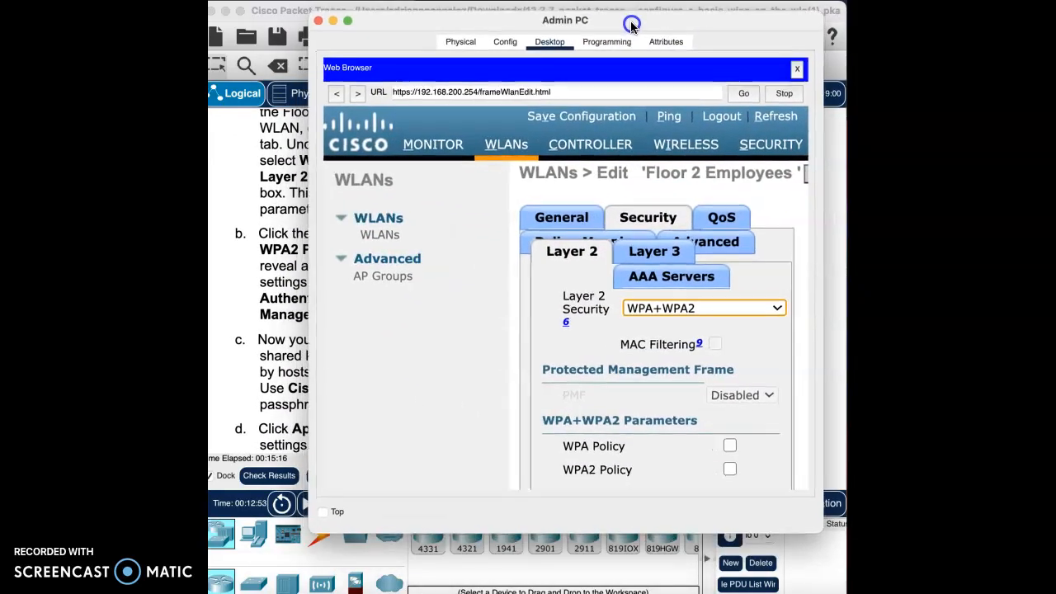
{"action": "scroll", "coordinate": [698, 424], "scroll_direction": "down", "scroll_amount": 3}
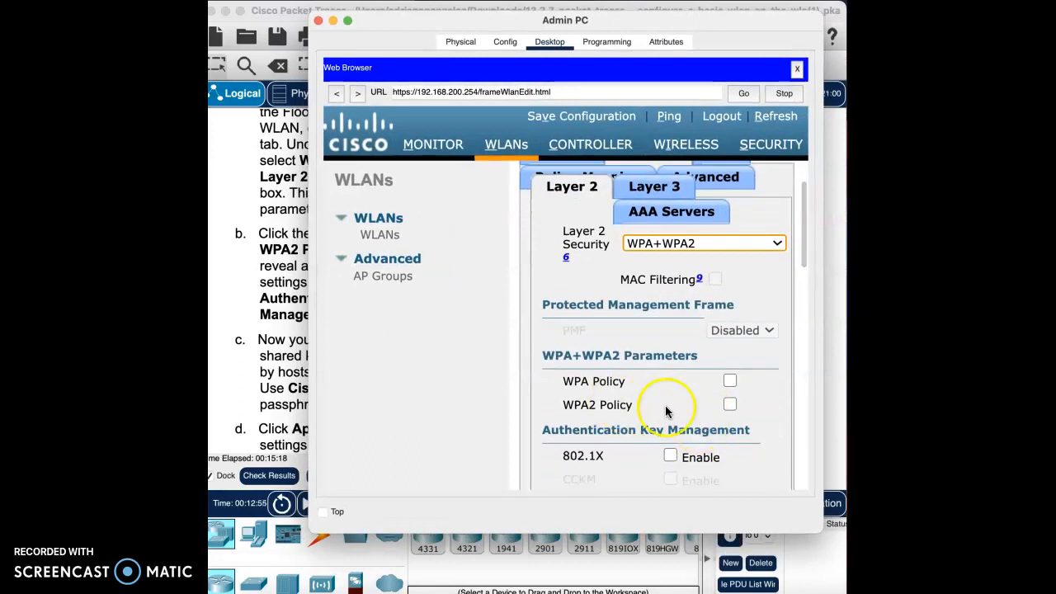
{"action": "left_click", "coordinate": [729, 403]}
{"action": "scroll", "coordinate": [677, 453], "scroll_direction": "down", "scroll_amount": 4}
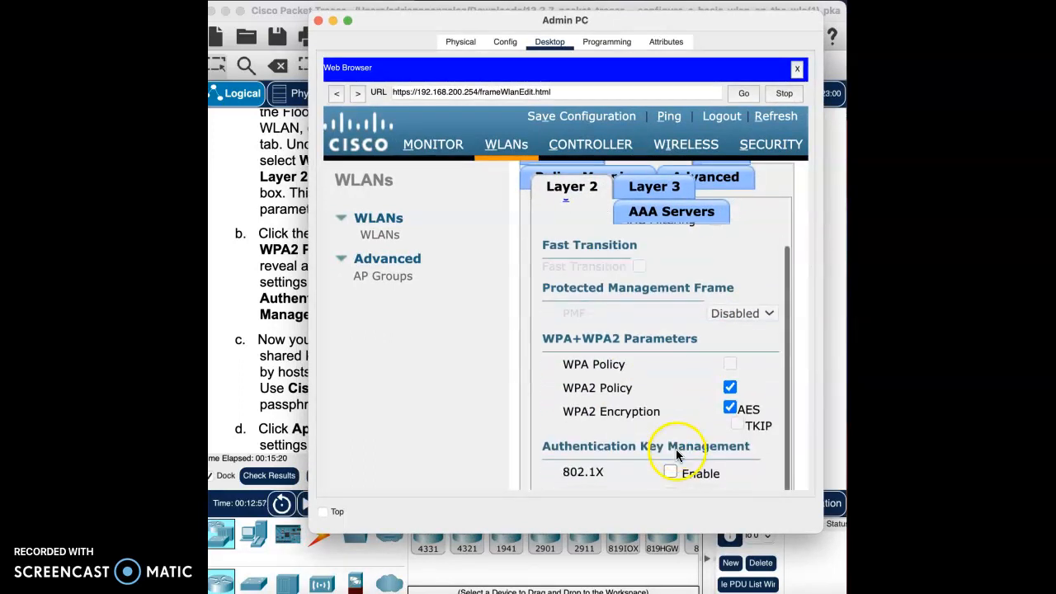
- Enable PSK under Authentication Key Management for the Floor 2 Employees WLAN
{"action": "scroll", "coordinate": [689, 421], "scroll_direction": "down", "scroll_amount": 2}
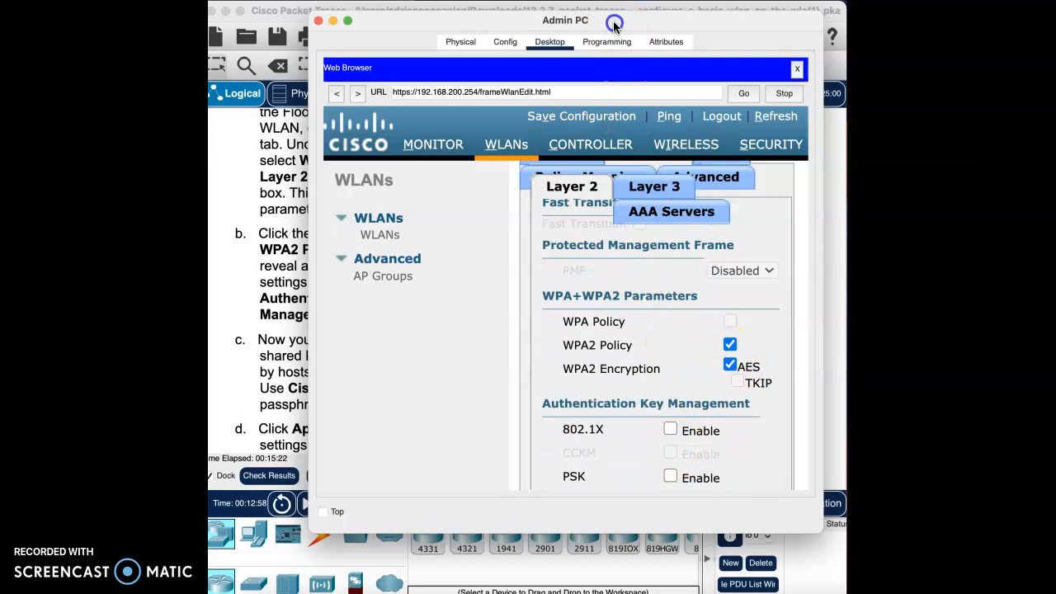
{"action": "left_click_drag", "start_coordinate": [614, 22], "coordinate": [739, 11]}
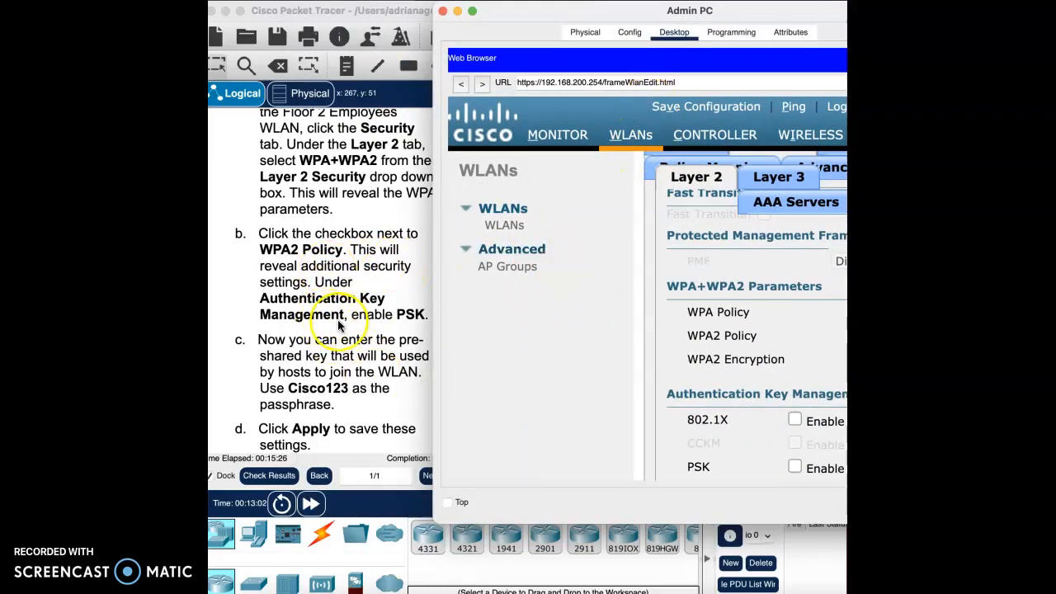
{"action": "left_click_drag", "start_coordinate": [780, 13], "coordinate": [646, 16]}
{"action": "scroll", "coordinate": [730, 364], "scroll_direction": "down", "scroll_amount": 3}
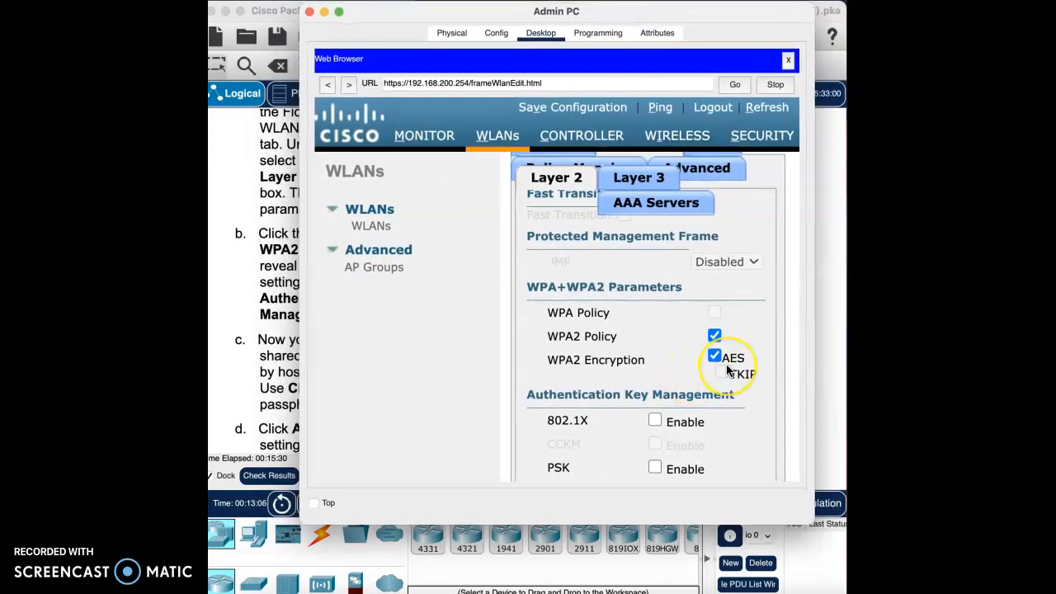
{"action": "scroll", "coordinate": [727, 370], "scroll_direction": "down", "scroll_amount": 1}
{"action": "left_click", "coordinate": [656, 347]}
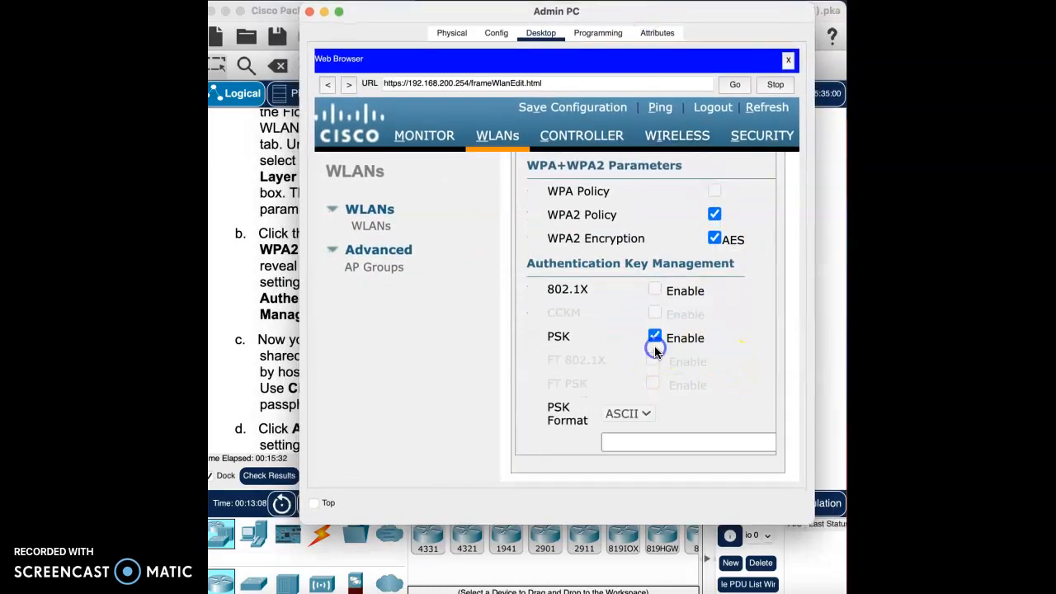
- Read lab step c and enter the pre-shared key passphrase in the PSK field, keeping the ASCII format
{"action": "scroll", "coordinate": [674, 392], "scroll_direction": "down", "scroll_amount": 2}
{"action": "left_click_drag", "start_coordinate": [599, 9], "coordinate": [734, 9]}
{"action": "scroll", "coordinate": [404, 354], "scroll_direction": "down", "scroll_amount": 2}
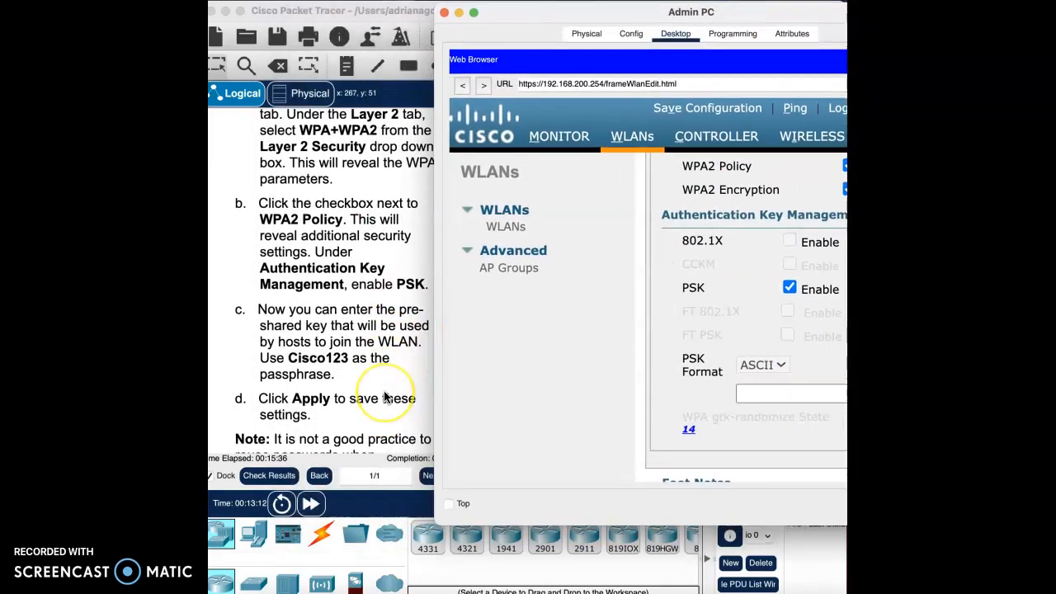
{"action": "scroll", "coordinate": [384, 397], "scroll_direction": "down", "scroll_amount": 1}
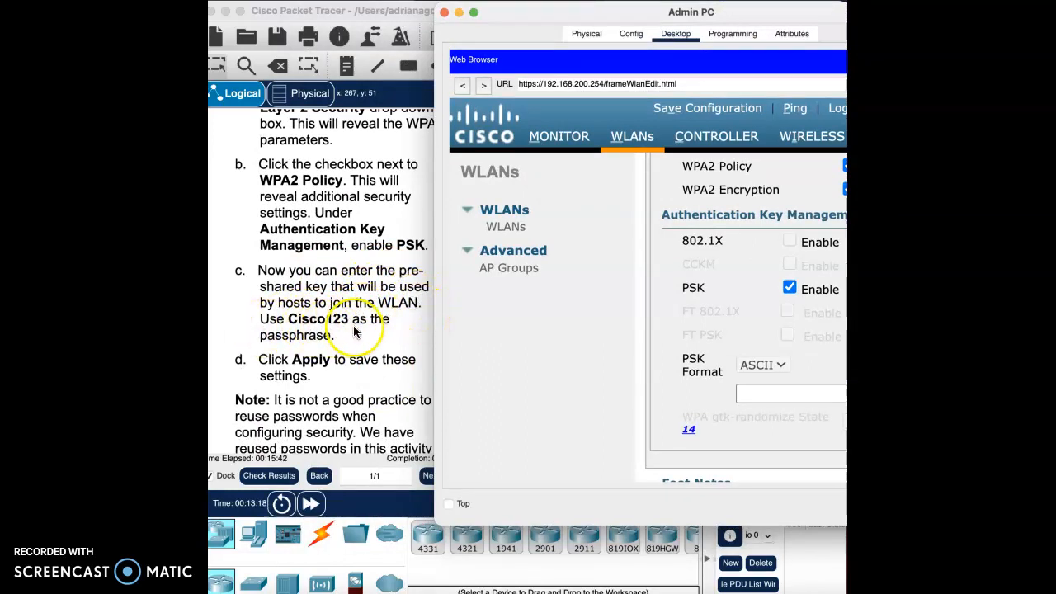
{"action": "left_click_drag", "start_coordinate": [757, 12], "coordinate": [686, 13]}
{"action": "left_click", "coordinate": [700, 395]}
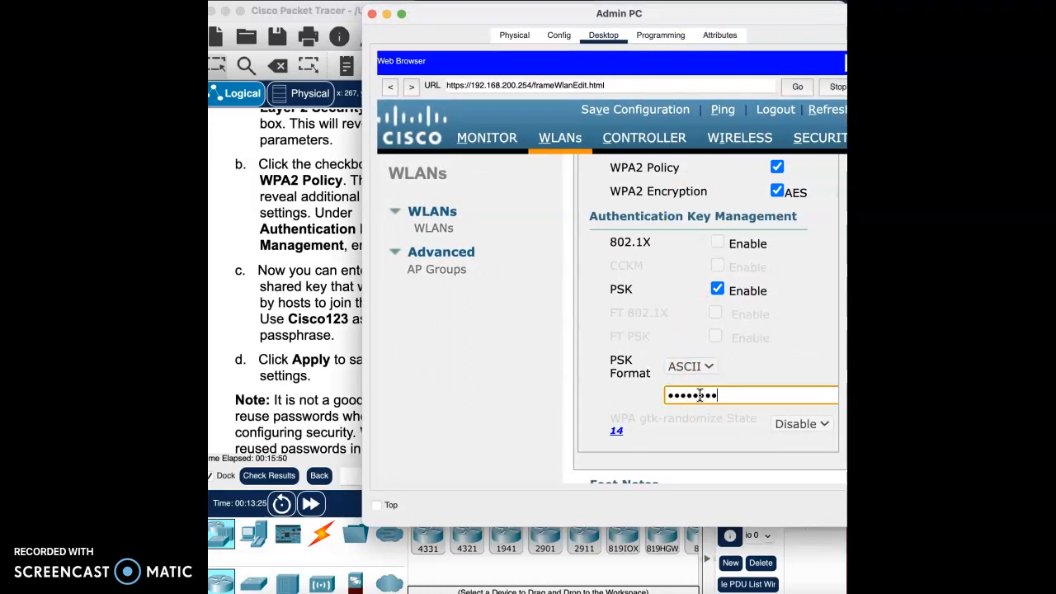
- Apply the Floor 2 Employees WLAN's Layer 2 security settings
{"action": "scroll", "coordinate": [749, 456], "scroll_direction": "down", "scroll_amount": 3}
{"action": "scroll", "coordinate": [747, 457], "scroll_direction": "up", "scroll_amount": 7}
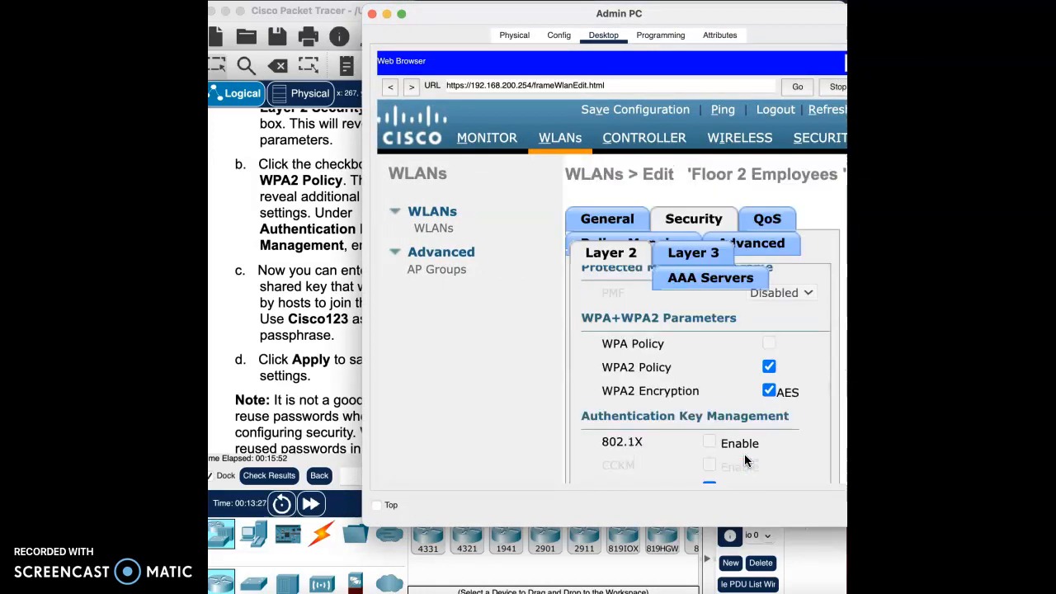
{"action": "scroll", "coordinate": [814, 208], "scroll_direction": "right", "scroll_amount": 5}
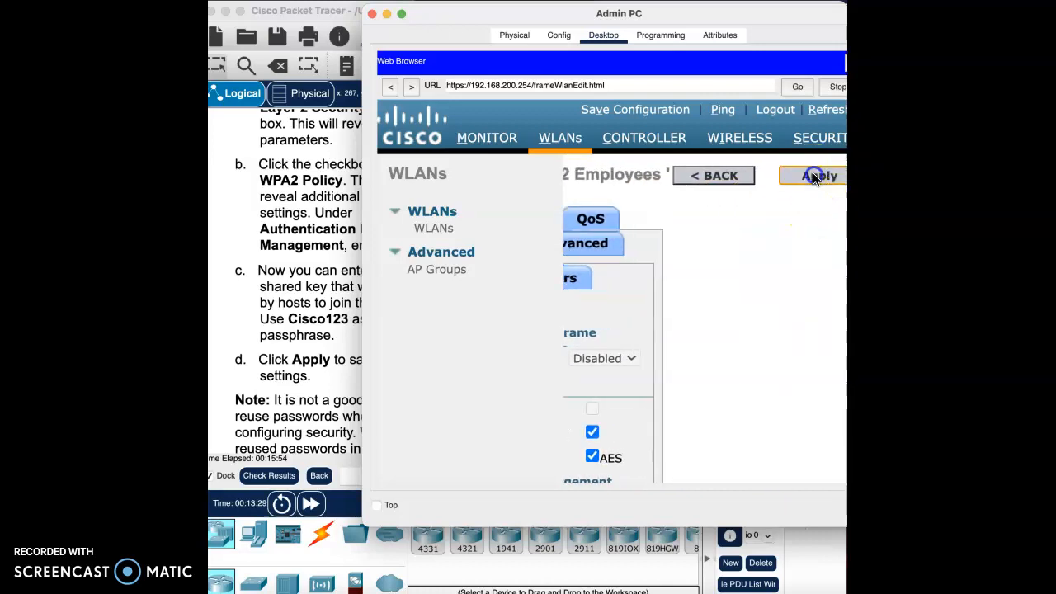
{"action": "left_click", "coordinate": [814, 177]}
{"action": "left_click", "coordinate": [719, 290]}
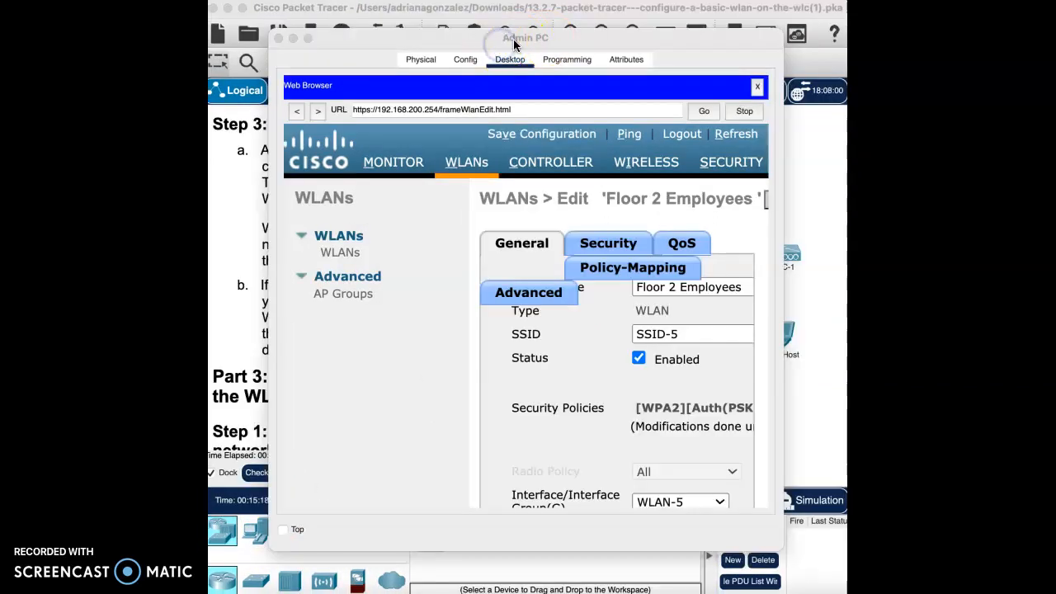
- Read Step 3: Verify the Settings and return from the WLAN edit page to the WLANs list
{"action": "left_click_drag", "start_coordinate": [513, 39], "coordinate": [597, 33]}
{"action": "scroll", "coordinate": [264, 319], "scroll_direction": "up", "scroll_amount": 3}
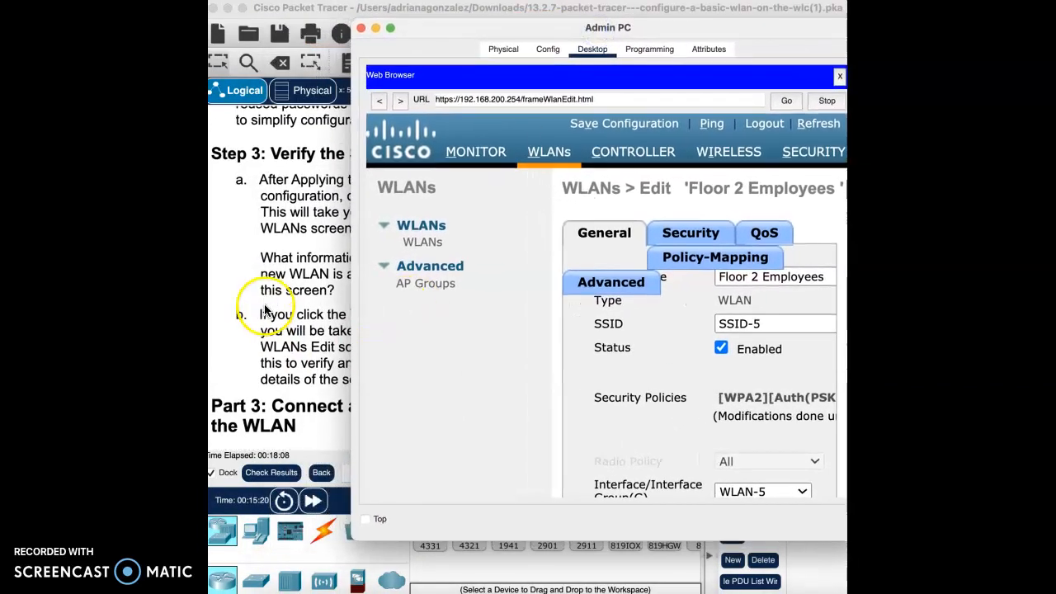
{"action": "left_click_drag", "start_coordinate": [612, 60], "coordinate": [521, 20]}
{"action": "scroll", "coordinate": [679, 203], "scroll_direction": "right", "scroll_amount": 2}
{"action": "scroll", "coordinate": [679, 203], "scroll_direction": "right", "scroll_amount": 2}
{"action": "left_click", "coordinate": [731, 172]}
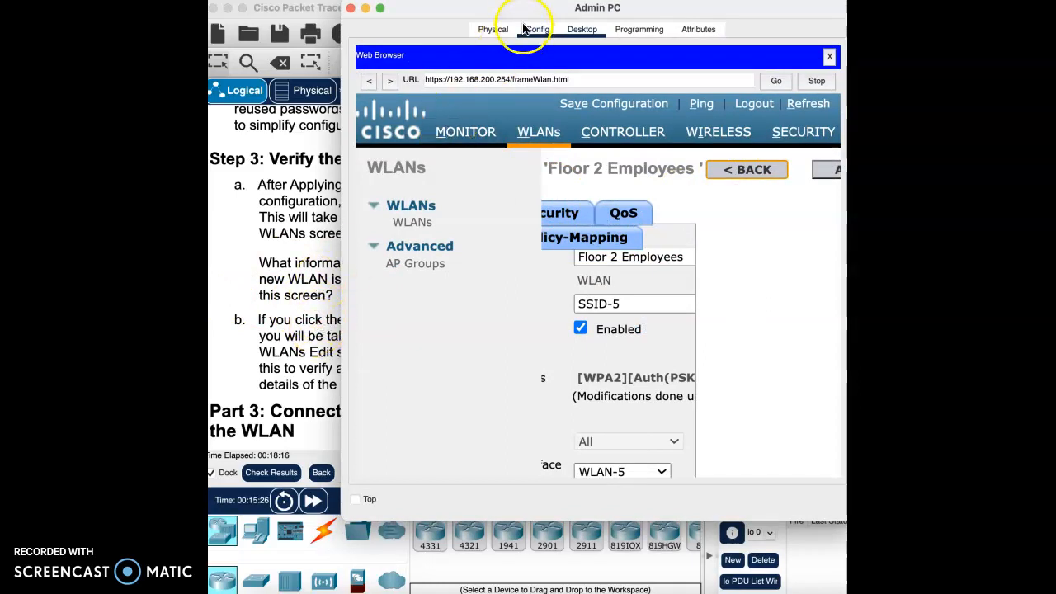
{"action": "left_click", "coordinate": [307, 340]}
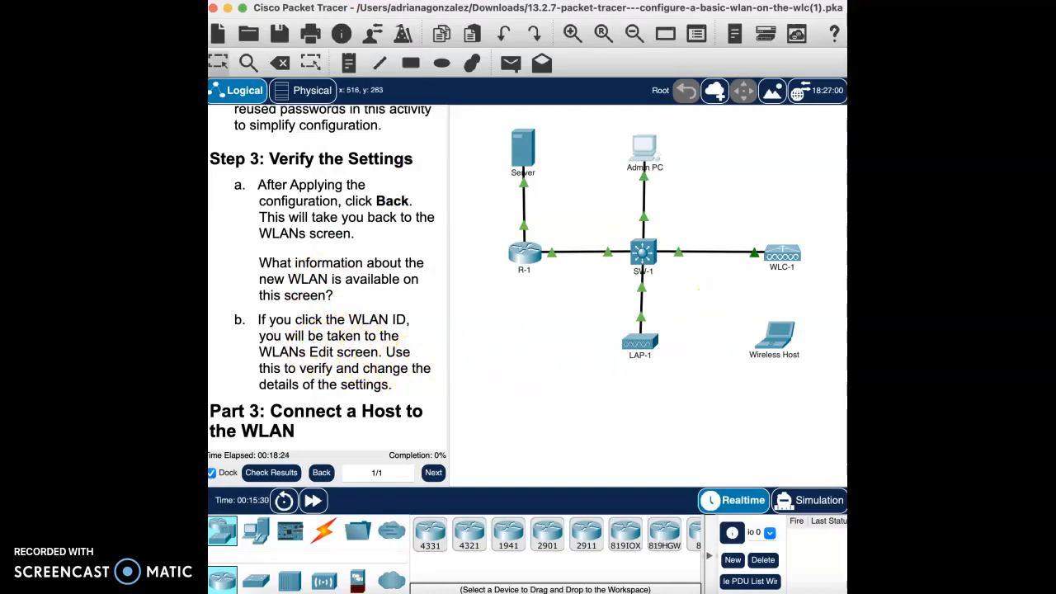
{"action": "key", "text": "super+grave"}
{"action": "left_click", "coordinate": [751, 170]}
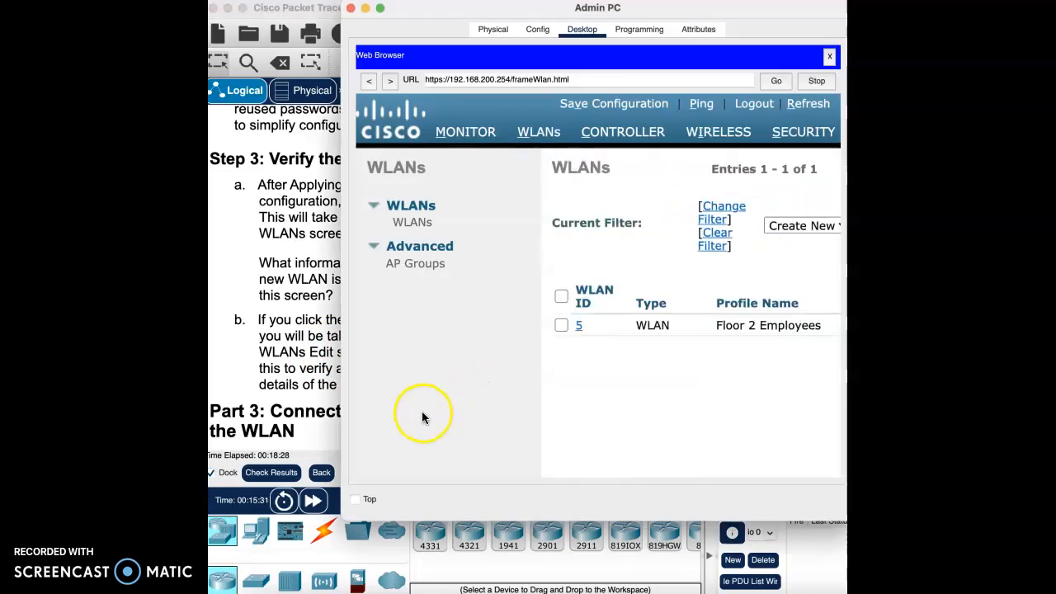
- Examine the Floor 2 Employees entry in the WLANs list and open WLAN ID 5 for editing
{"action": "left_click", "coordinate": [582, 328]}
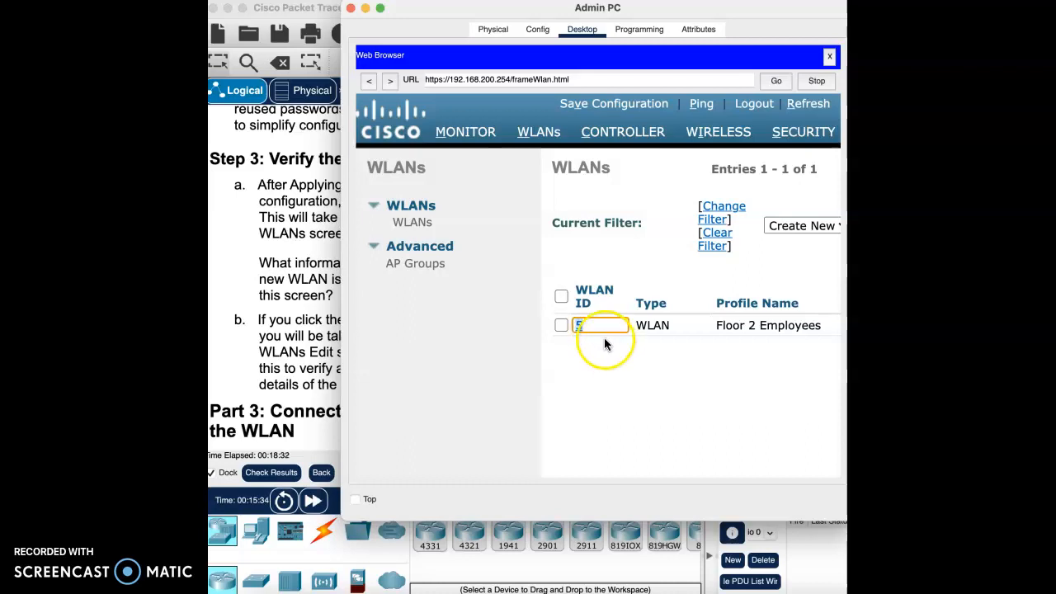
{"action": "left_click", "coordinate": [600, 330]}
{"action": "scroll", "coordinate": [655, 334], "scroll_direction": "right", "scroll_amount": 10}
{"action": "scroll", "coordinate": [657, 333], "scroll_direction": "right", "scroll_amount": 5}
{"action": "scroll", "coordinate": [658, 333], "scroll_direction": "left", "scroll_amount": 15}
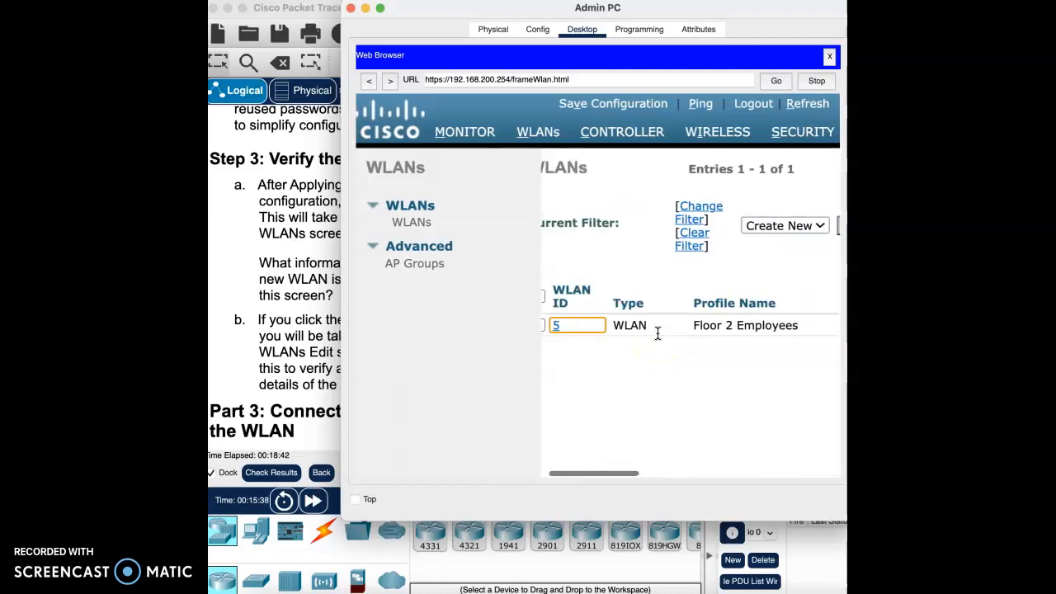
{"action": "scroll", "coordinate": [658, 333], "scroll_direction": "left", "scroll_amount": 3}
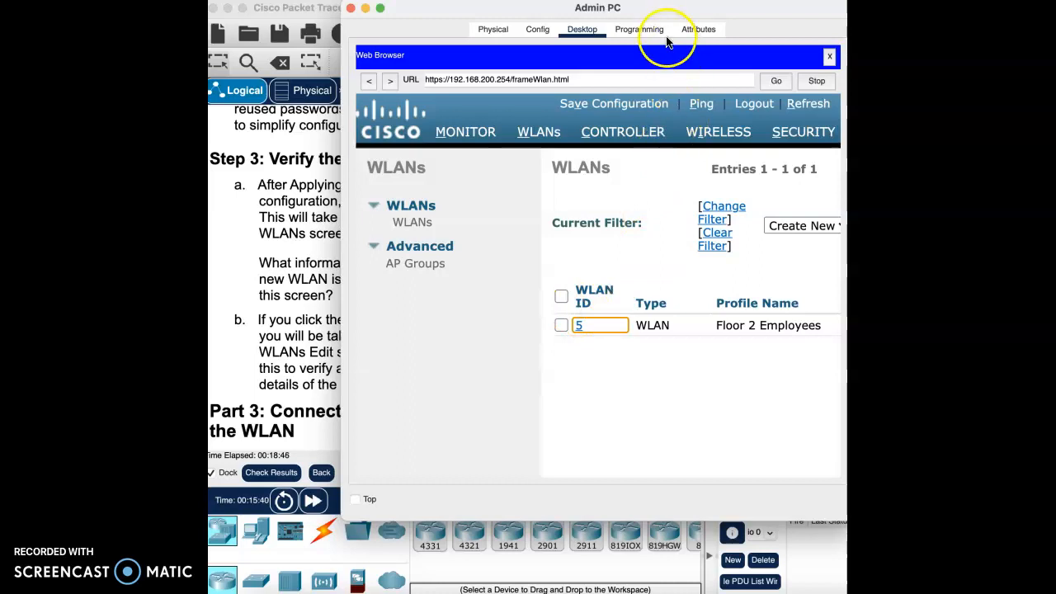
{"action": "left_click", "coordinate": [312, 496]}
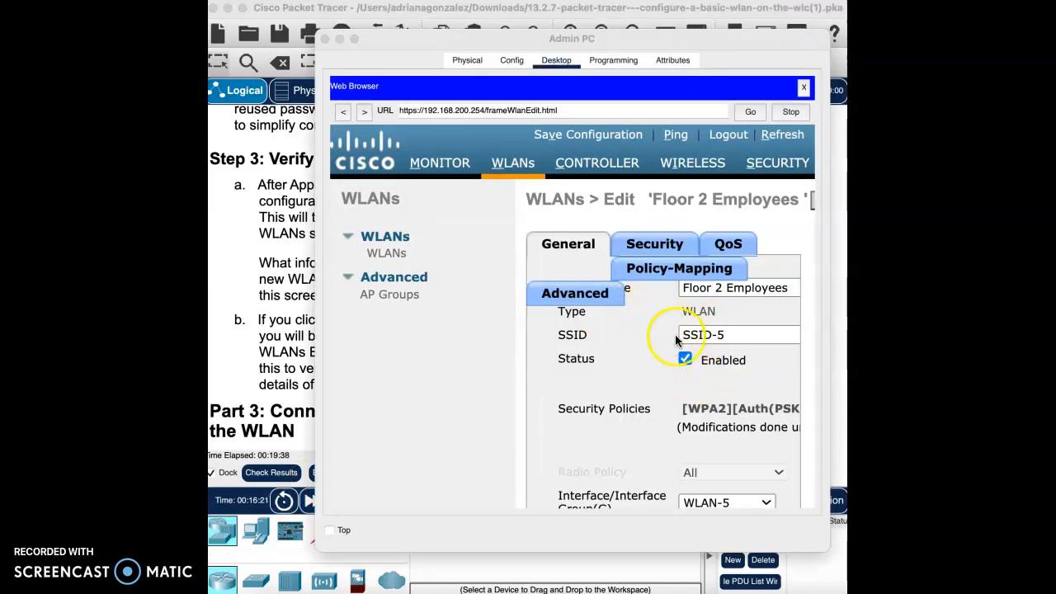
- Review the Floor 2 Employees WLAN's general settings, including its SSID, status, security policies and interface
{"action": "scroll", "coordinate": [743, 340], "scroll_direction": "down", "scroll_amount": 3}
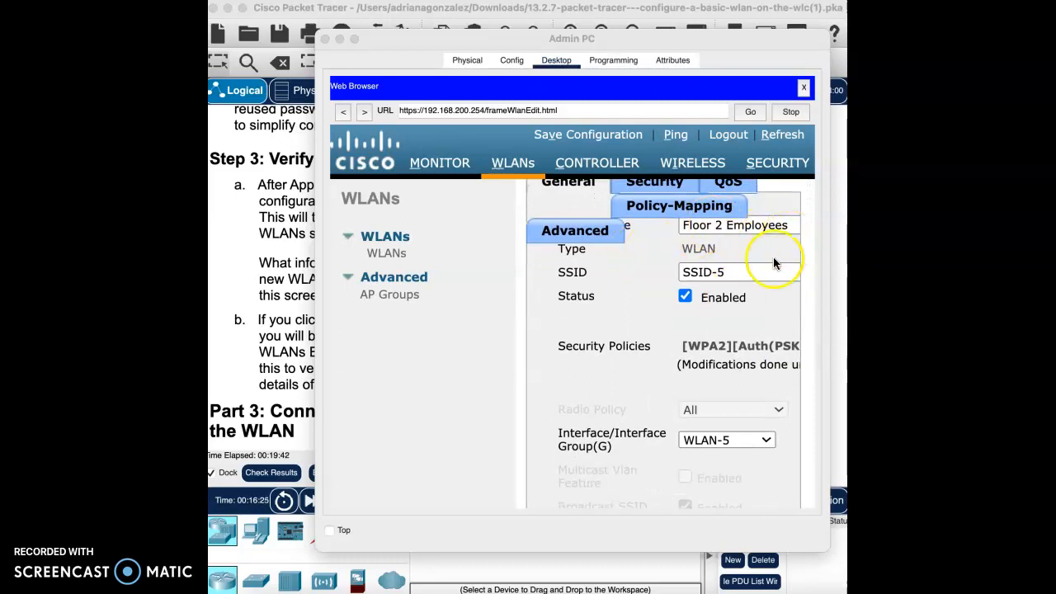
{"action": "scroll", "coordinate": [735, 334], "scroll_direction": "down", "scroll_amount": 3}
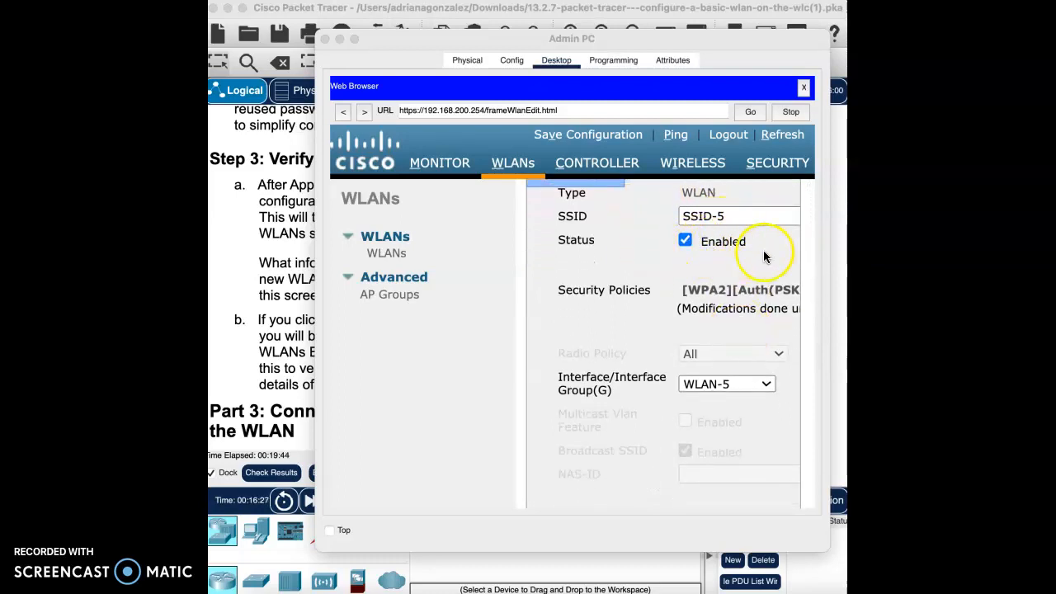
{"action": "scroll", "coordinate": [717, 407], "scroll_direction": "down", "scroll_amount": 5}
{"action": "scroll", "coordinate": [709, 310], "scroll_direction": "up", "scroll_amount": 10}
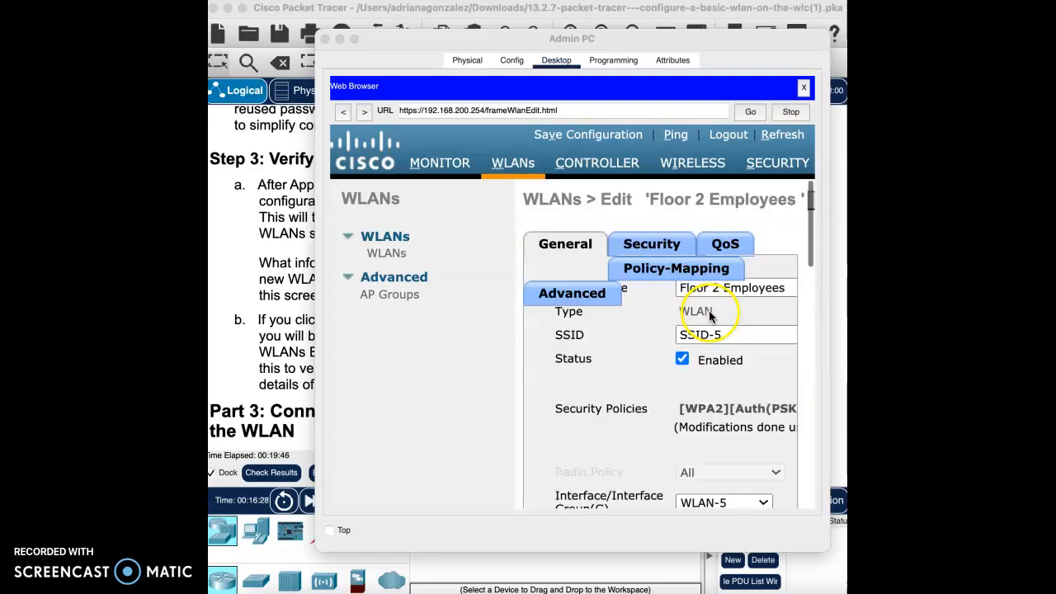
- Review the Floor 2 Employees WLAN's Layer 2 security settings, including the WPA2 policy, encryption and PSK key management
{"action": "left_click", "coordinate": [644, 245]}
{"action": "scroll", "coordinate": [671, 396], "scroll_direction": "down", "scroll_amount": 2}
{"action": "scroll", "coordinate": [673, 409], "scroll_direction": "up", "scroll_amount": 2}
{"action": "scroll", "coordinate": [732, 404], "scroll_direction": "down", "scroll_amount": 4}
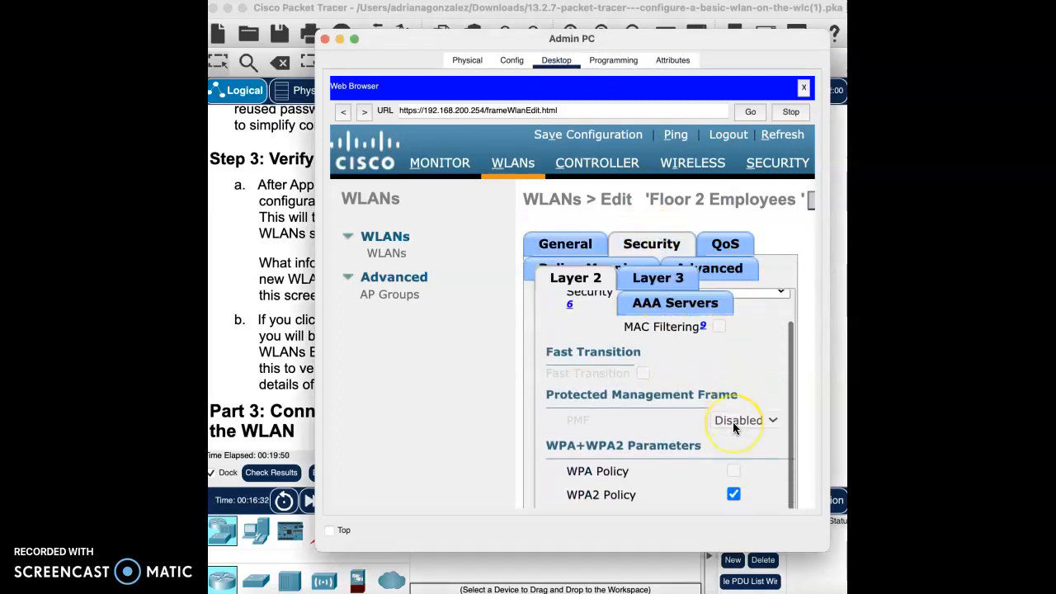
{"action": "scroll", "coordinate": [739, 468], "scroll_direction": "down", "scroll_amount": 5}
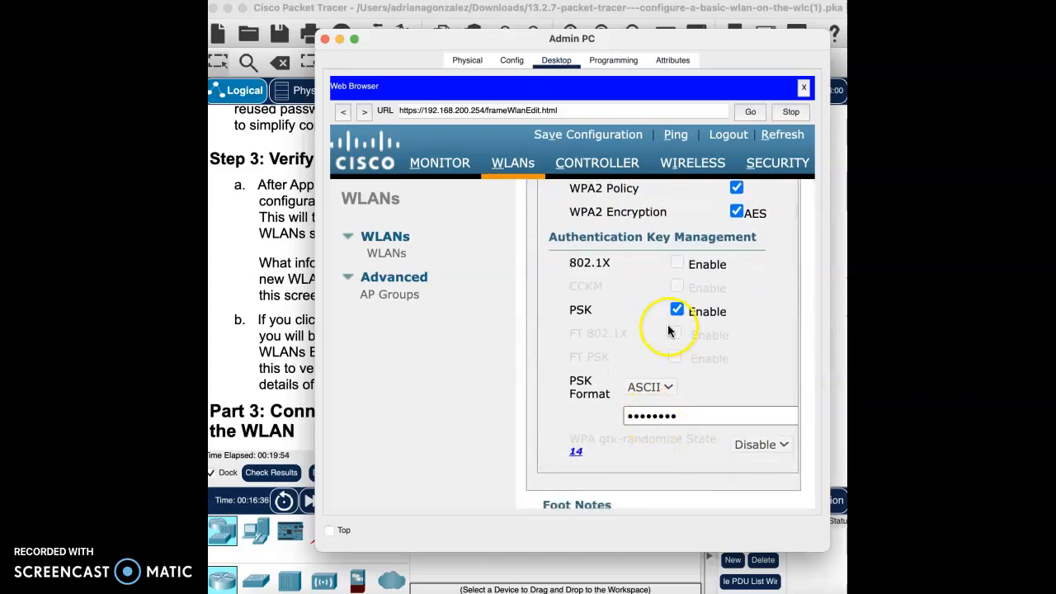
{"action": "scroll", "coordinate": [720, 218], "scroll_direction": "up", "scroll_amount": 4}
{"action": "scroll", "coordinate": [719, 218], "scroll_direction": "up", "scroll_amount": 3}
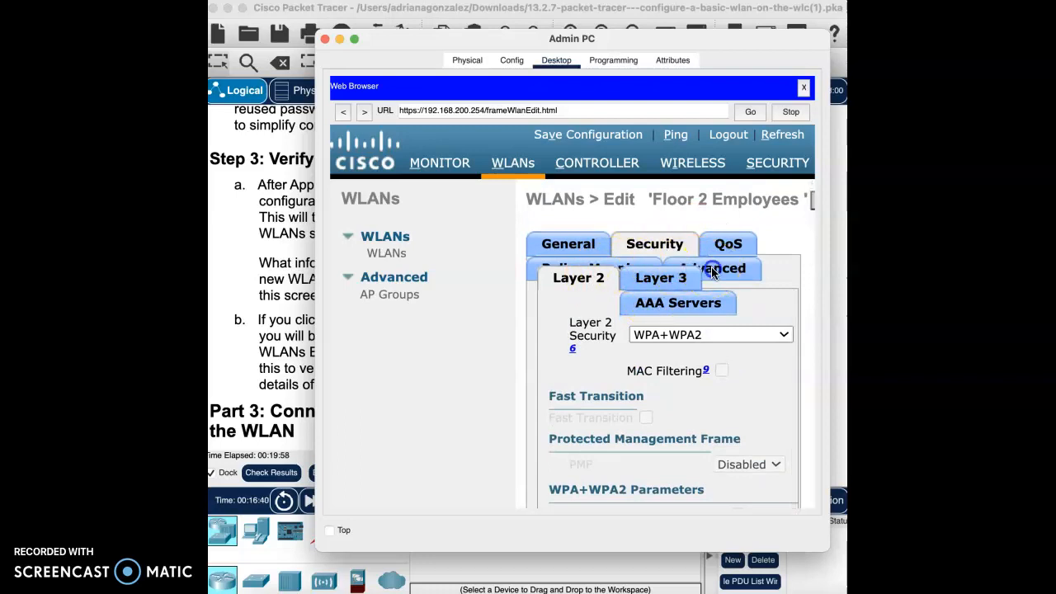
- Close the Admin PC's web browser and window, and read Part 3, Step 1 of the lab on connecting a host
{"action": "left_click", "coordinate": [805, 88]}
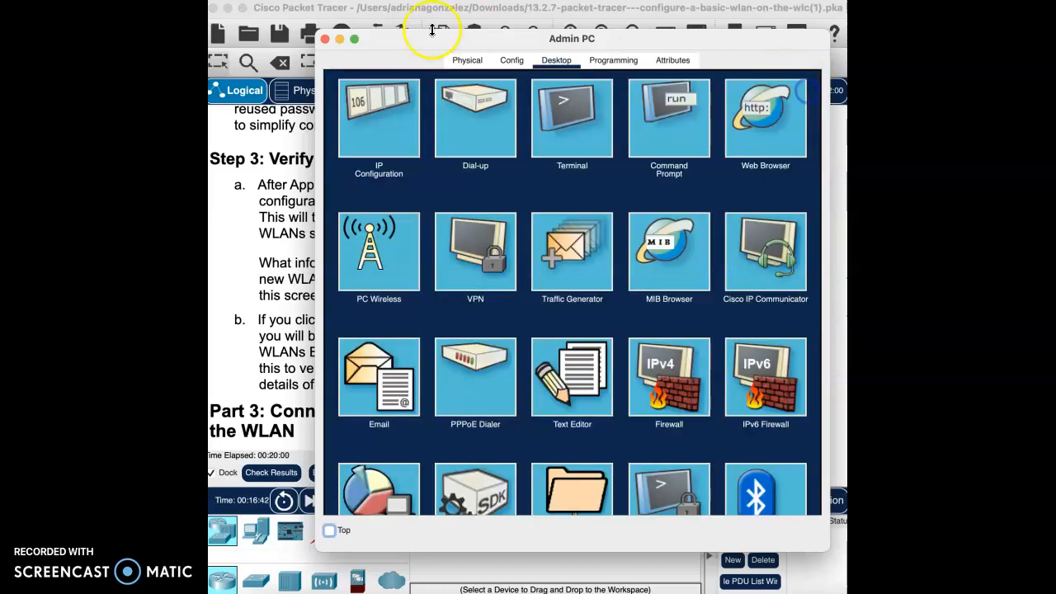
{"action": "left_click", "coordinate": [324, 40]}
{"action": "scroll", "coordinate": [322, 331], "scroll_direction": "down", "scroll_amount": 5}
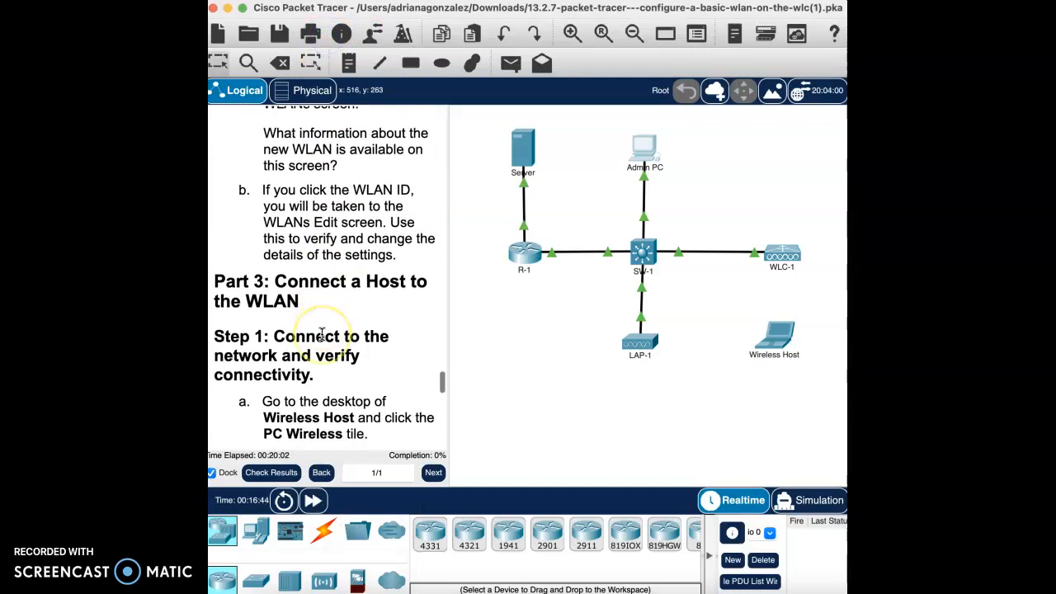
{"action": "scroll", "coordinate": [321, 332], "scroll_direction": "down", "scroll_amount": 1}
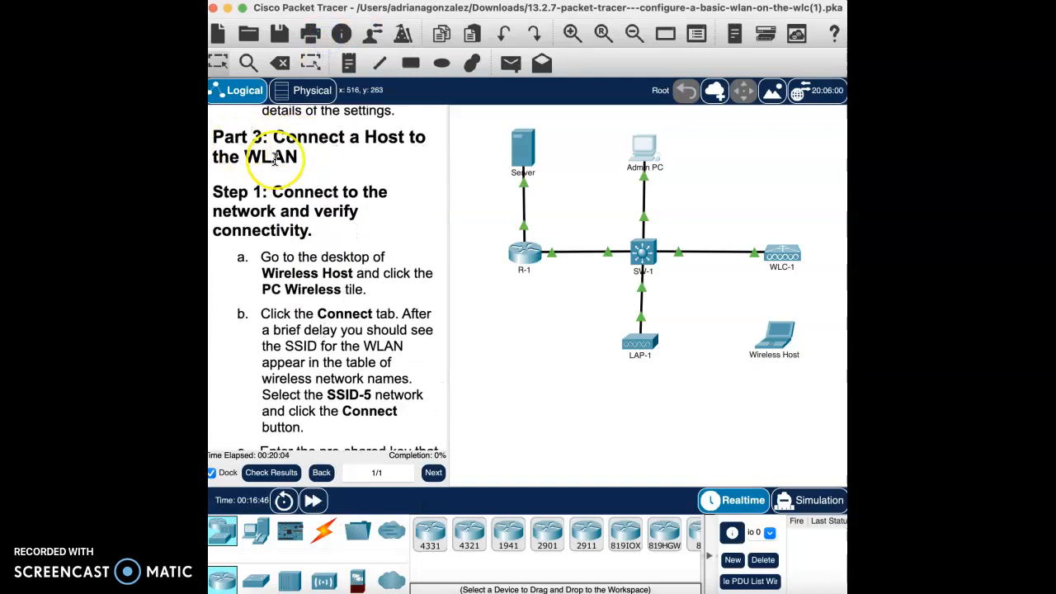
{"action": "scroll", "coordinate": [343, 189], "scroll_direction": "down", "scroll_amount": 1}
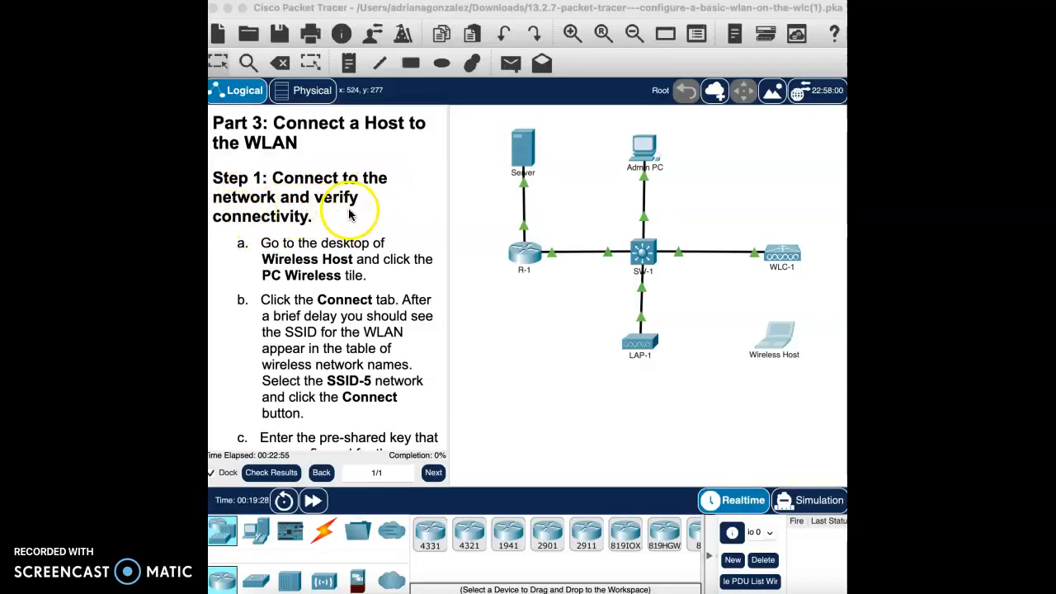
{"action": "scroll", "coordinate": [345, 302], "scroll_direction": "down", "scroll_amount": 2}
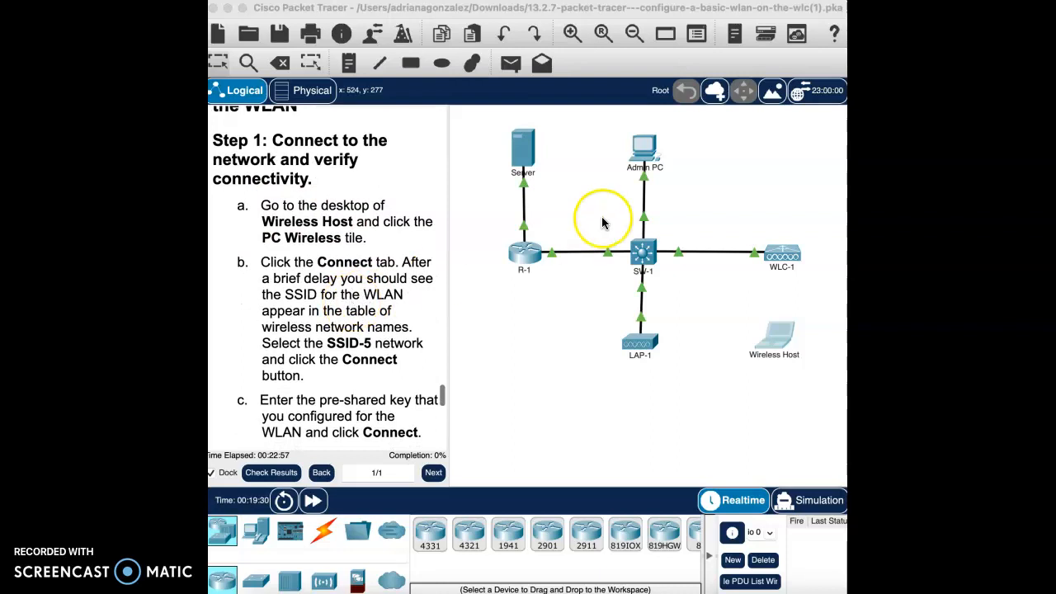
- Open PC Wireless on the Wireless Host and refresh its list of available wireless networks
{"action": "left_click", "coordinate": [775, 335]}
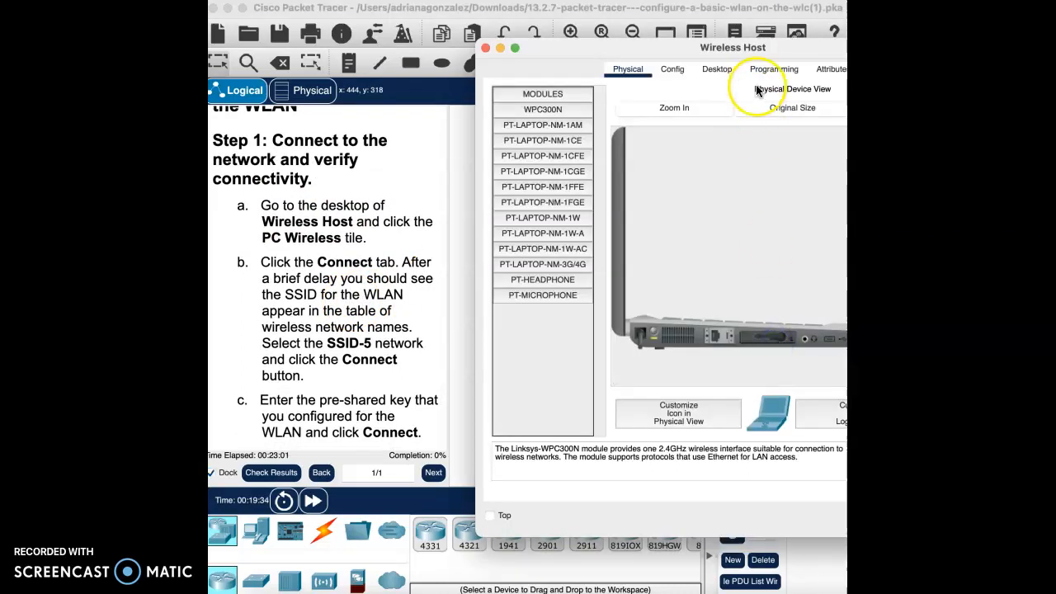
{"action": "left_click", "coordinate": [716, 71]}
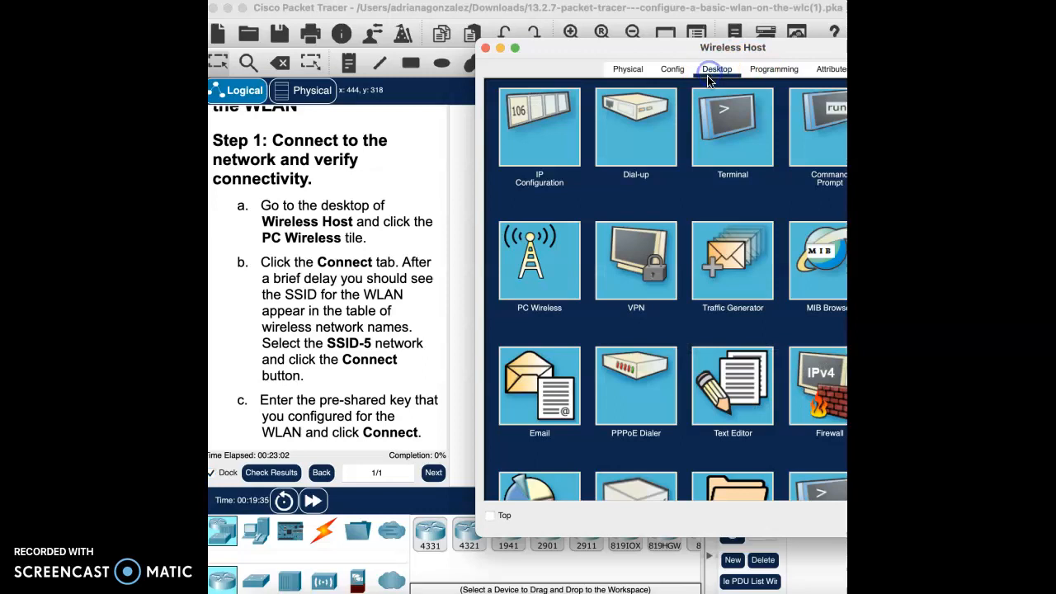
{"action": "left_click", "coordinate": [559, 266]}
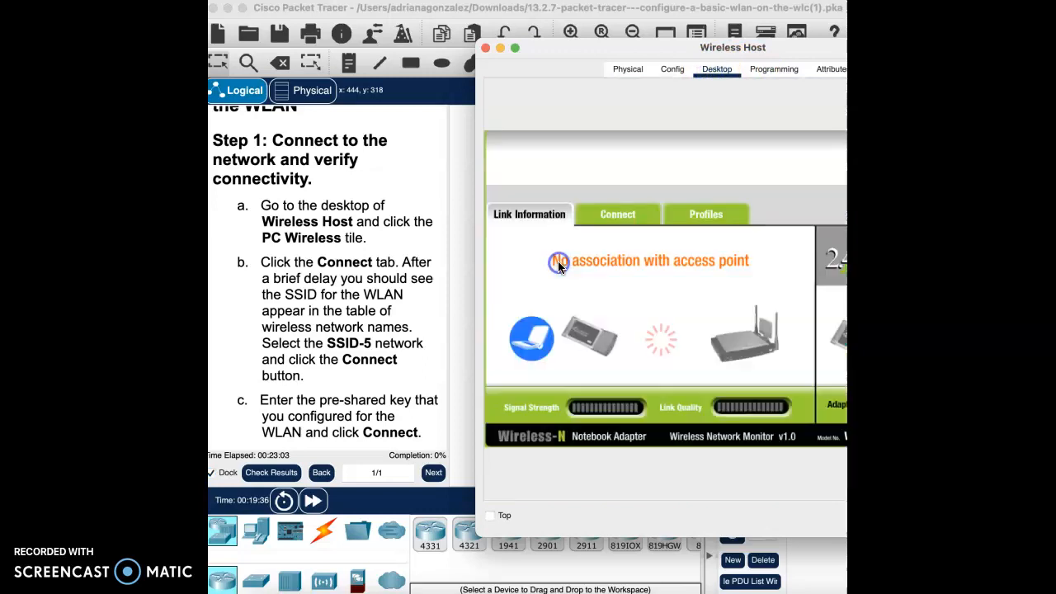
{"action": "left_click", "coordinate": [642, 221]}
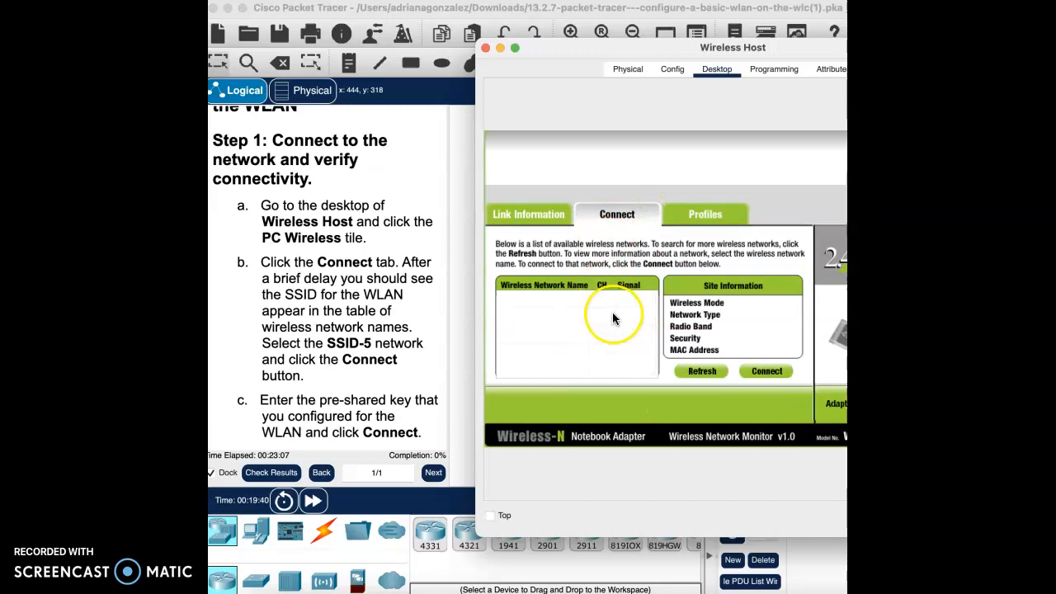
{"action": "left_click", "coordinate": [712, 373]}
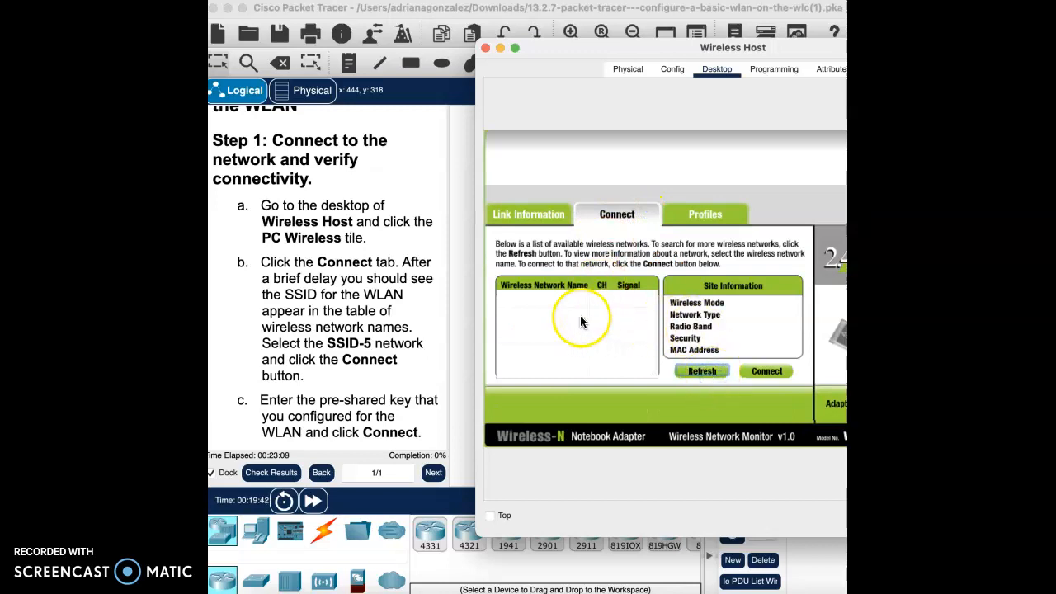
- Connect the Wireless Host to the SSID-5 network, entering the WLAN's pre-shared key with WPA2-Personal security
{"action": "left_click", "coordinate": [548, 304]}
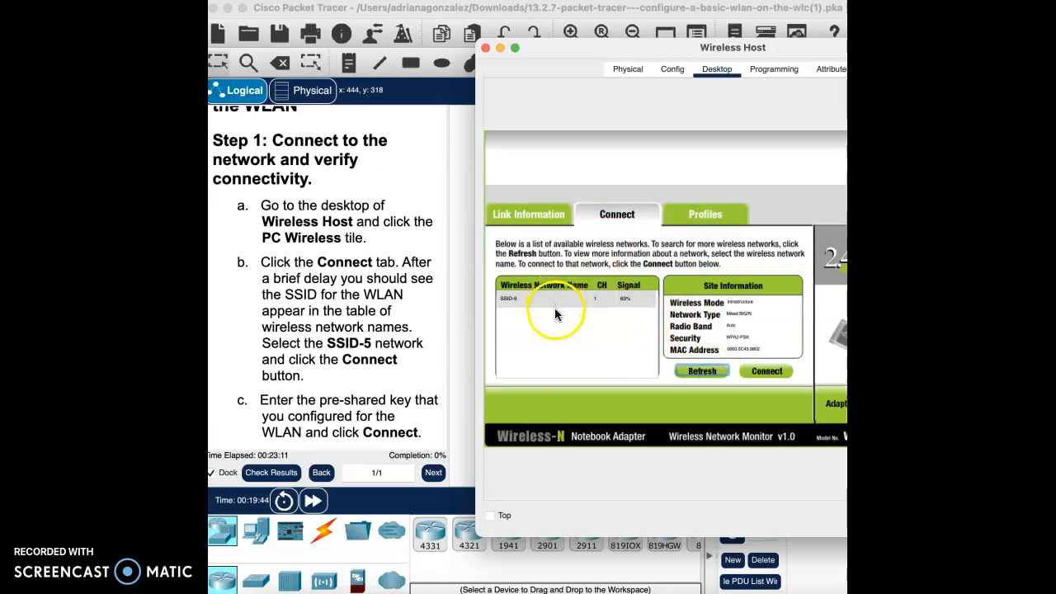
{"action": "left_click", "coordinate": [551, 300]}
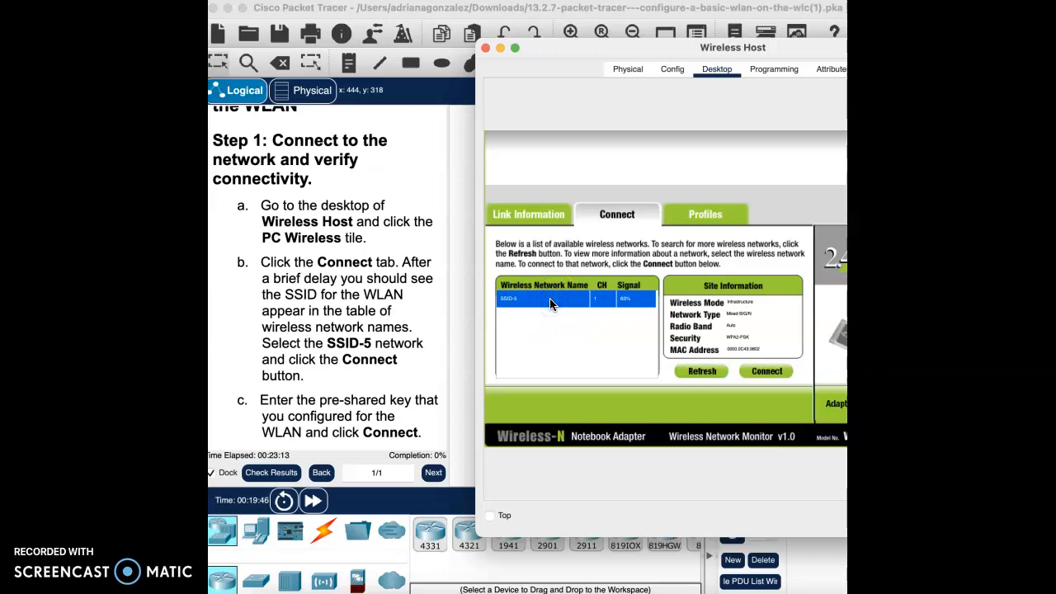
{"action": "left_click", "coordinate": [764, 372]}
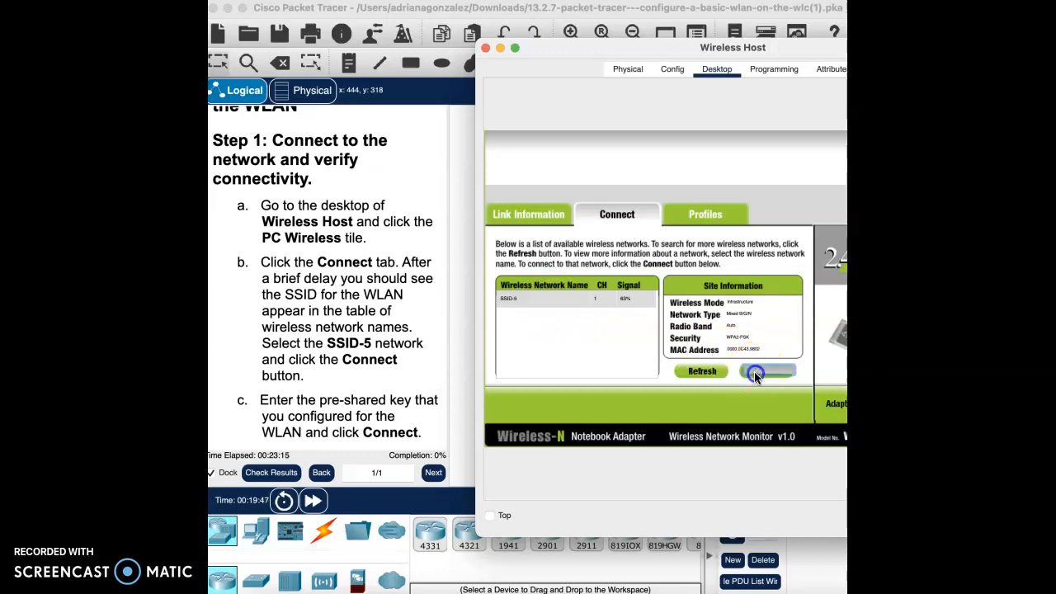
{"action": "left_click", "coordinate": [620, 309]}
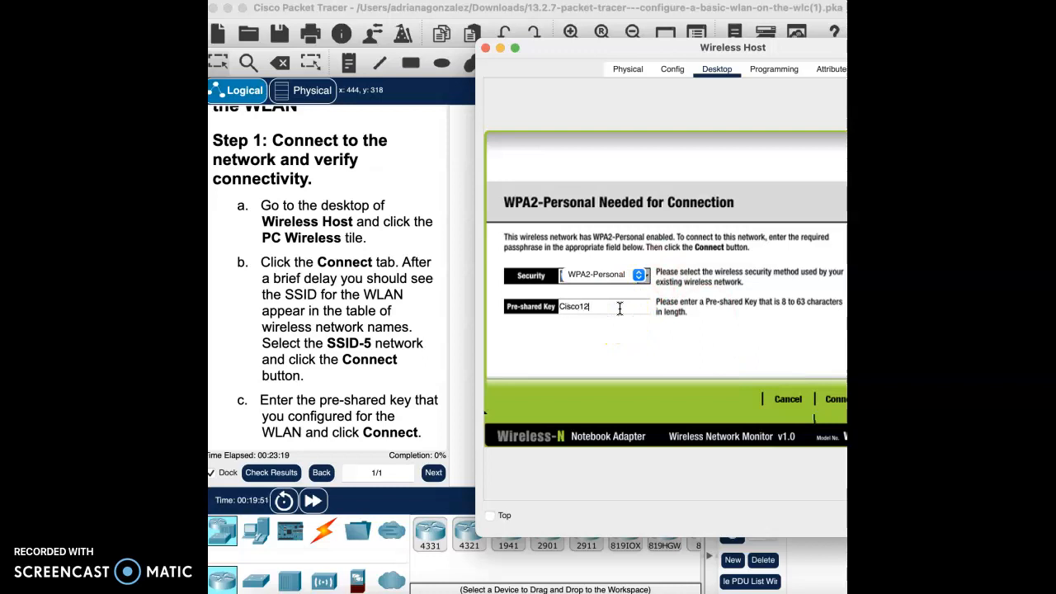
{"action": "type", "text": "Cisco123"}
{"action": "left_click", "coordinate": [835, 400]}
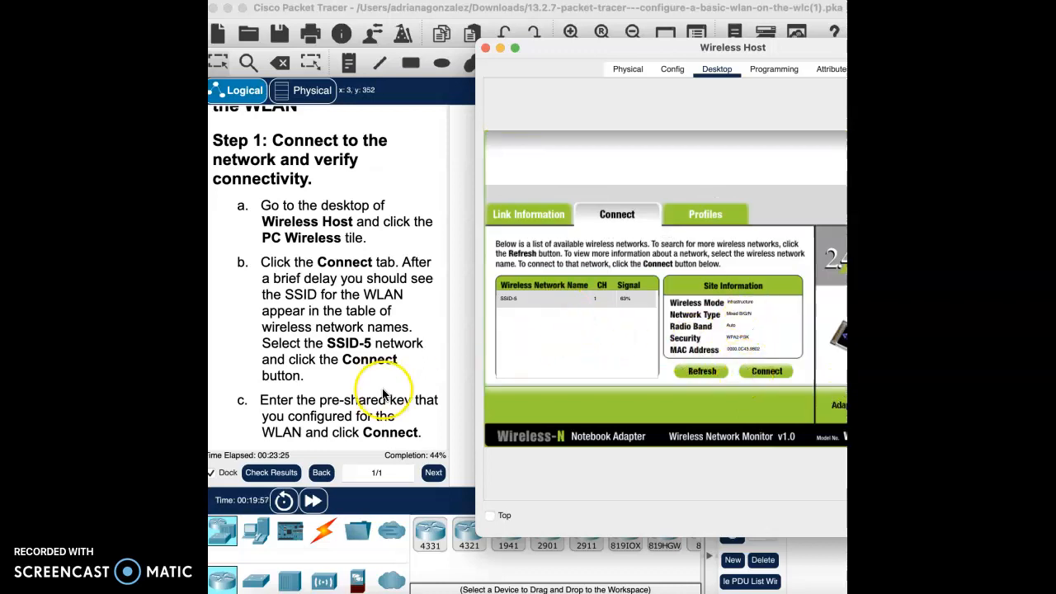
- Read lab steps d to g, check the Wireless Host's link information and close its window
{"action": "scroll", "coordinate": [384, 421], "scroll_direction": "down", "scroll_amount": 5}
{"action": "scroll", "coordinate": [363, 411], "scroll_direction": "down", "scroll_amount": 4}
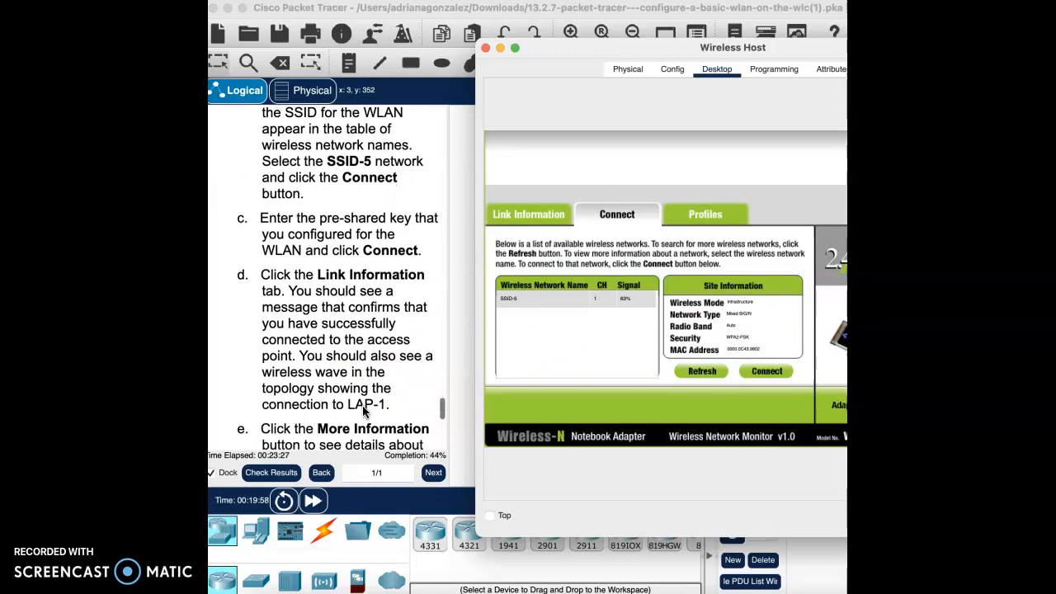
{"action": "scroll", "coordinate": [363, 411], "scroll_direction": "down", "scroll_amount": 2}
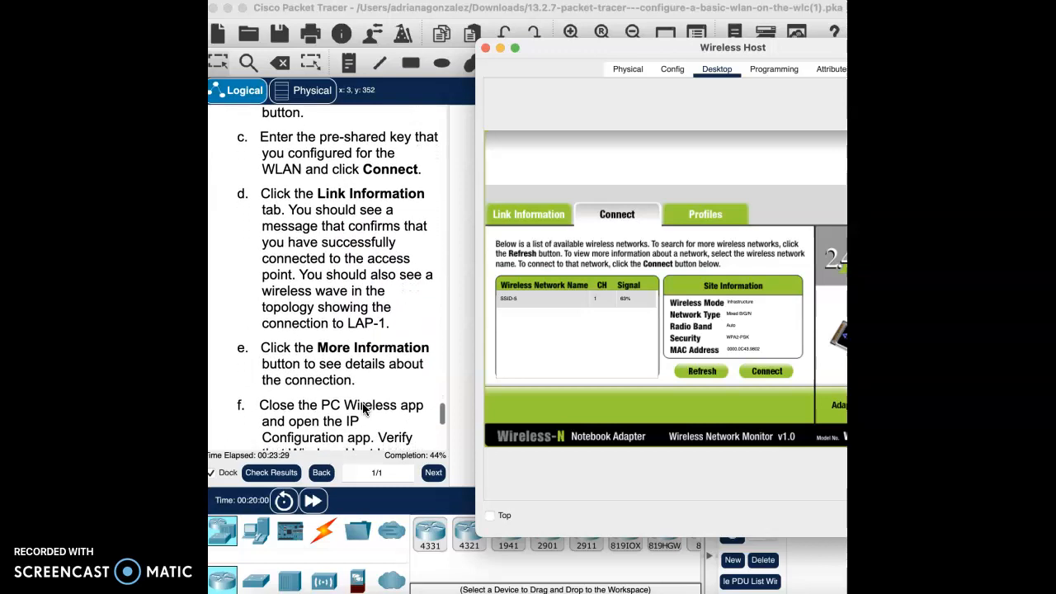
{"action": "scroll", "coordinate": [363, 405], "scroll_direction": "down", "scroll_amount": 2}
{"action": "scroll", "coordinate": [363, 375], "scroll_direction": "down", "scroll_amount": 5}
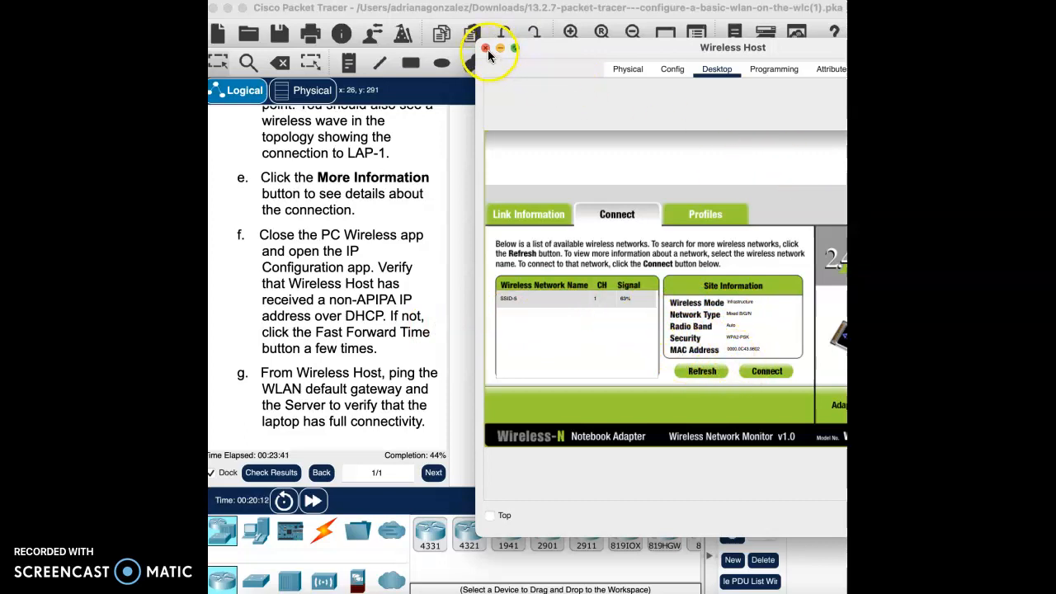
{"action": "left_click", "coordinate": [541, 214]}
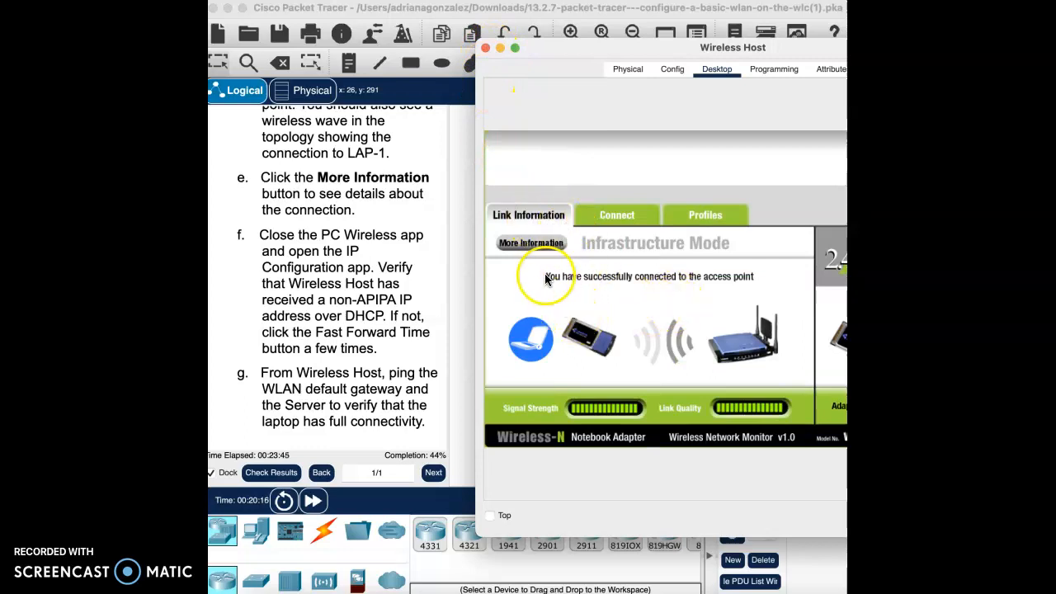
{"action": "left_click", "coordinate": [487, 50]}
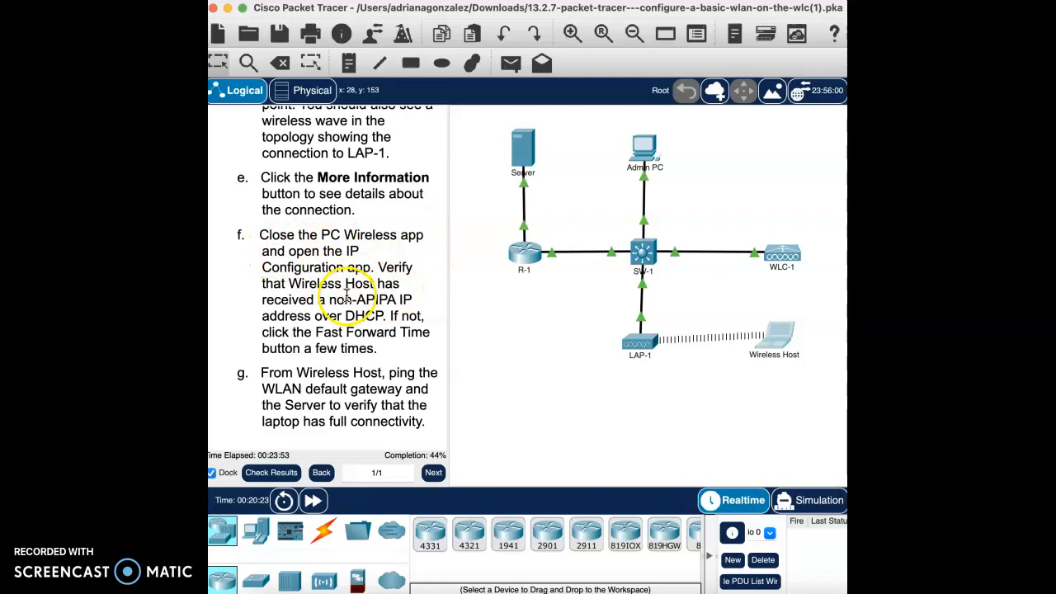
- Open the Command Prompt on the Wireless Host
{"action": "left_click", "coordinate": [787, 348]}
{"action": "left_click", "coordinate": [822, 132]}
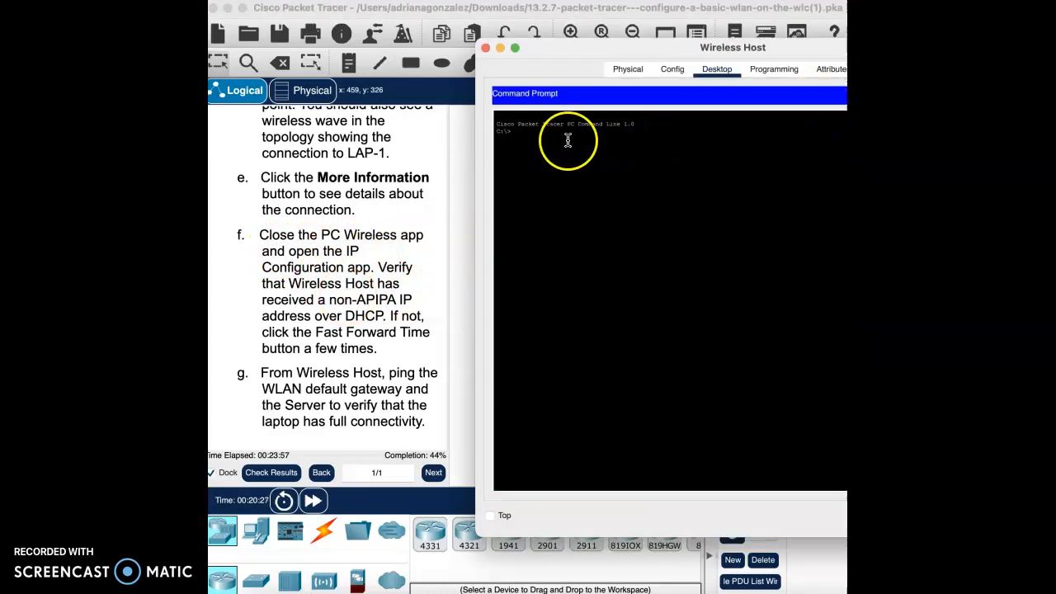
{"action": "left_click", "coordinate": [672, 69]}
{"action": "left_click", "coordinate": [710, 70]}
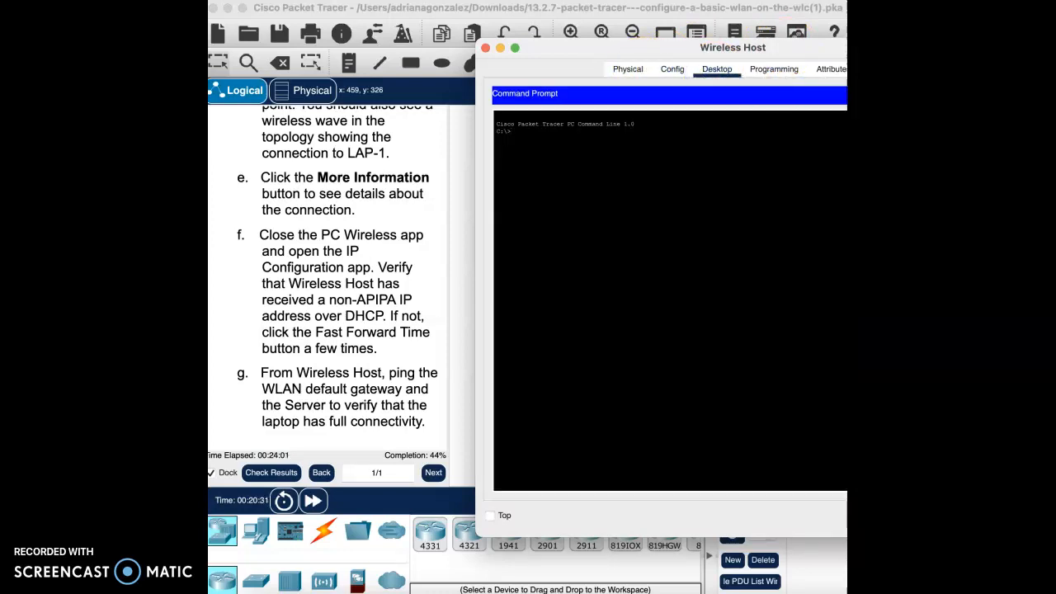
{"action": "left_click", "coordinate": [517, 118]}
{"action": "left_click_drag", "start_coordinate": [664, 50], "coordinate": [529, 44]}
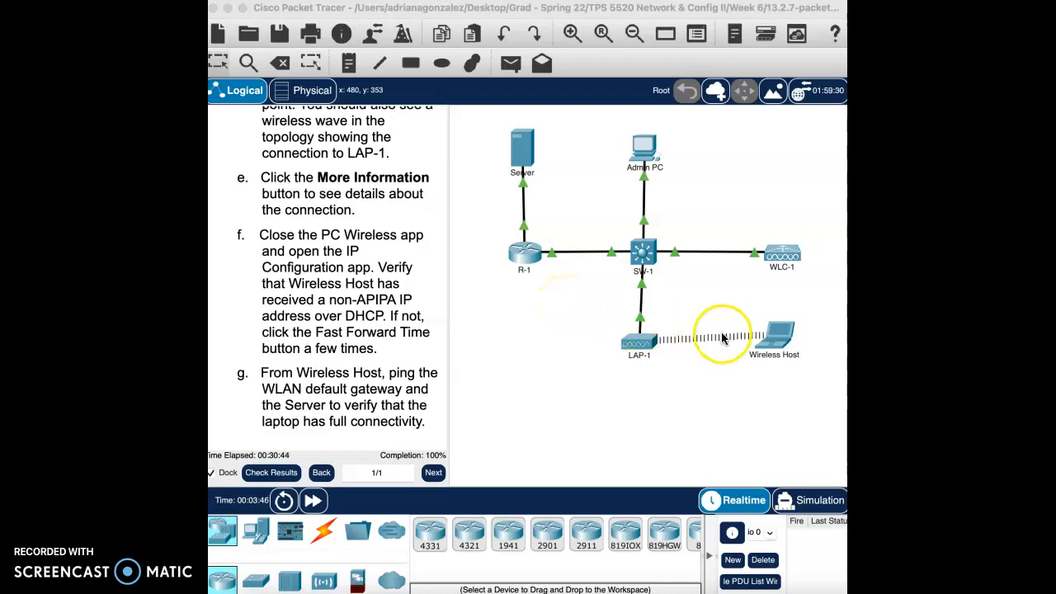
- Test the Wireless Host's connectivity from its Command Prompt by pinging 172.31.1.254 once and 192.168.200.254 twice
{"action": "left_click", "coordinate": [770, 342]}
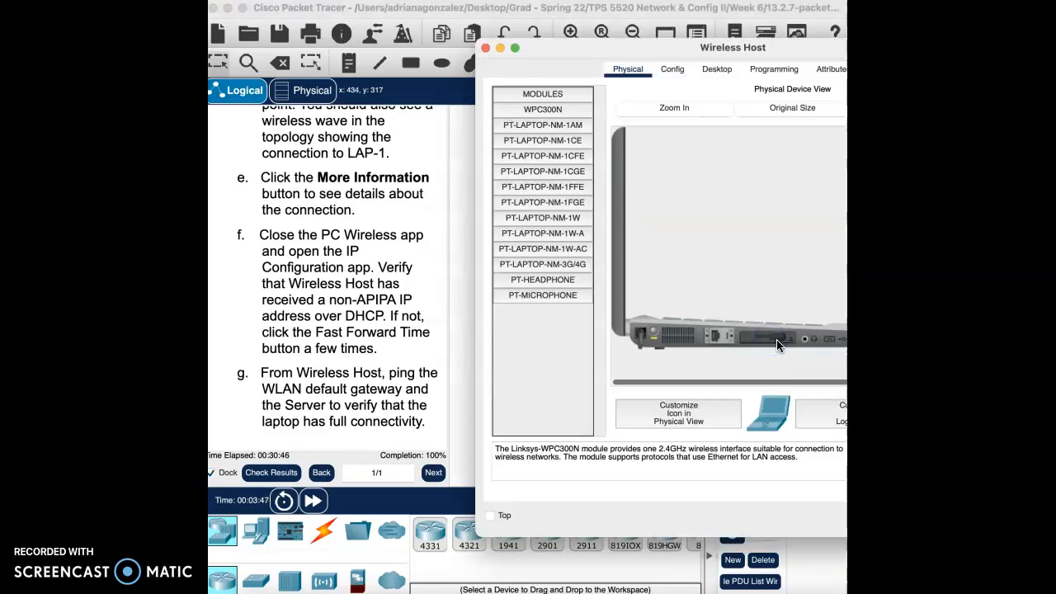
{"action": "left_click", "coordinate": [717, 71]}
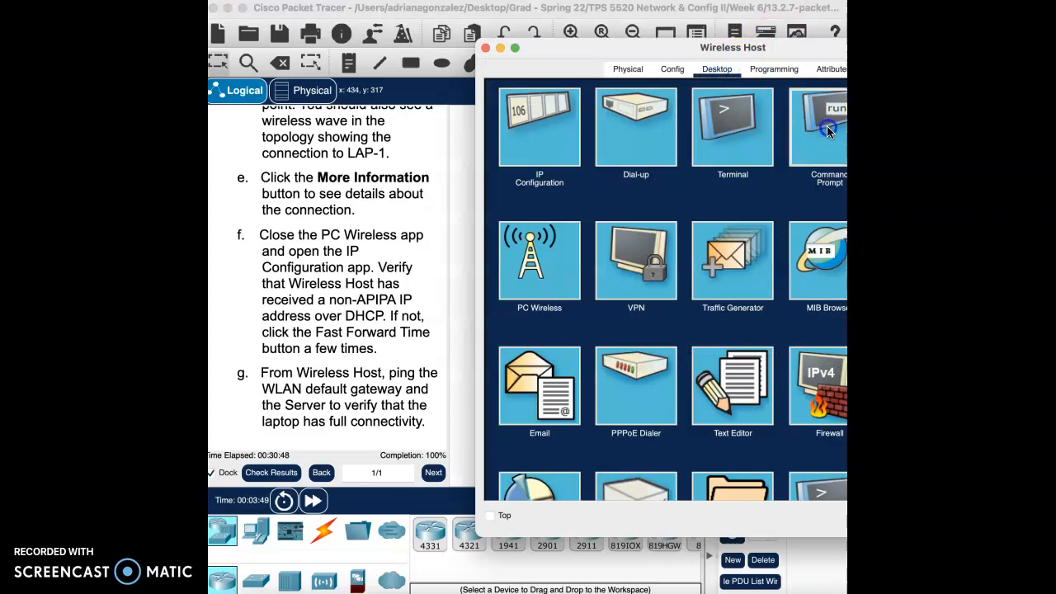
{"action": "left_click", "coordinate": [817, 148]}
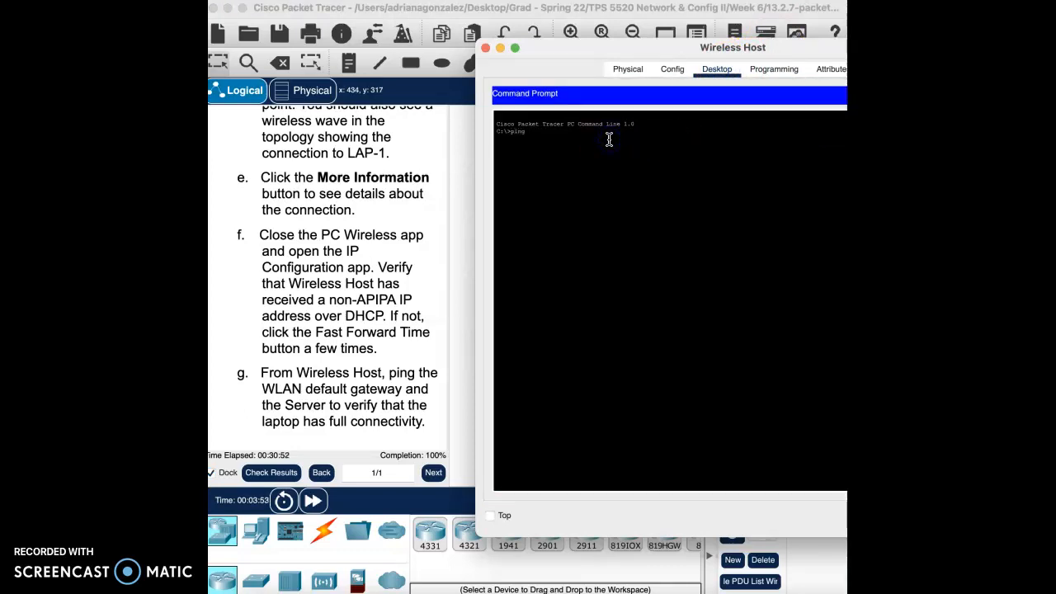
{"action": "left_click_drag", "start_coordinate": [726, 47], "coordinate": [590, 43]}
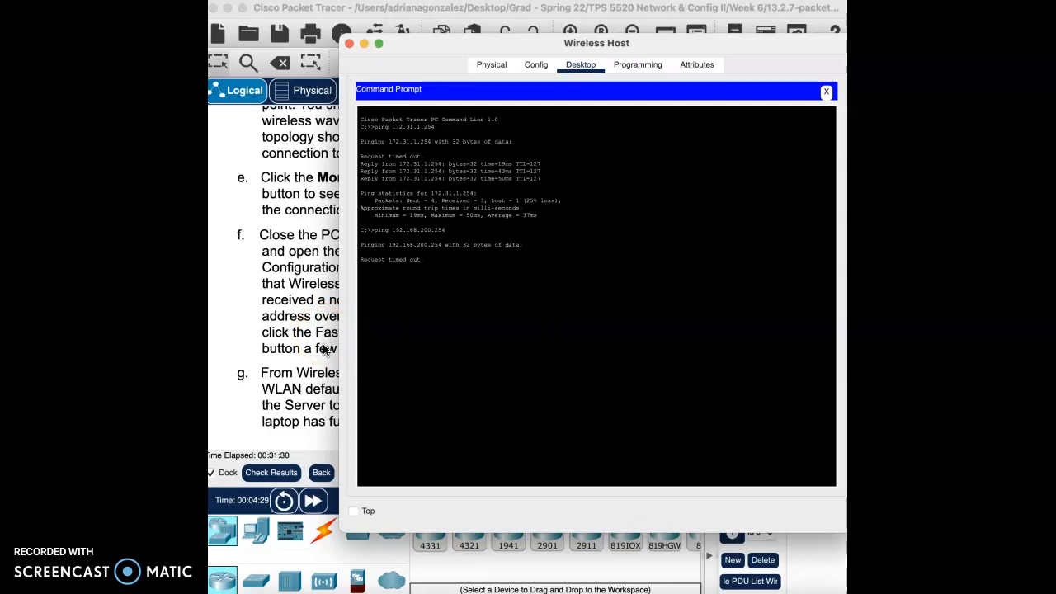
{"action": "left_click", "coordinate": [486, 265]}
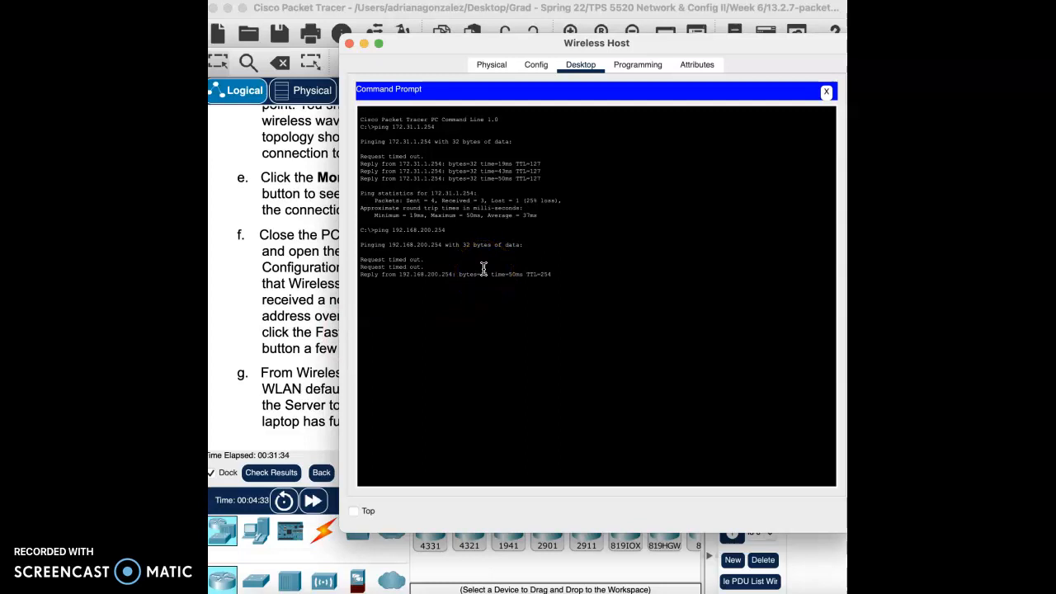
{"action": "left_click", "coordinate": [401, 340]}
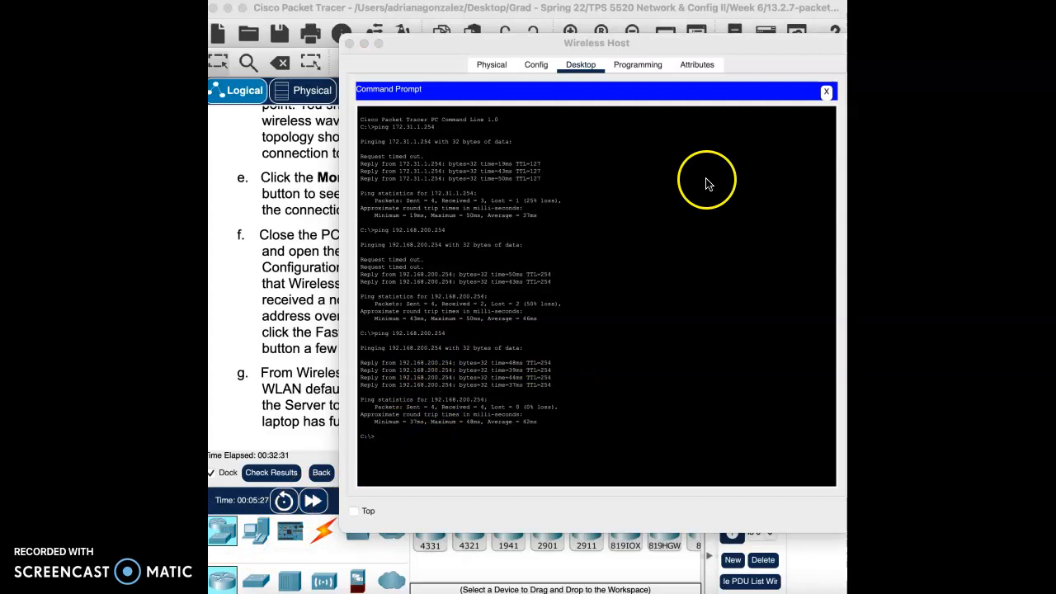
- Close the Wireless Host's Command Prompt and window, and return to the start of the lab instructions
{"action": "left_click", "coordinate": [827, 91]}
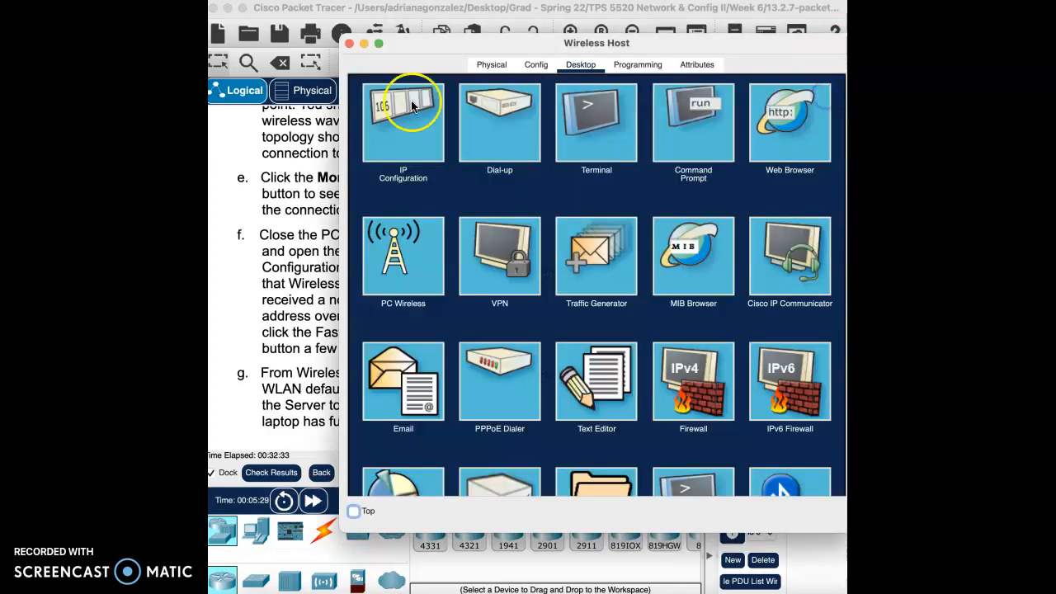
{"action": "left_click", "coordinate": [350, 45]}
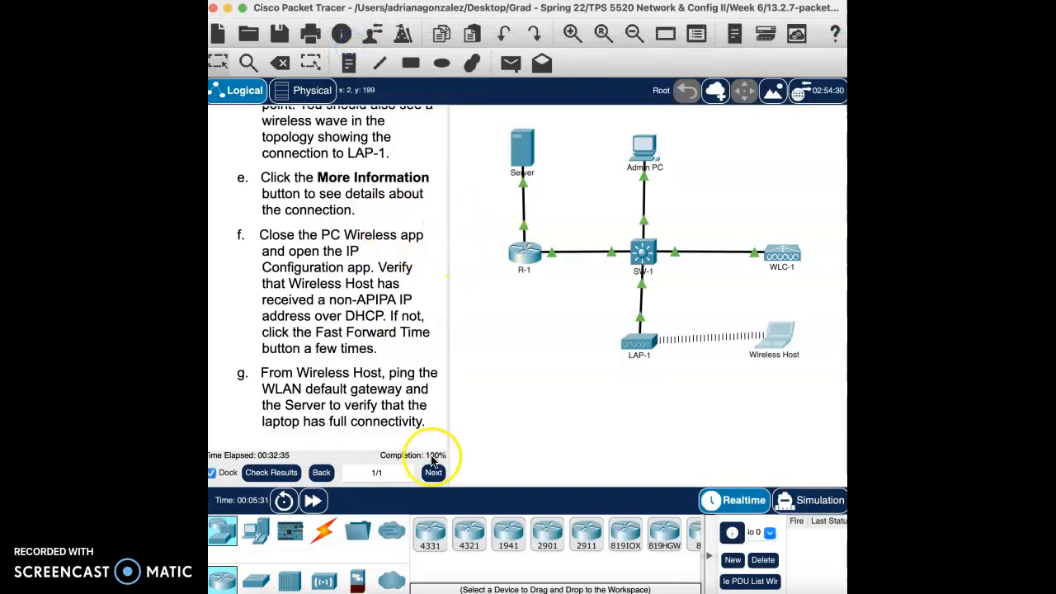
{"action": "scroll", "coordinate": [391, 208], "scroll_direction": "up", "scroll_amount": 20}
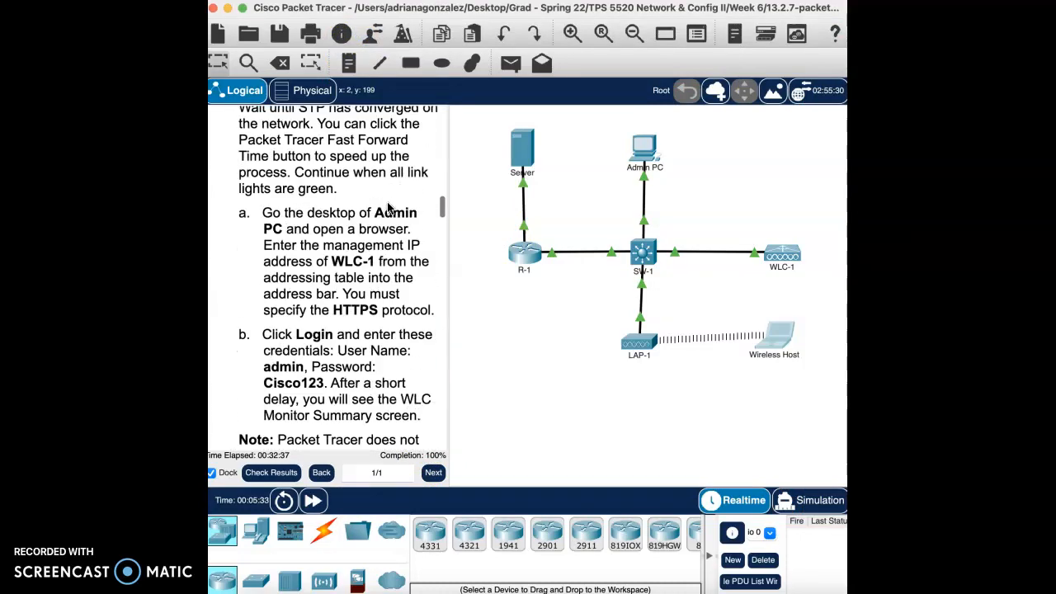
{"action": "scroll", "coordinate": [391, 209], "scroll_direction": "up", "scroll_amount": 10}
{"action": "left_click", "coordinate": [378, 75]}
{"action": "left_click", "coordinate": [281, 503]}
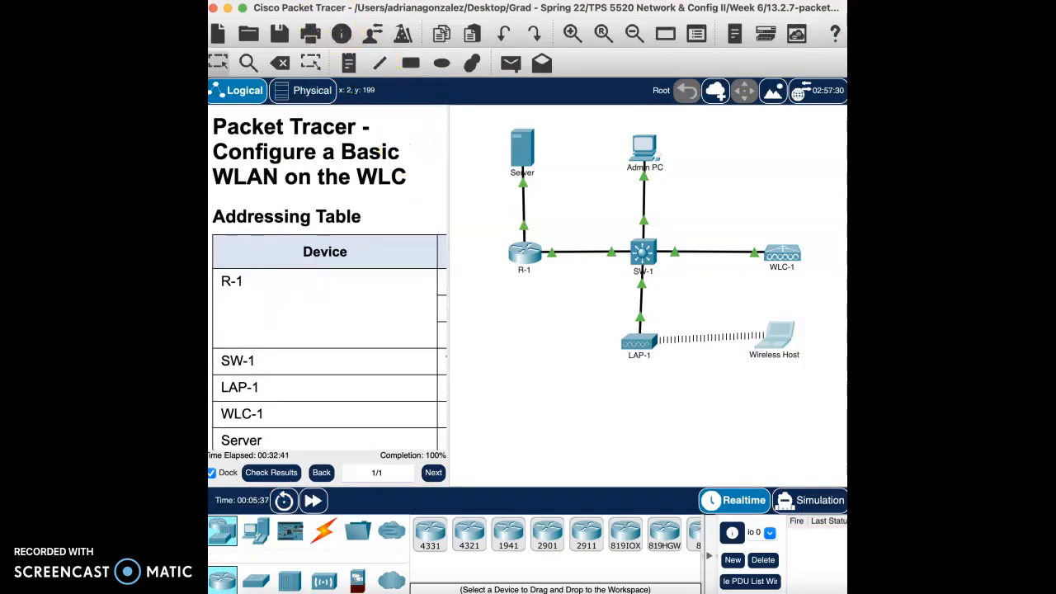